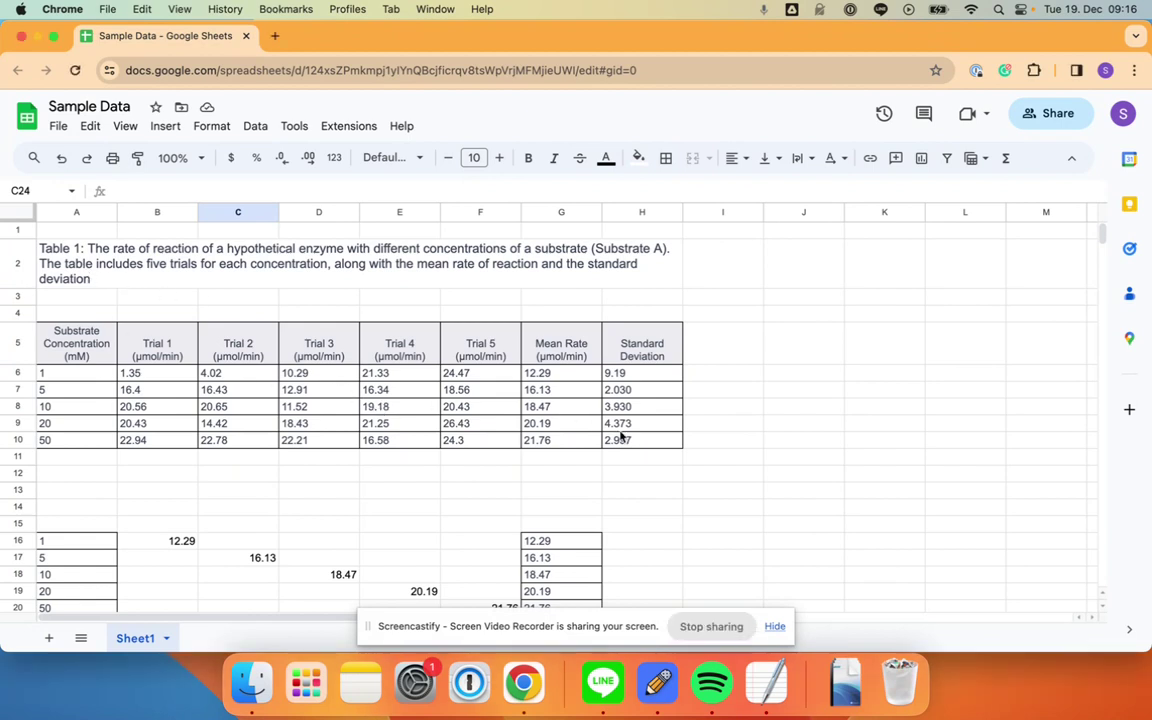
Review Table 1, including its title, trial headers, mean rates, standard deviations and substrate concentrations.
{"action": "left_click_drag", "start_coordinate": [620, 440], "coordinate": [68, 266]}
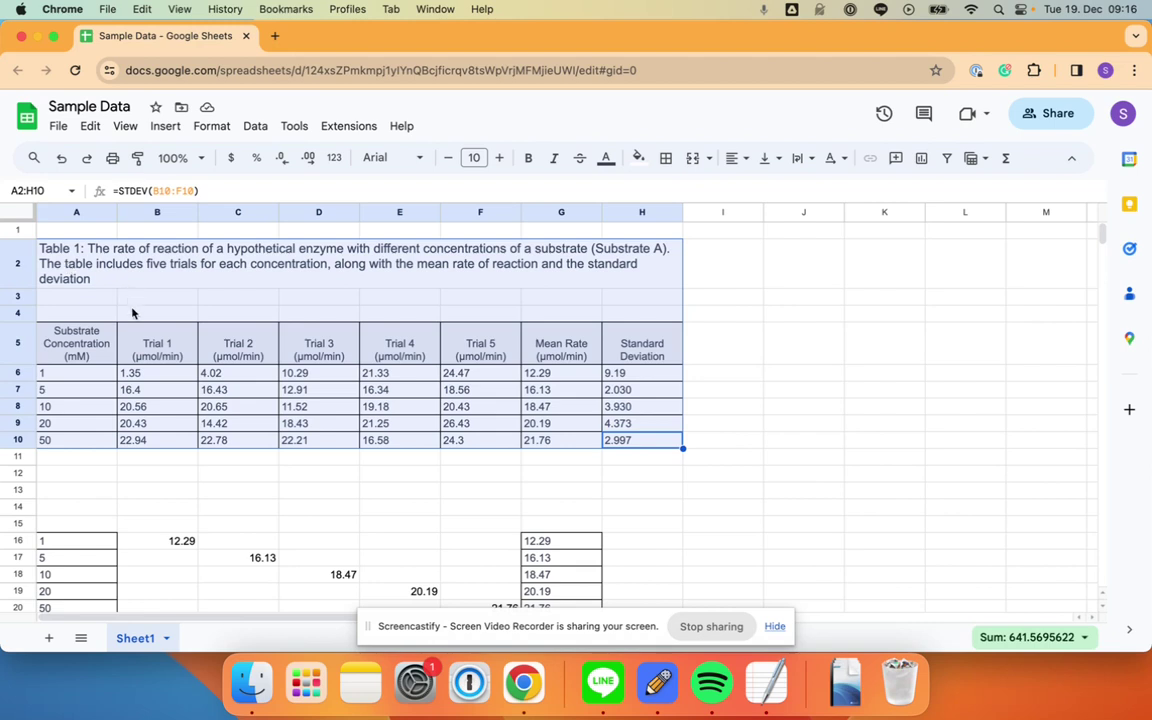
{"action": "left_click", "coordinate": [137, 325]}
{"action": "left_click", "coordinate": [219, 322]}
{"action": "left_click", "coordinate": [325, 358]}
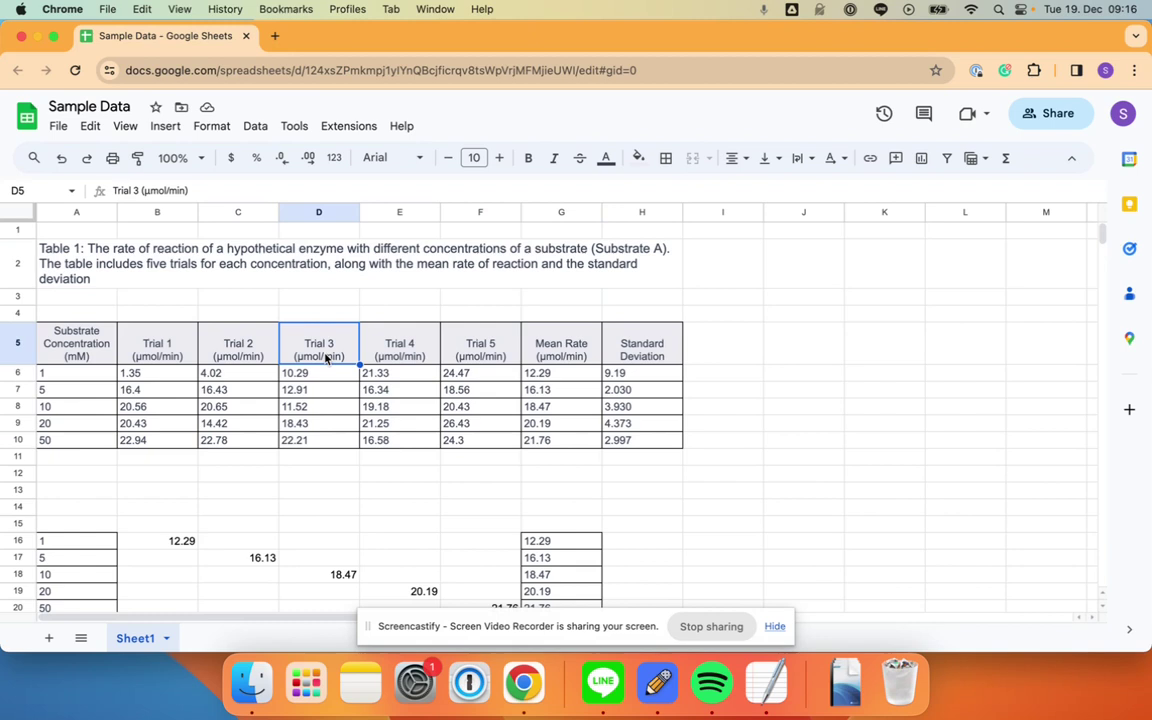
{"action": "left_click_drag", "start_coordinate": [576, 342], "coordinate": [569, 449]}
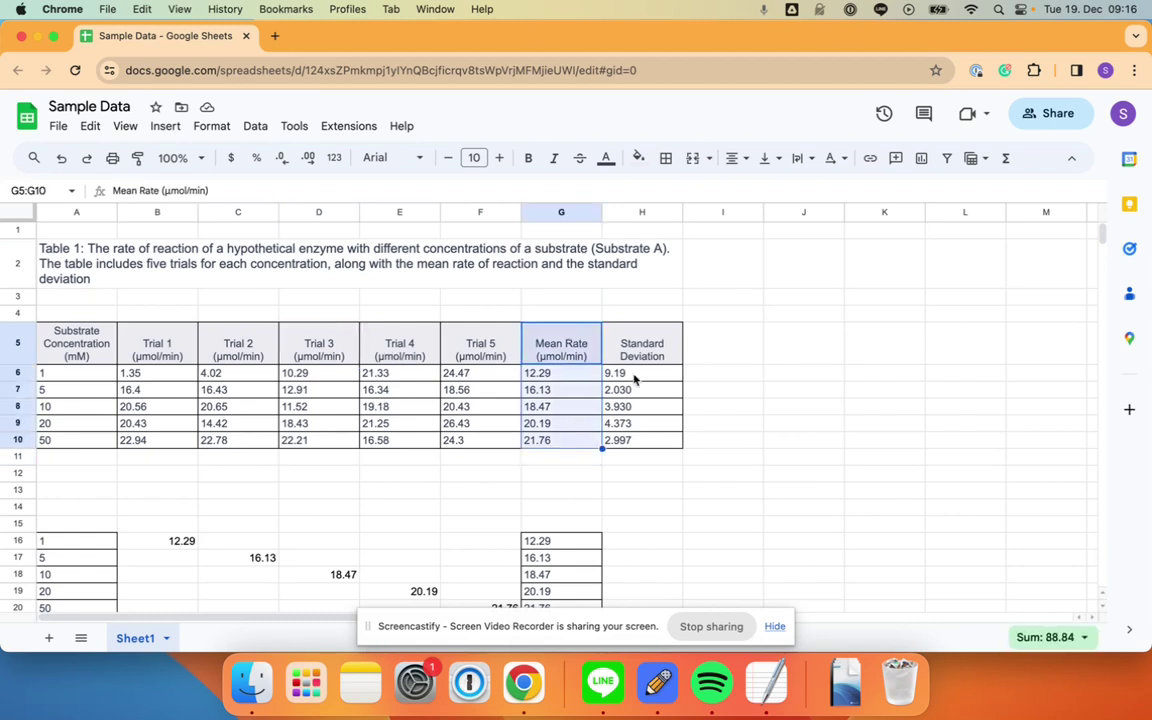
{"action": "left_click_drag", "start_coordinate": [635, 340], "coordinate": [651, 444]}
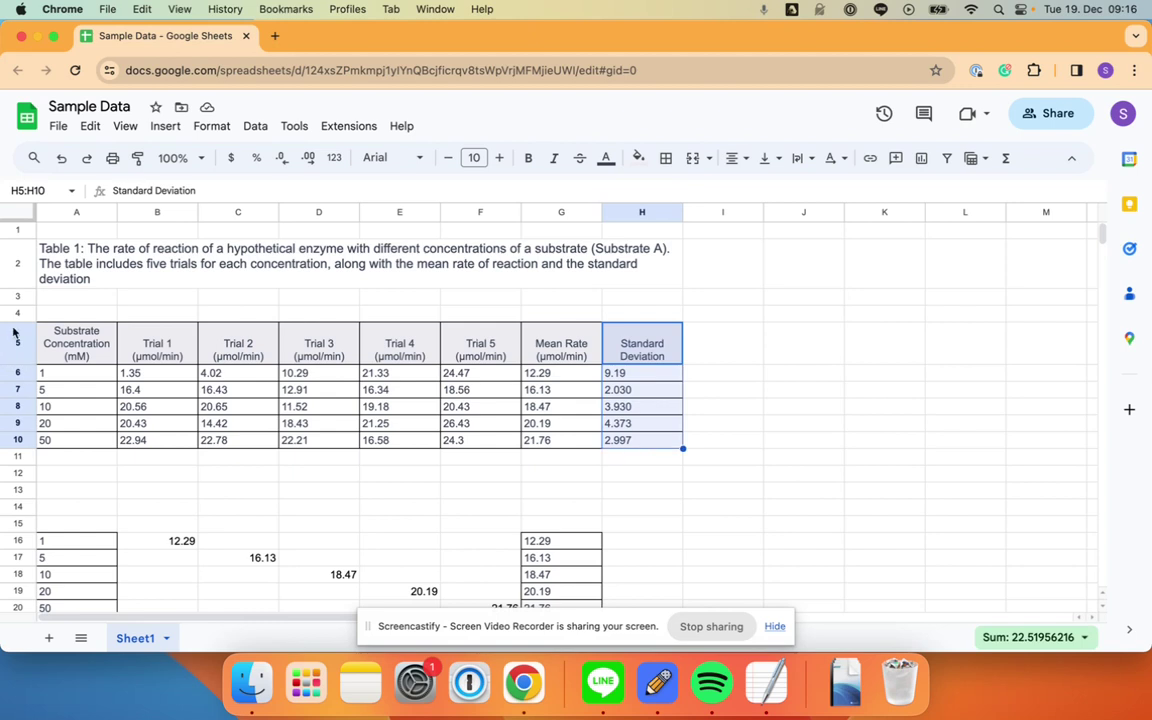
{"action": "left_click_drag", "start_coordinate": [60, 336], "coordinate": [68, 438]}
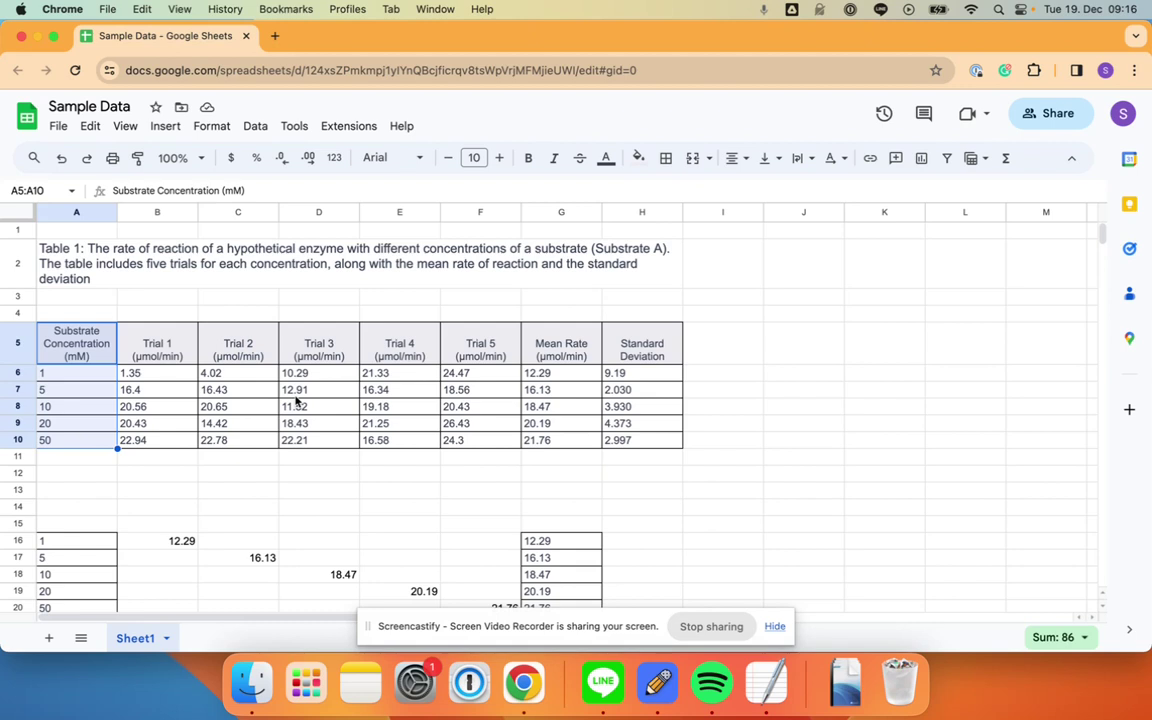
Examine the rearranged data in rows 16 to 20: concentrations in column A, means in column G and staggered means across columns B to F.
{"action": "scroll", "coordinate": [296, 400], "scroll_direction": "down", "scroll_amount": 3}
{"action": "left_click", "coordinate": [84, 459]}
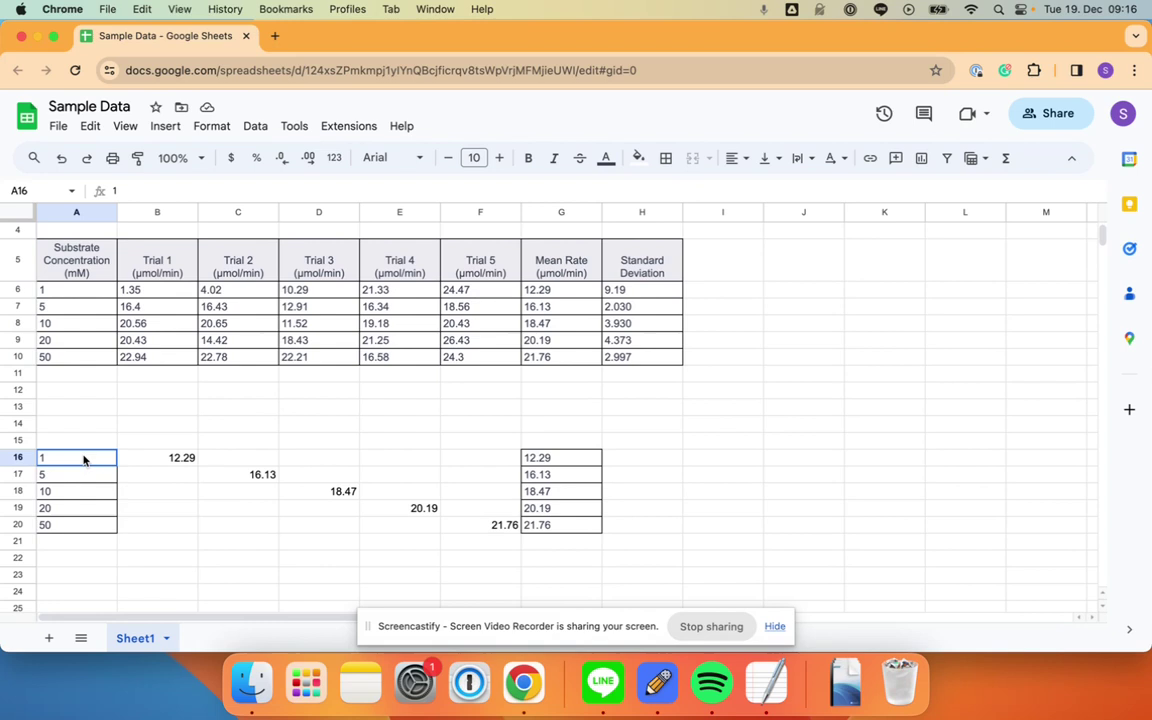
{"action": "left_click_drag", "start_coordinate": [84, 464], "coordinate": [85, 528]}
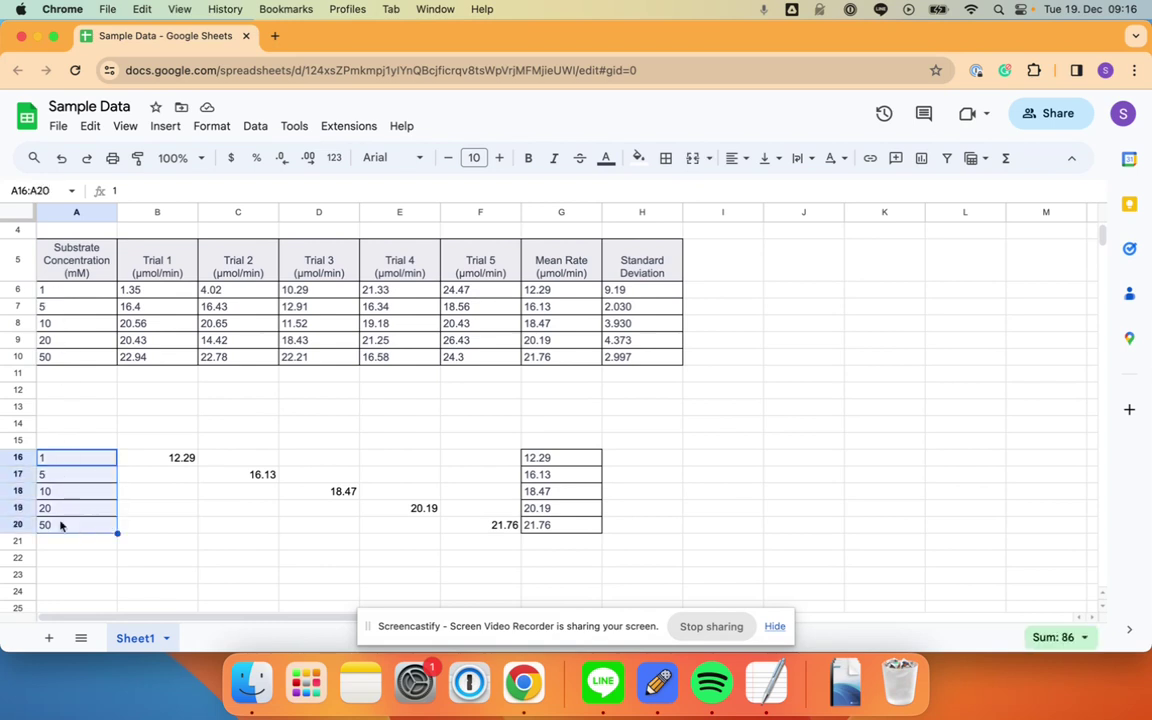
{"action": "left_click_drag", "start_coordinate": [558, 458], "coordinate": [559, 538]}
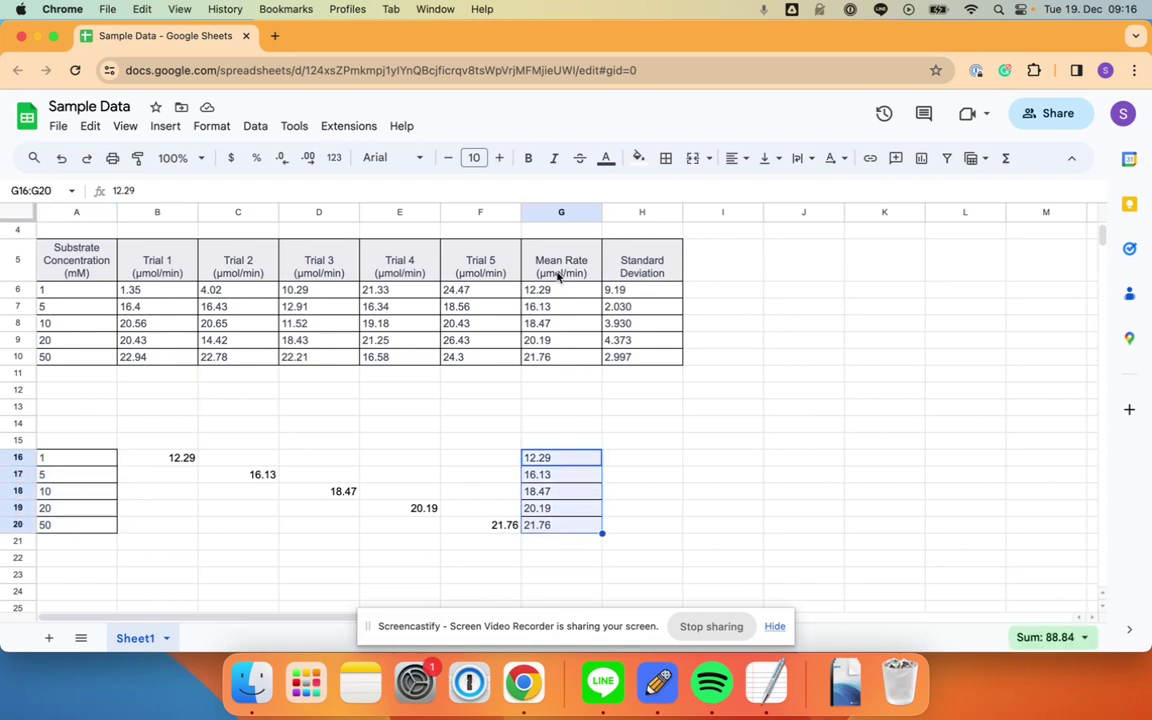
{"action": "left_click", "coordinate": [155, 457]}
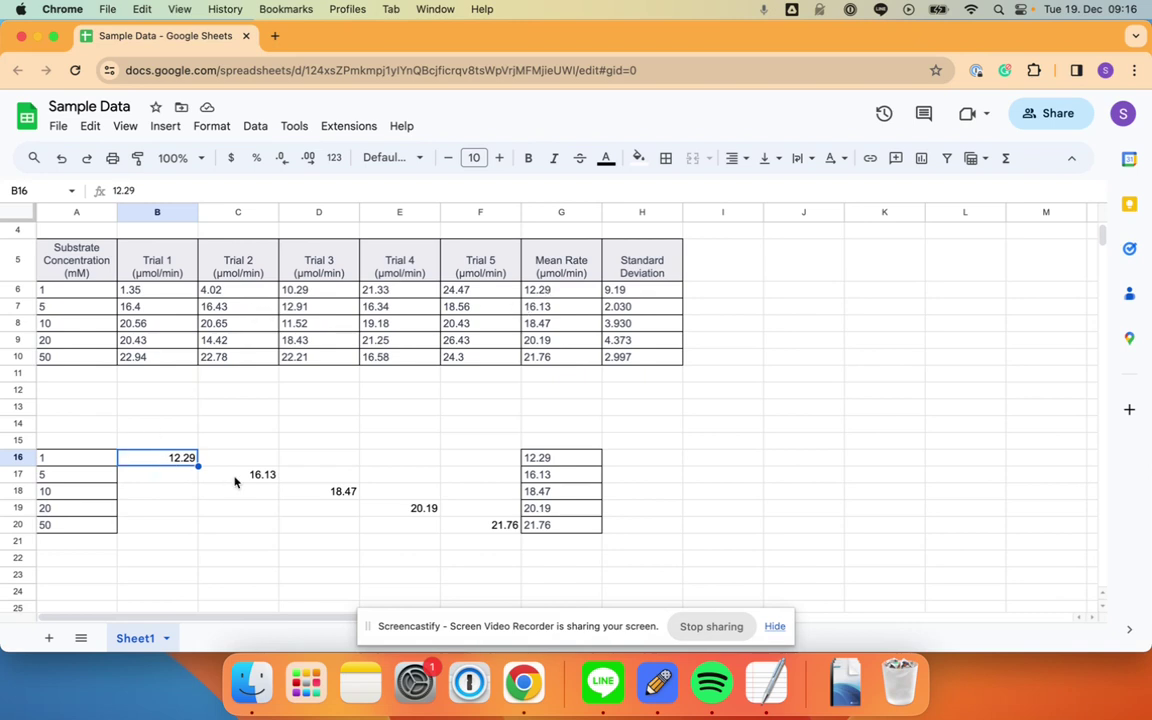
{"action": "left_click", "coordinate": [272, 477]}
{"action": "left_click", "coordinate": [331, 495]}
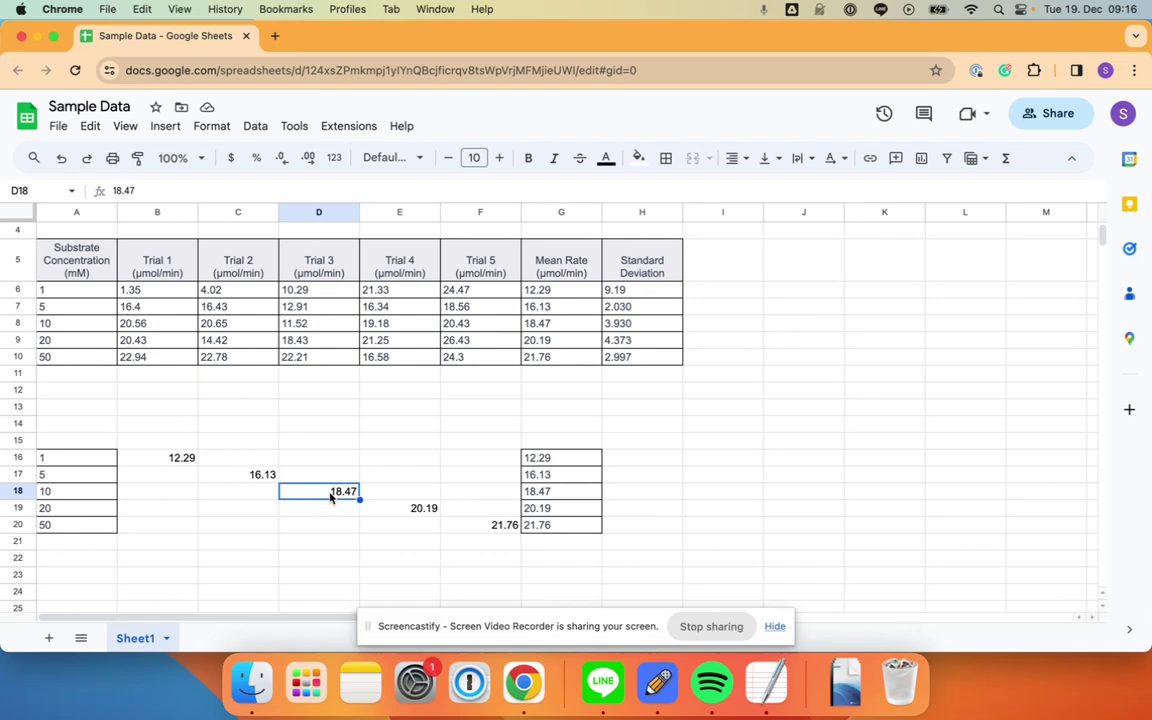
{"action": "left_click", "coordinate": [419, 510]}
{"action": "left_click", "coordinate": [501, 528]}
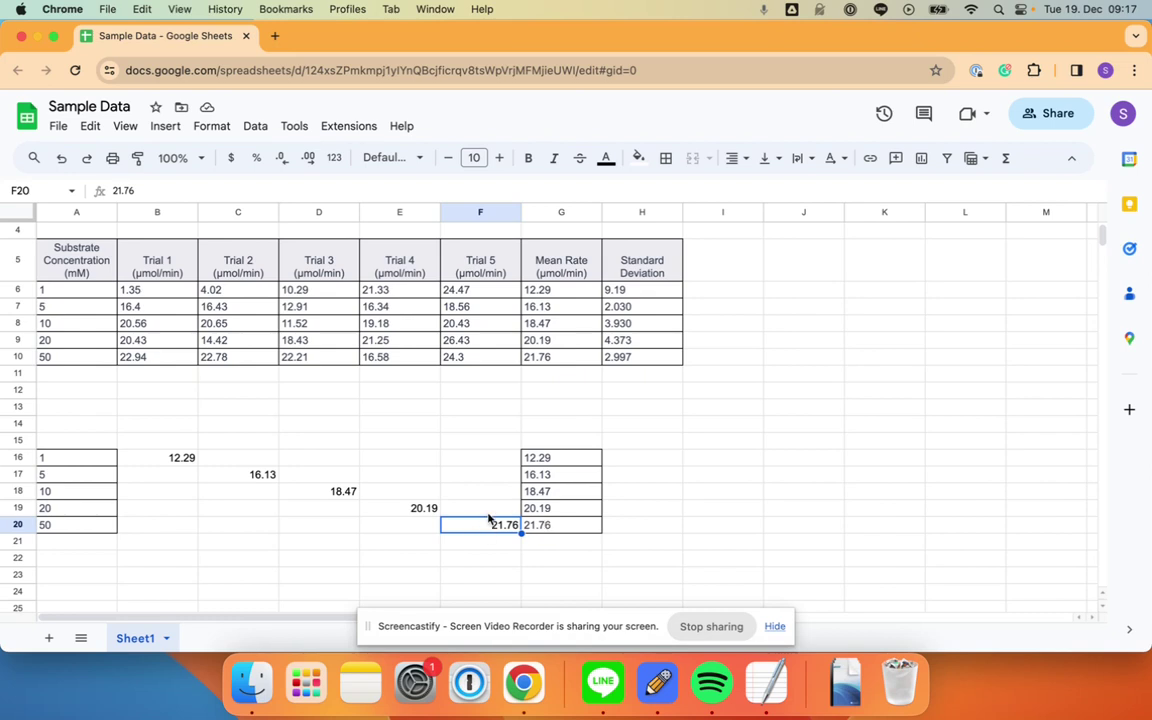
Insert a chart from the range A16:G20 and set its type to scatter chart.
{"action": "left_click_drag", "start_coordinate": [96, 461], "coordinate": [540, 524]}
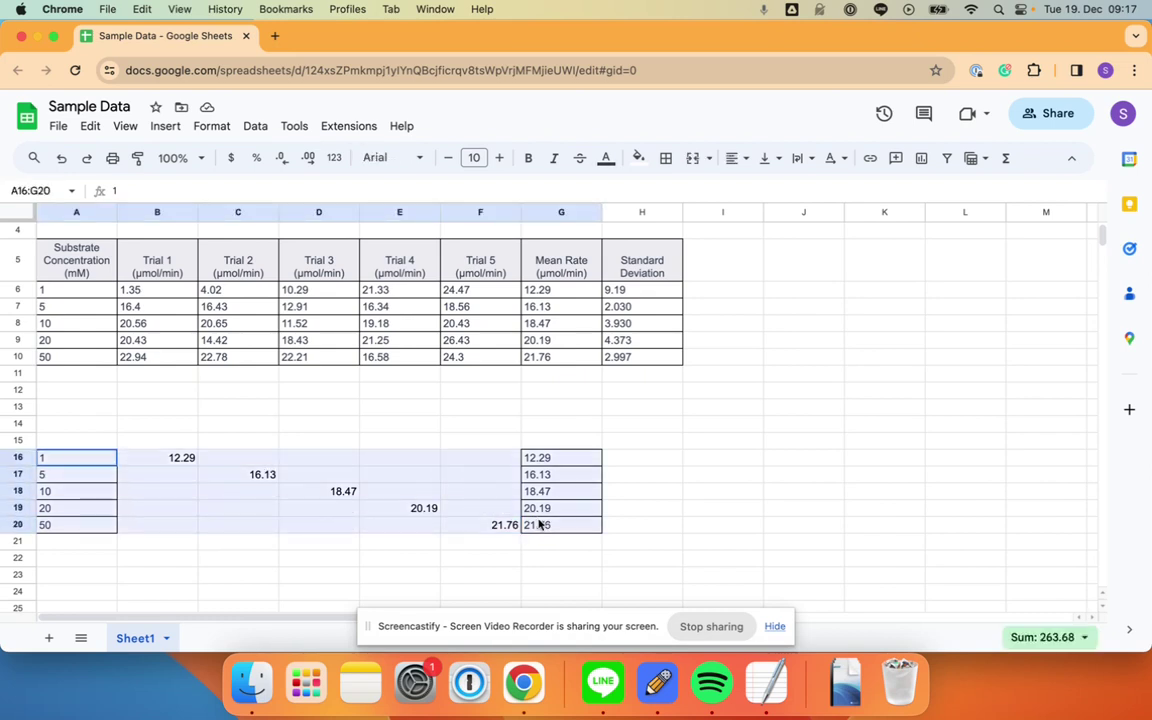
{"action": "left_click", "coordinate": [921, 158]}
{"action": "left_click", "coordinate": [916, 271]}
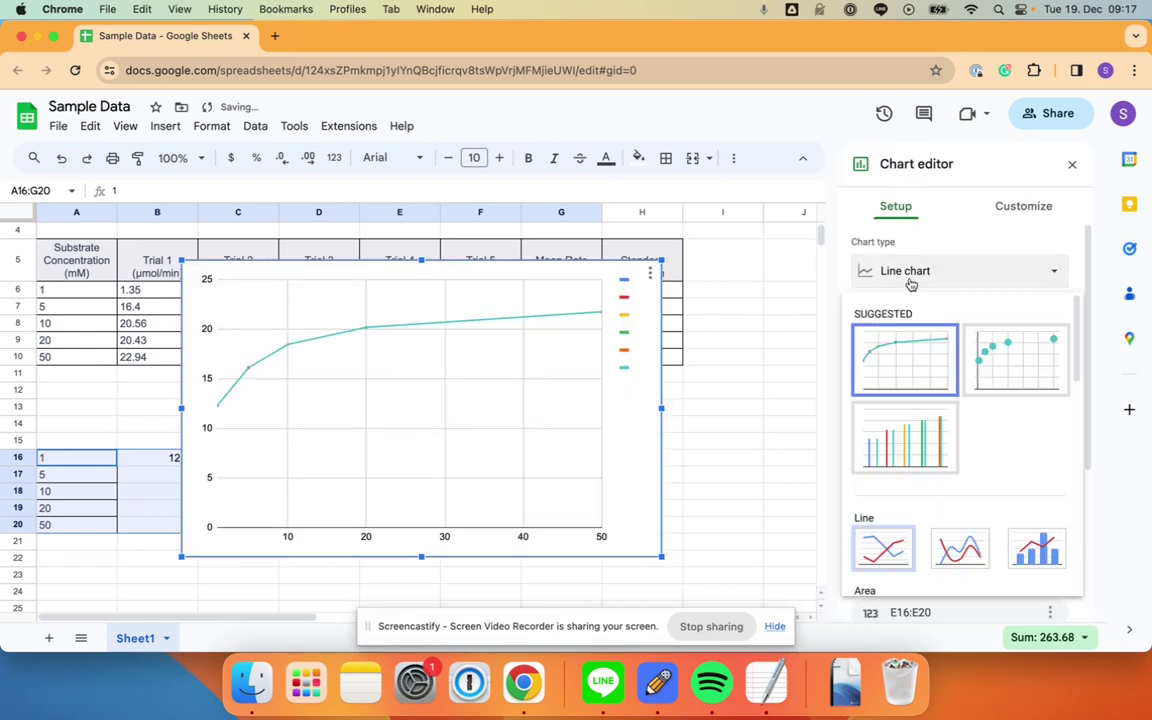
{"action": "scroll", "coordinate": [995, 390], "scroll_direction": "down", "scroll_amount": 10}
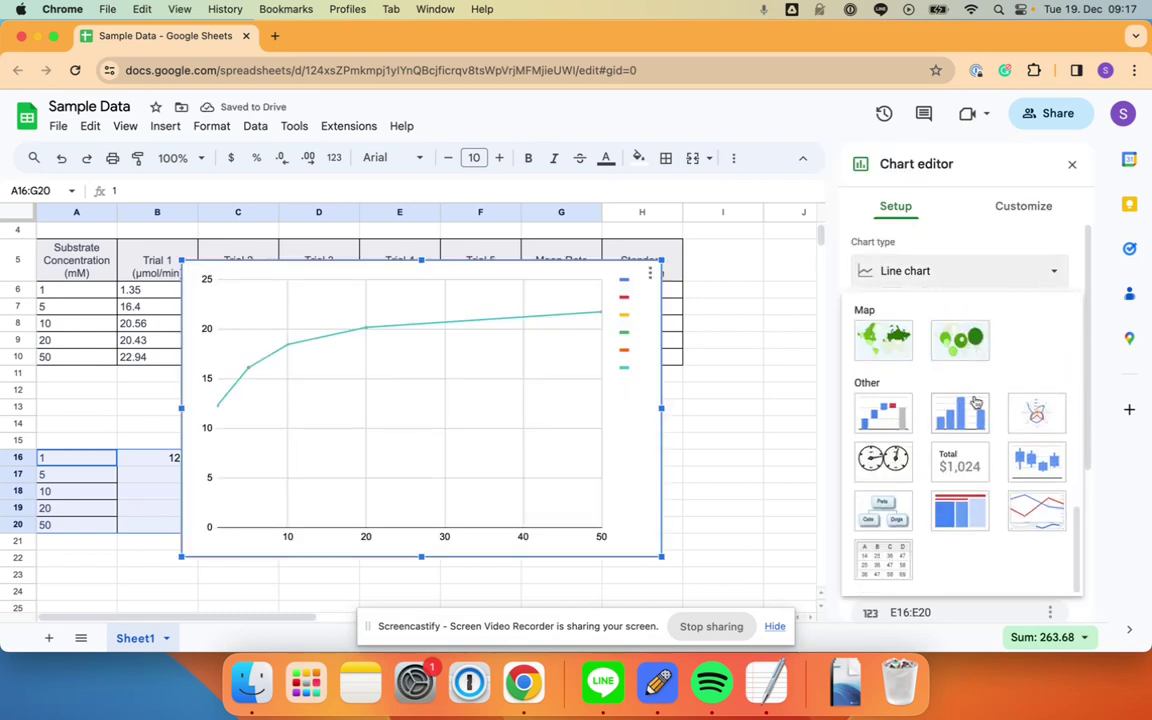
{"action": "scroll", "coordinate": [958, 400], "scroll_direction": "up", "scroll_amount": 3}
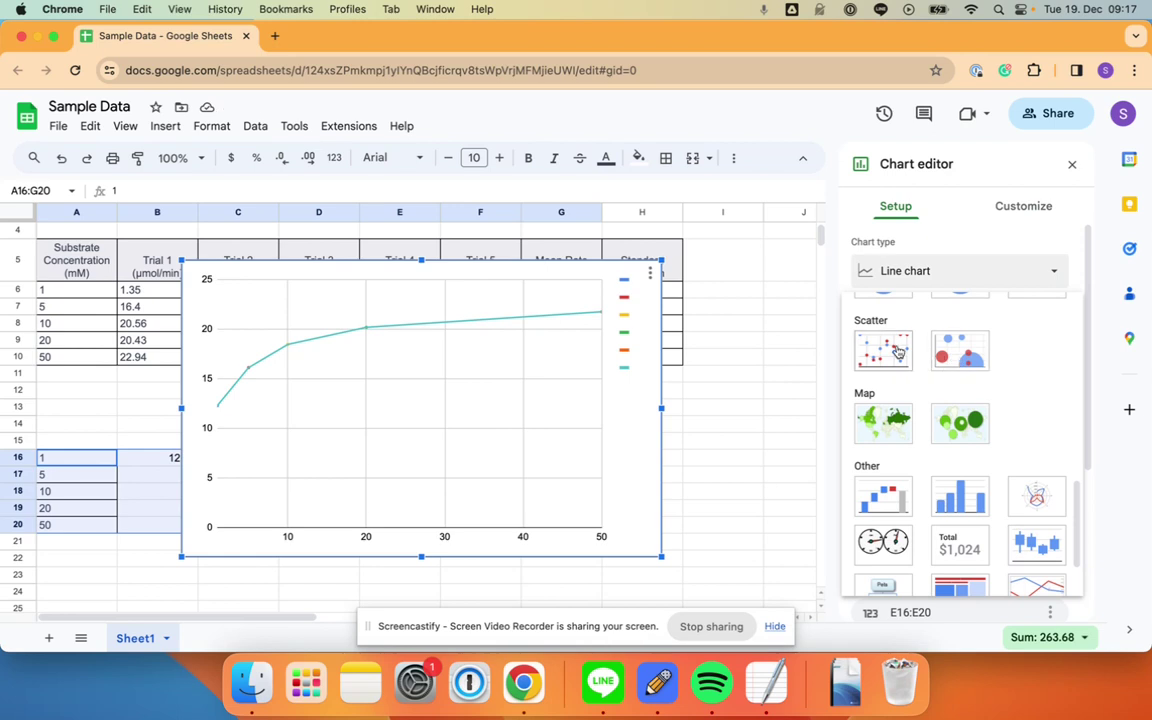
{"action": "left_click", "coordinate": [884, 348]}
{"action": "left_click", "coordinate": [720, 398]}
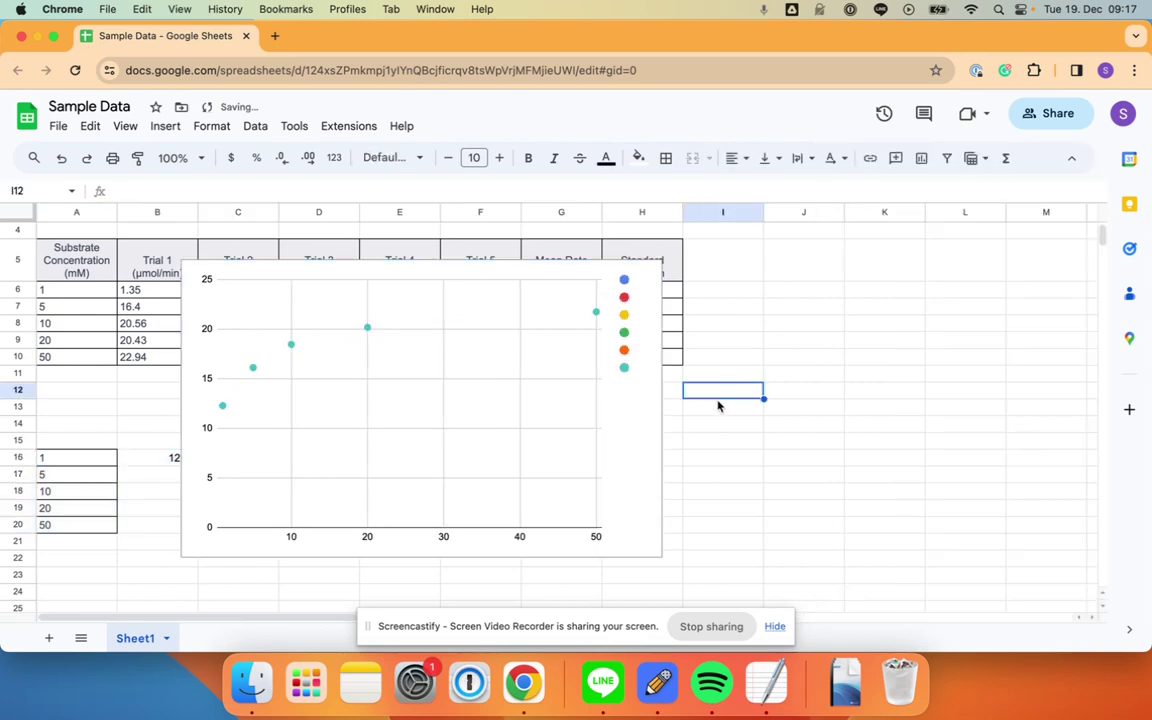
Move the scatter chart down so it sits below the data in rows 16 to 20.
{"action": "scroll", "coordinate": [614, 420], "scroll_direction": "down", "scroll_amount": 2}
{"action": "left_click_drag", "start_coordinate": [614, 420], "coordinate": [607, 548]}
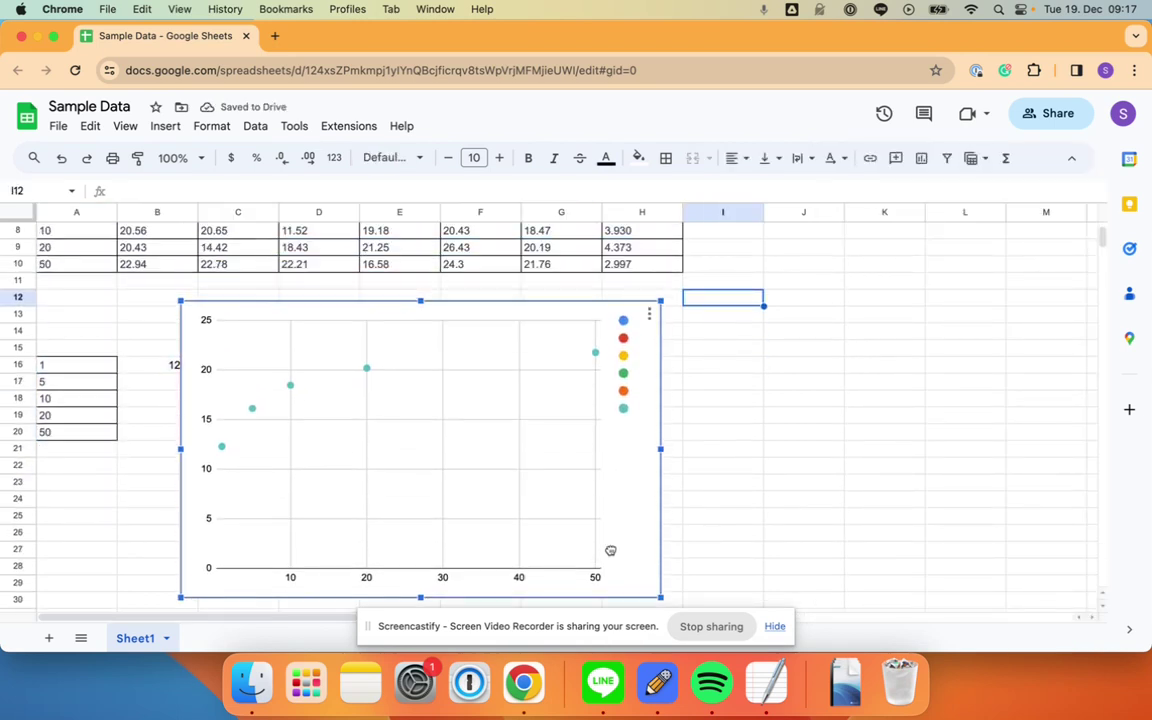
{"action": "scroll", "coordinate": [607, 520], "scroll_direction": "down", "scroll_amount": 3}
{"action": "left_click_drag", "start_coordinate": [620, 444], "coordinate": [543, 599]}
{"action": "scroll", "coordinate": [224, 445], "scroll_direction": "down", "scroll_amount": 1}
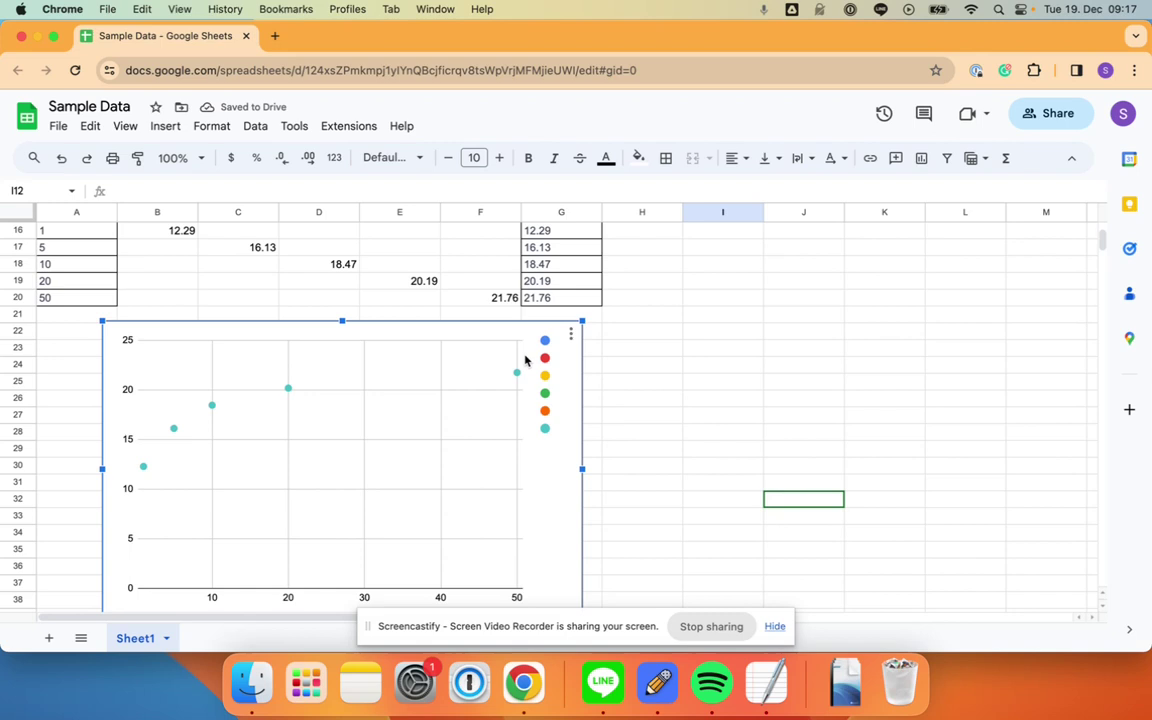
Open the series formatting for the plotted points, switch from Data series 6 to Data series 1, and compare with cell B16.
{"action": "double_click", "coordinate": [517, 373]}
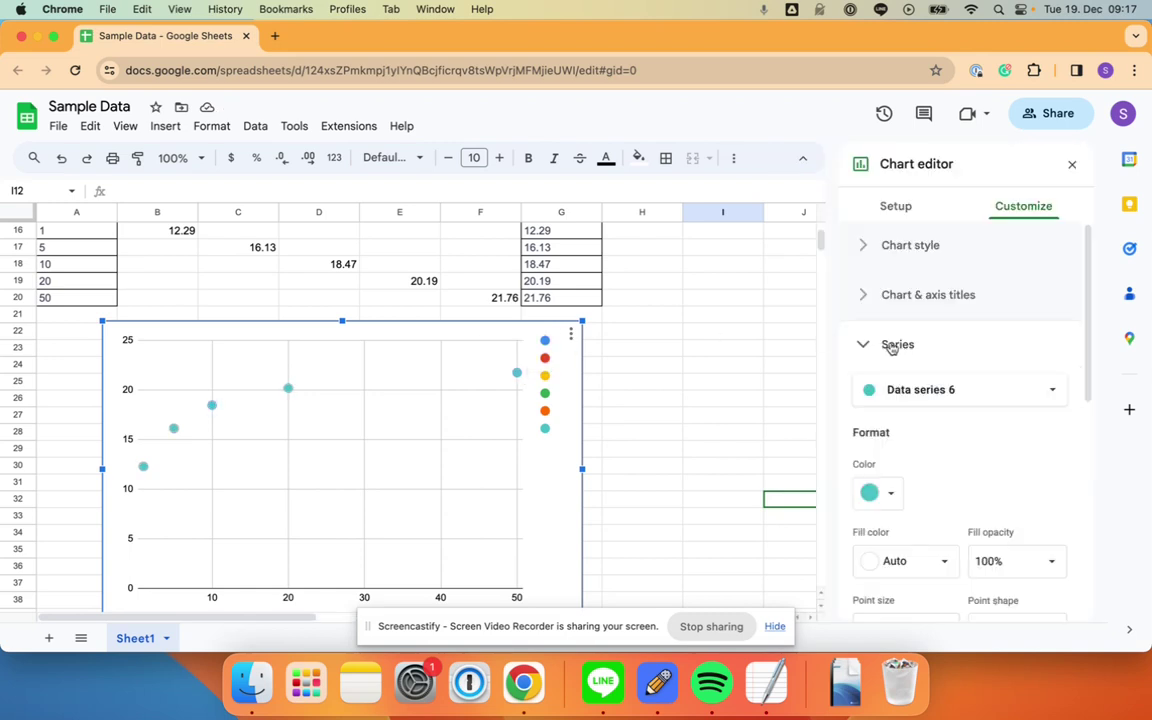
{"action": "left_click", "coordinate": [979, 396]}
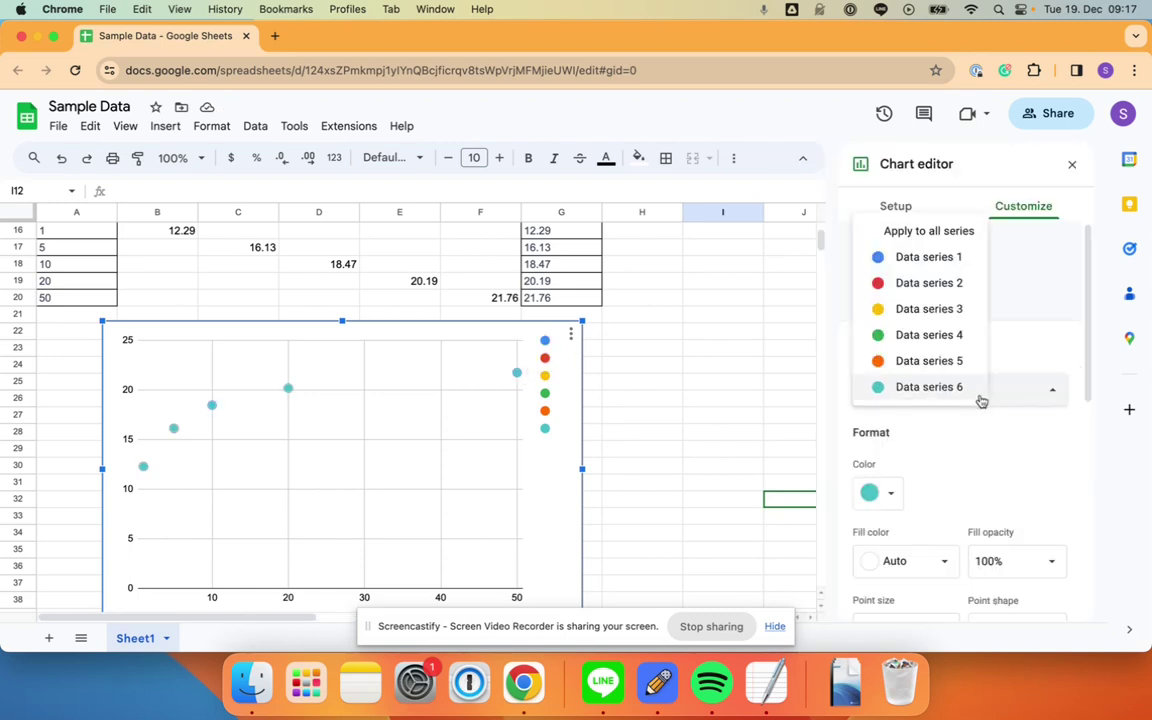
{"action": "left_click", "coordinate": [980, 399]}
{"action": "scroll", "coordinate": [602, 391], "scroll_direction": "up", "scroll_amount": 1}
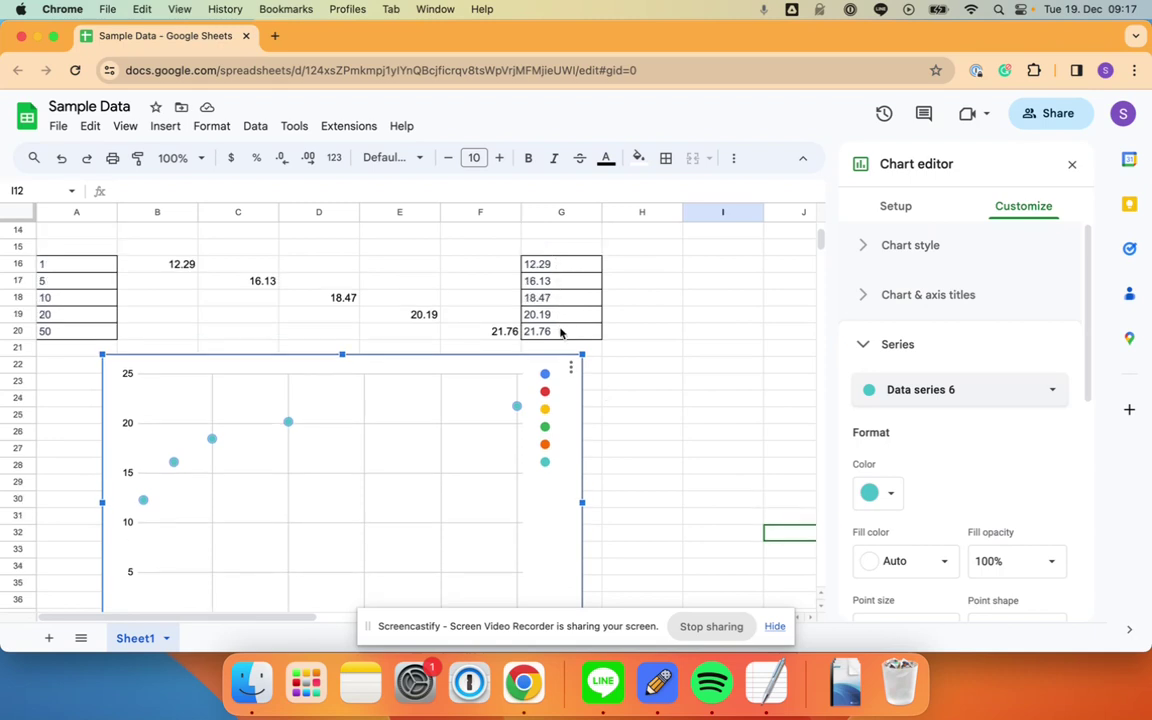
{"action": "left_click", "coordinate": [1008, 396]}
{"action": "left_click", "coordinate": [920, 257]}
{"action": "left_click", "coordinate": [154, 266]}
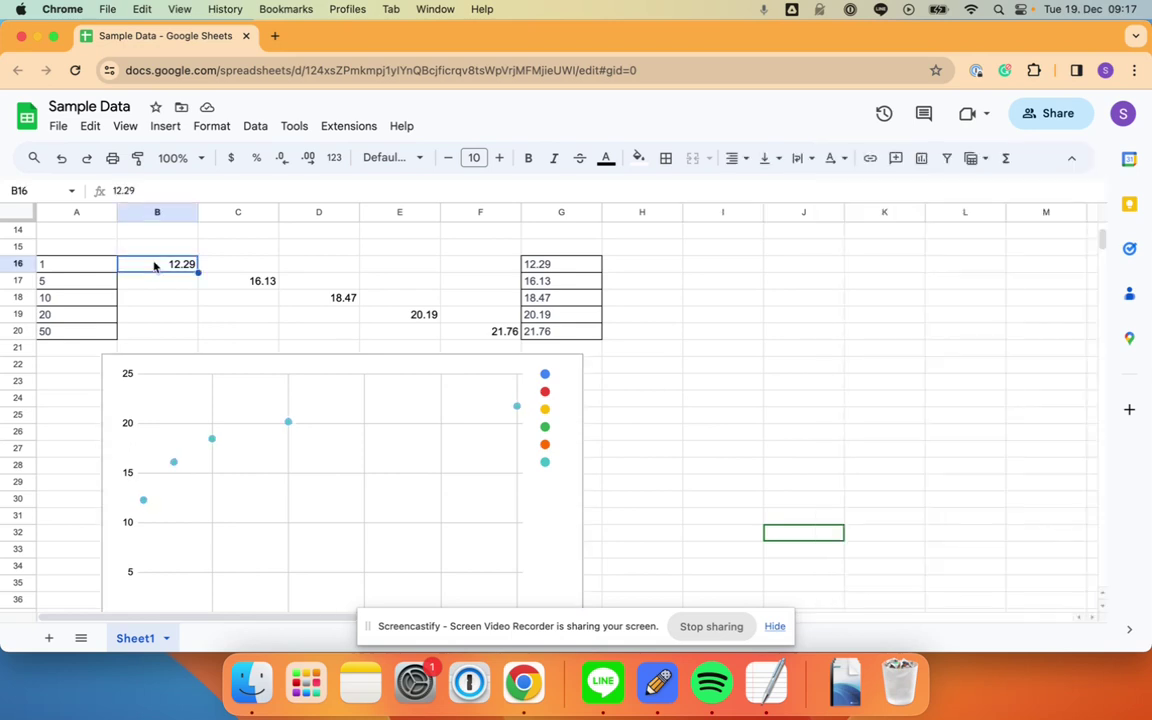
Reopen the chart's series formatting and select Data series 2.
{"action": "double_click", "coordinate": [289, 425]}
{"action": "left_click", "coordinate": [880, 340]}
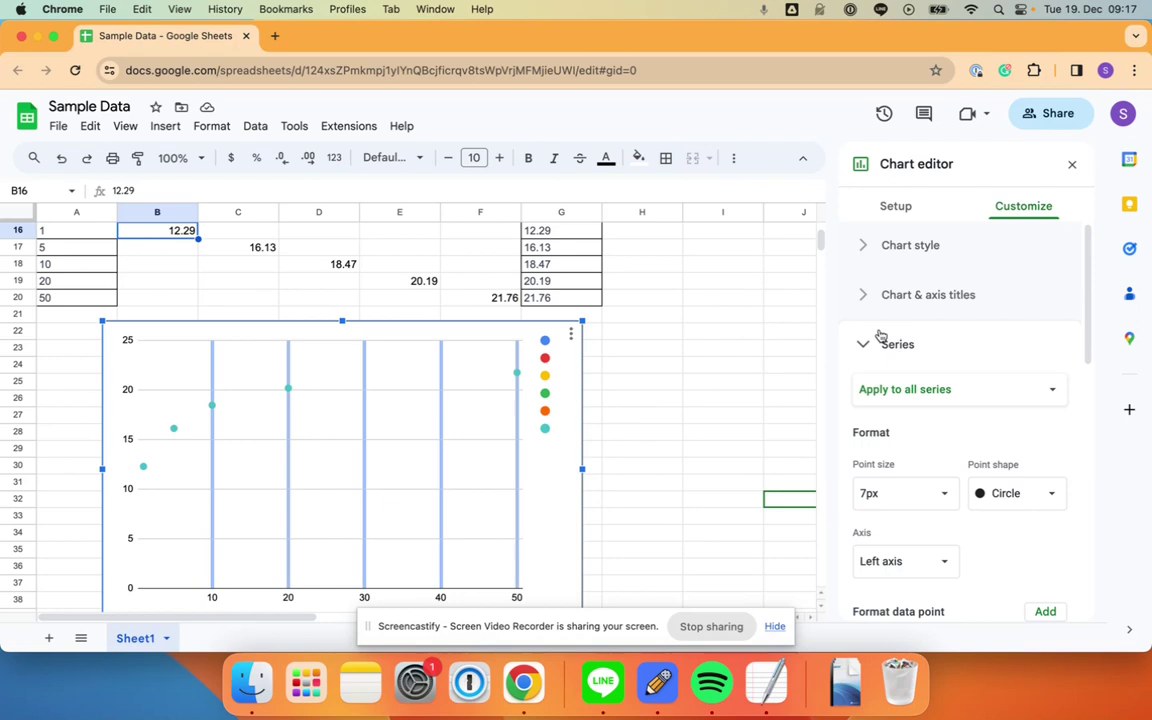
{"action": "left_click", "coordinate": [935, 390]}
{"action": "left_click", "coordinate": [925, 437]}
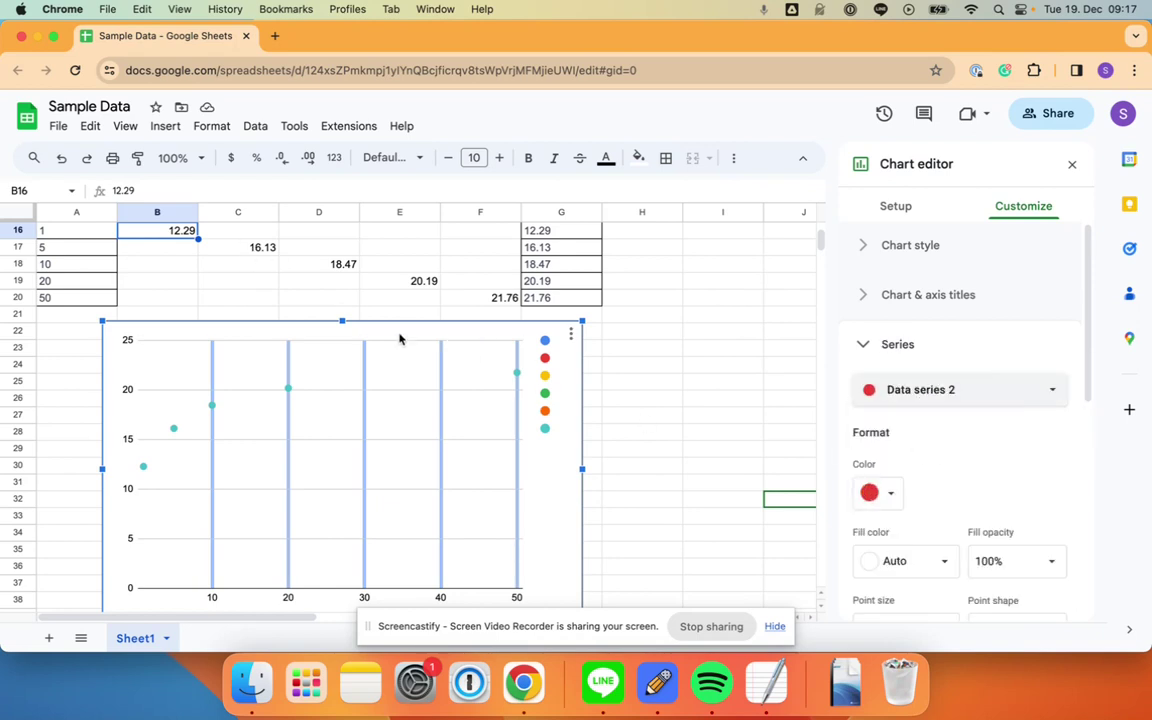
Undo the last chart move and reposition the scatter chart below the data, starting at row 23.
{"action": "key", "text": "super+z"}
{"action": "scroll", "coordinate": [383, 480], "scroll_direction": "down", "scroll_amount": 3}
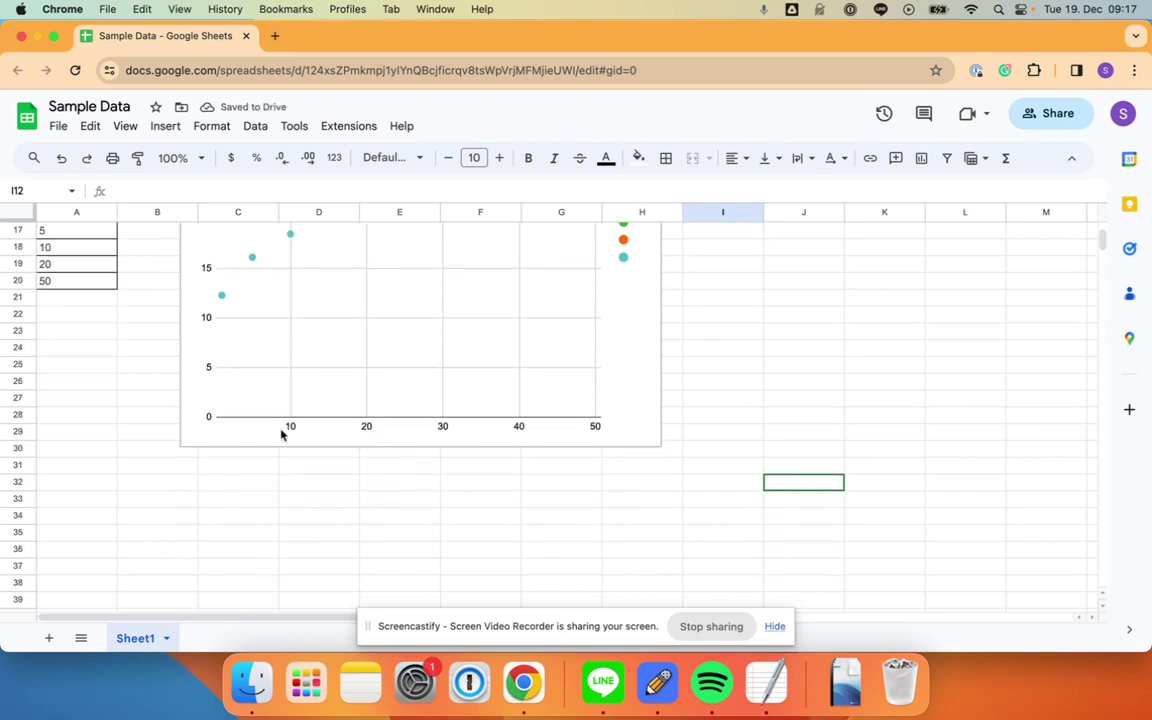
{"action": "left_click", "coordinate": [309, 375]}
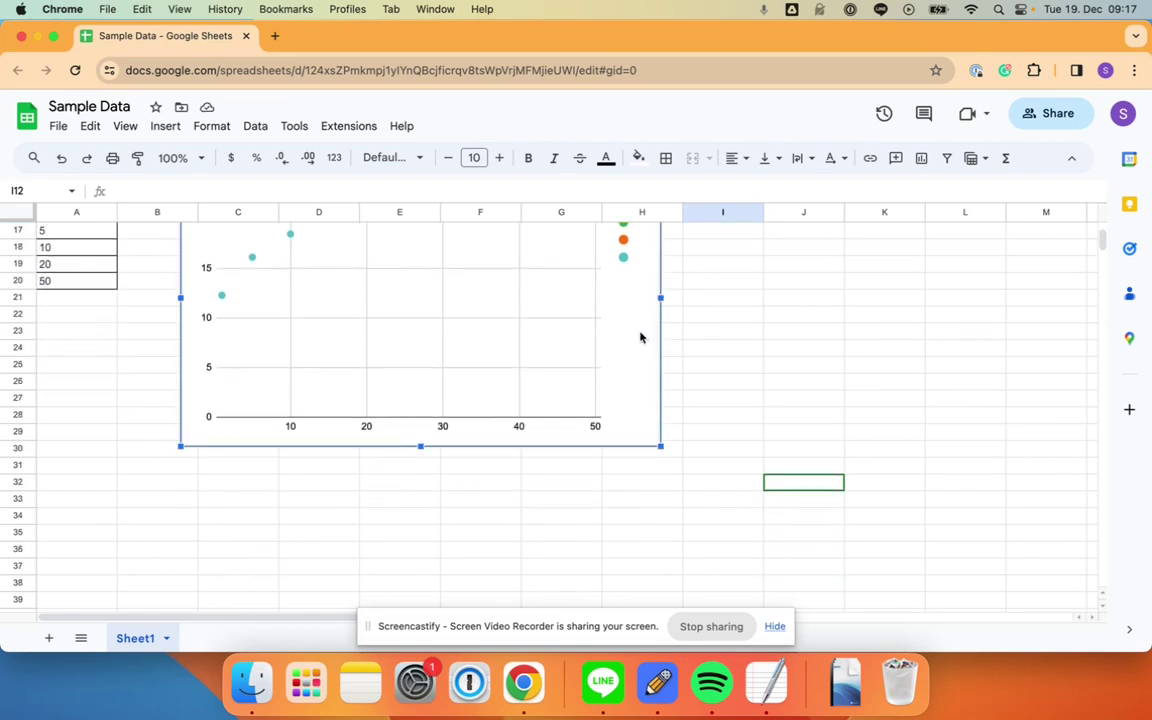
{"action": "left_click_drag", "start_coordinate": [640, 337], "coordinate": [524, 522]}
{"action": "scroll", "coordinate": [523, 520], "scroll_direction": "up", "scroll_amount": 2}
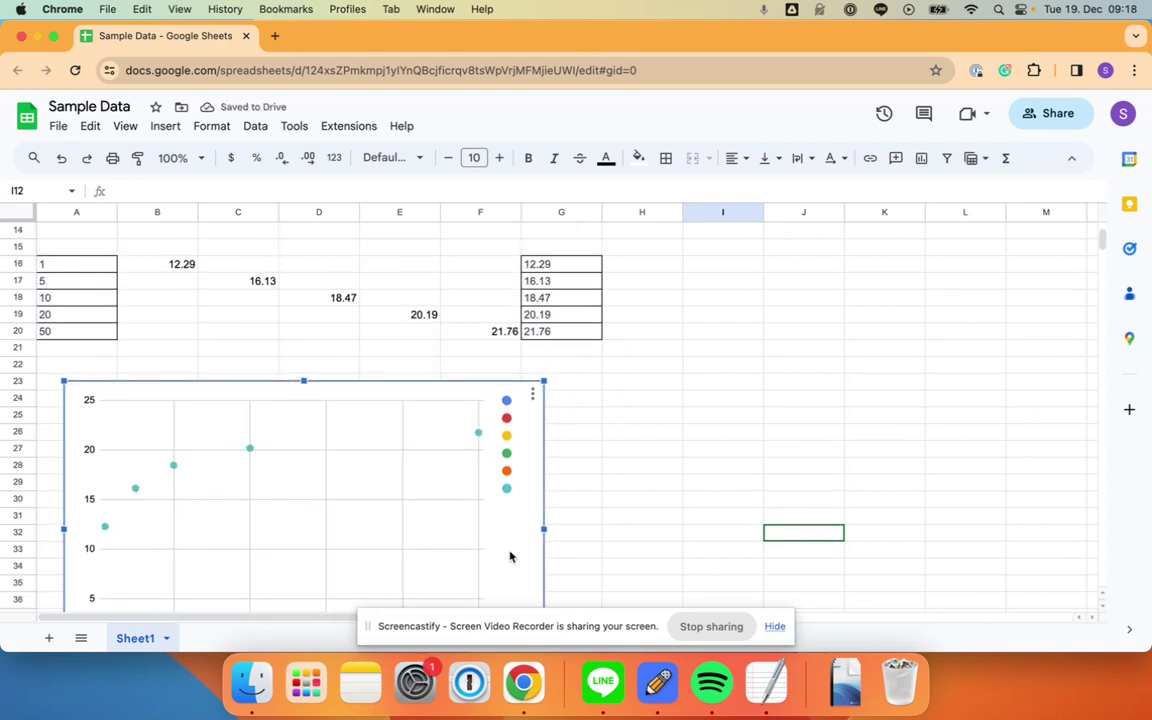
Open the series formatting for the plotted points and check the error bar, data label and trendline options of Data series 6.
{"action": "double_click", "coordinate": [478, 435]}
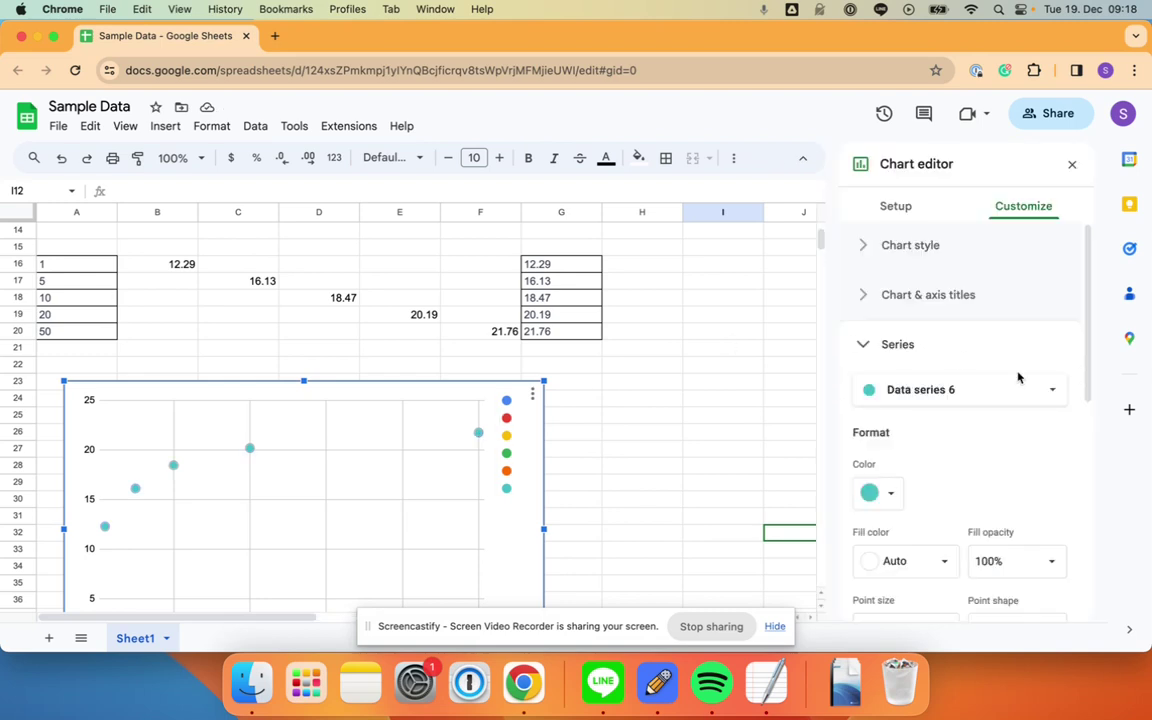
{"action": "scroll", "coordinate": [592, 324], "scroll_direction": "down", "scroll_amount": 1}
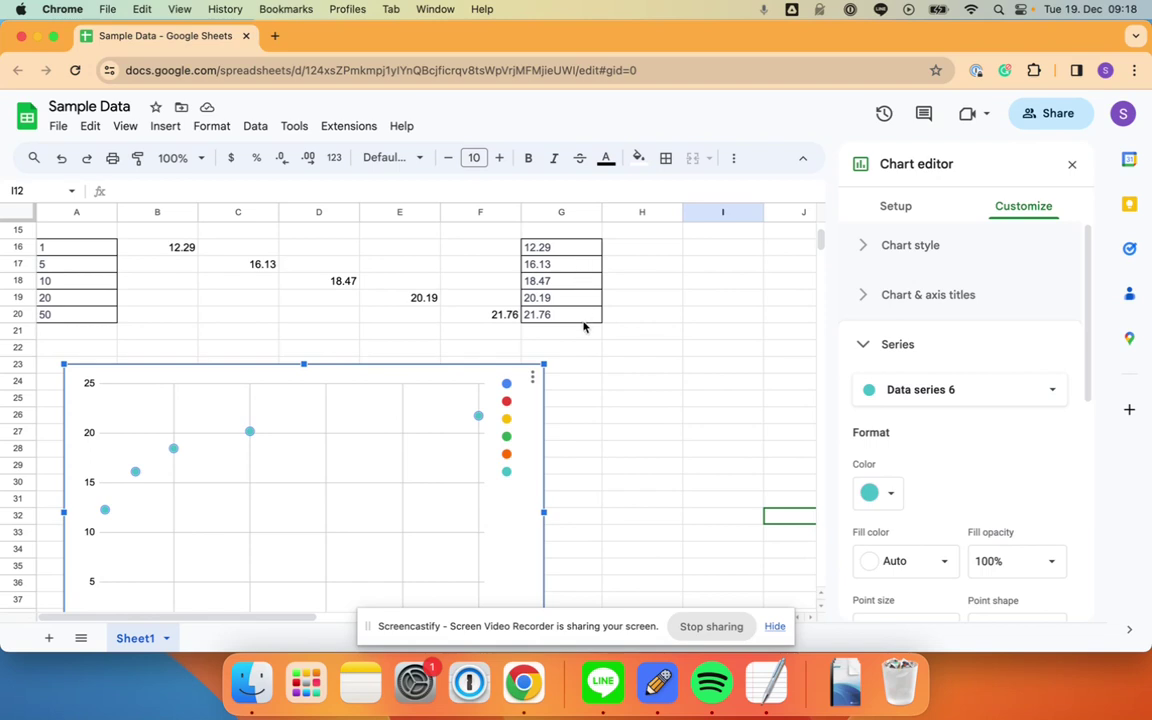
{"action": "scroll", "coordinate": [946, 445], "scroll_direction": "down", "scroll_amount": 5}
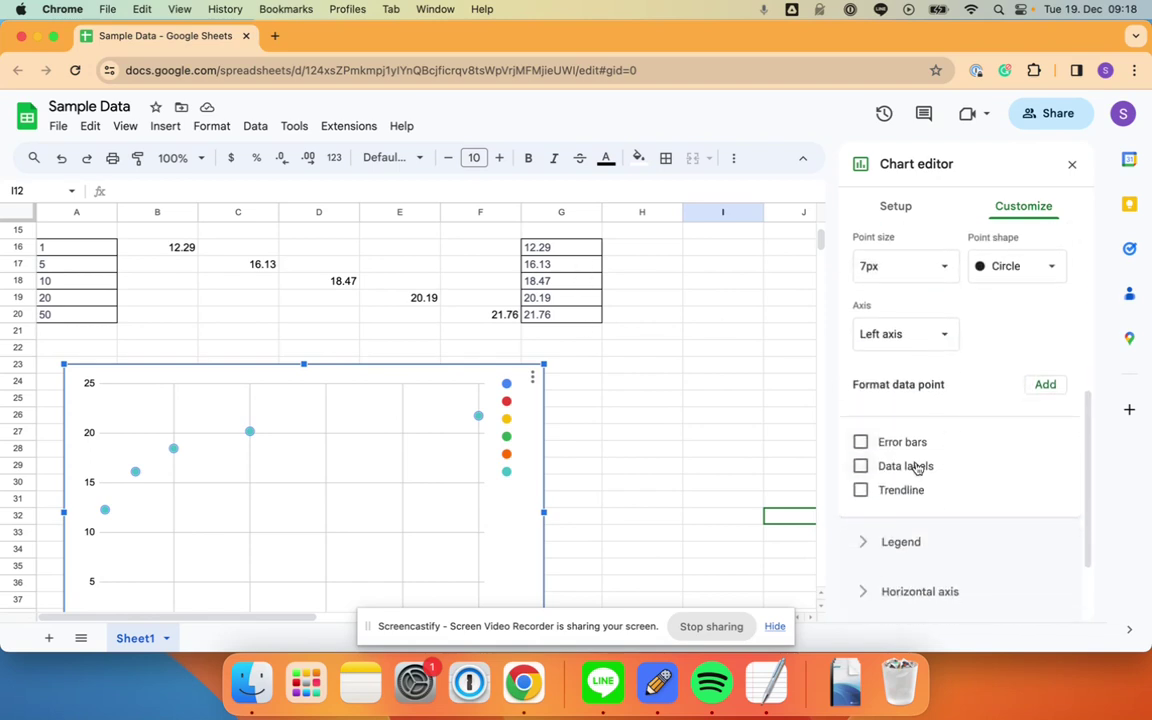
{"action": "scroll", "coordinate": [900, 450], "scroll_direction": "up", "scroll_amount": 5}
Switch the series formatting to Data series 5 and look through its available options.
{"action": "left_click", "coordinate": [910, 392]}
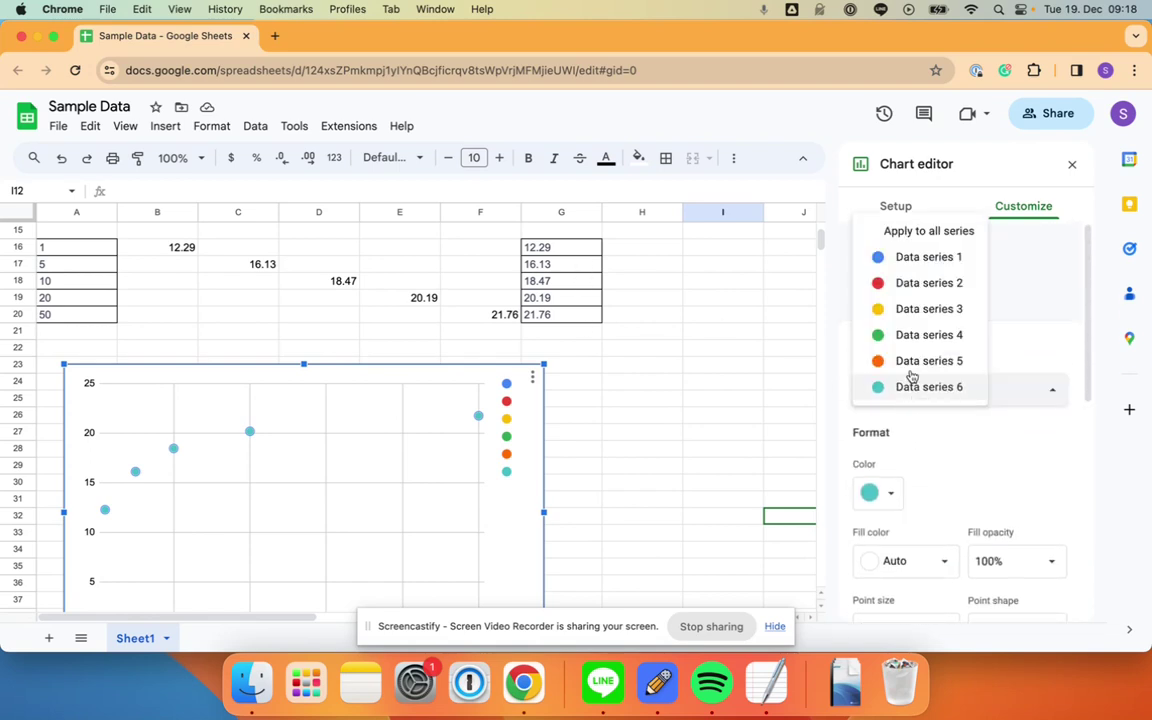
{"action": "left_click", "coordinate": [911, 363]}
{"action": "scroll", "coordinate": [952, 400], "scroll_direction": "down", "scroll_amount": 5}
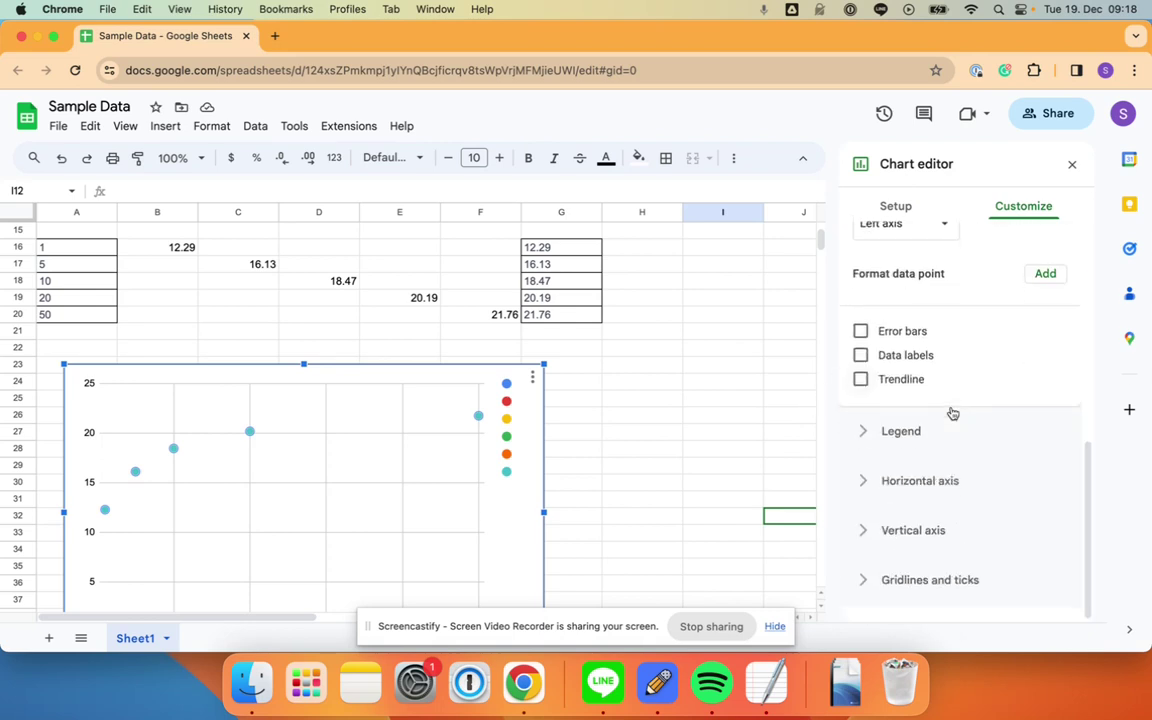
{"action": "scroll", "coordinate": [905, 393], "scroll_direction": "up", "scroll_amount": 5}
Switch the series formatting to Data series 6 and add a trendline to it.
{"action": "left_click", "coordinate": [906, 274]}
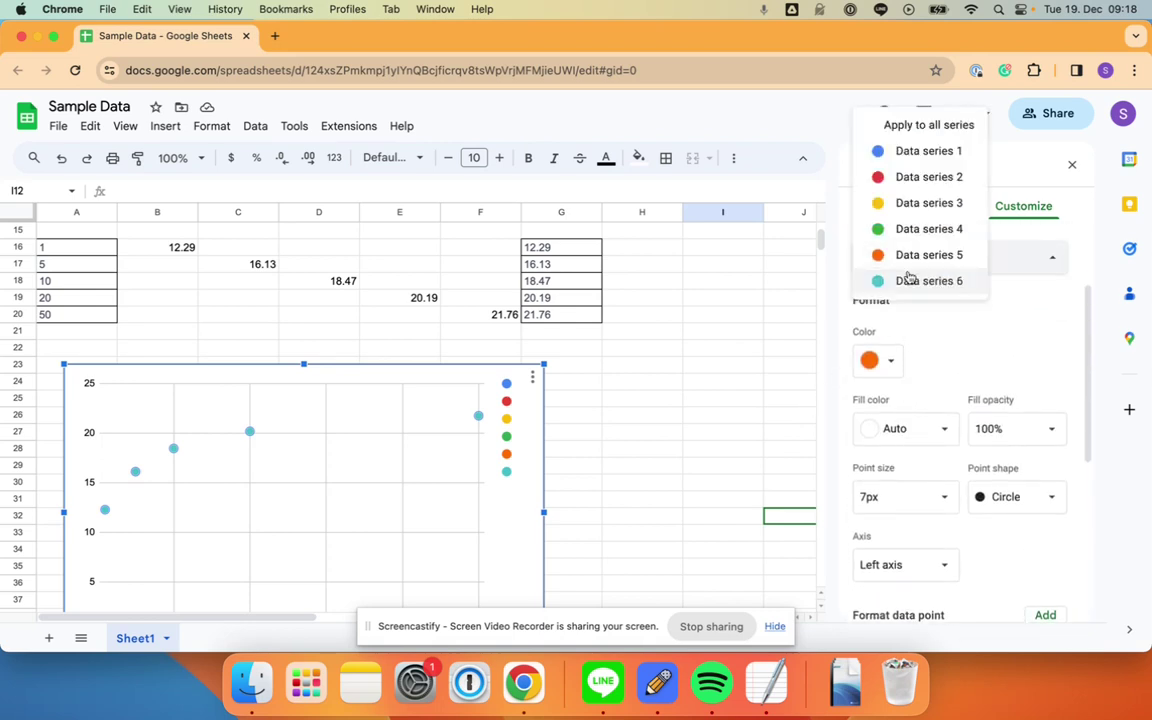
{"action": "left_click", "coordinate": [908, 280]}
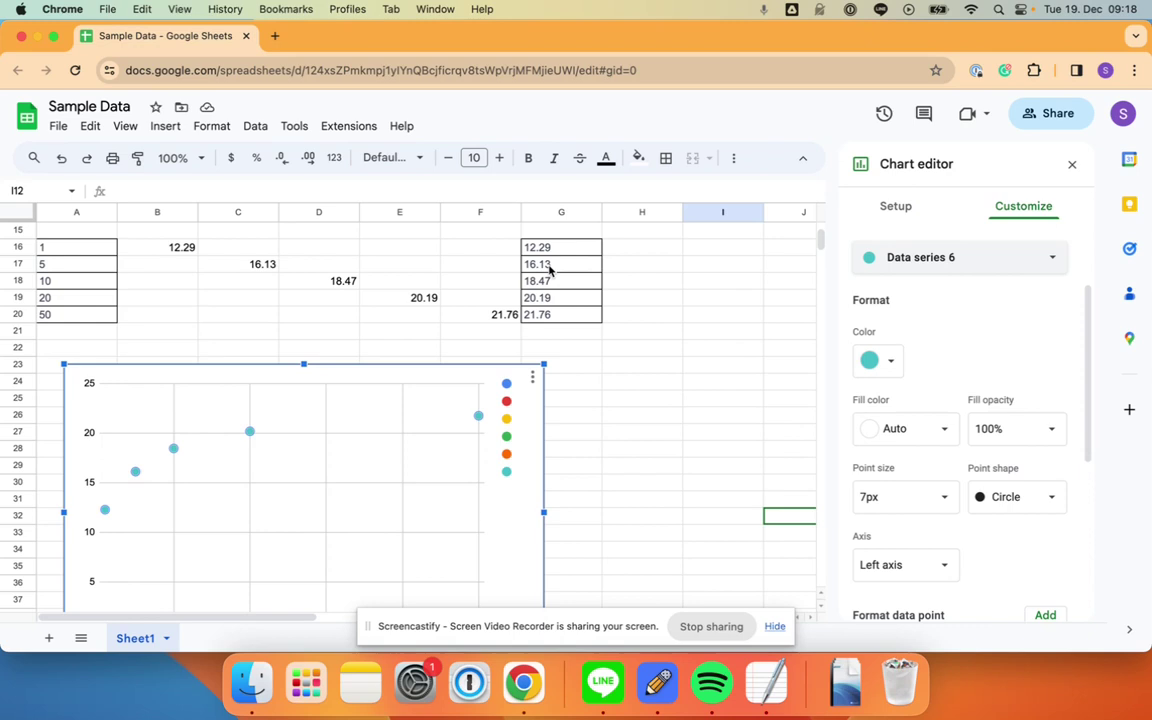
{"action": "scroll", "coordinate": [680, 350], "scroll_direction": "down", "scroll_amount": 2}
{"action": "scroll", "coordinate": [912, 428], "scroll_direction": "down", "scroll_amount": 3}
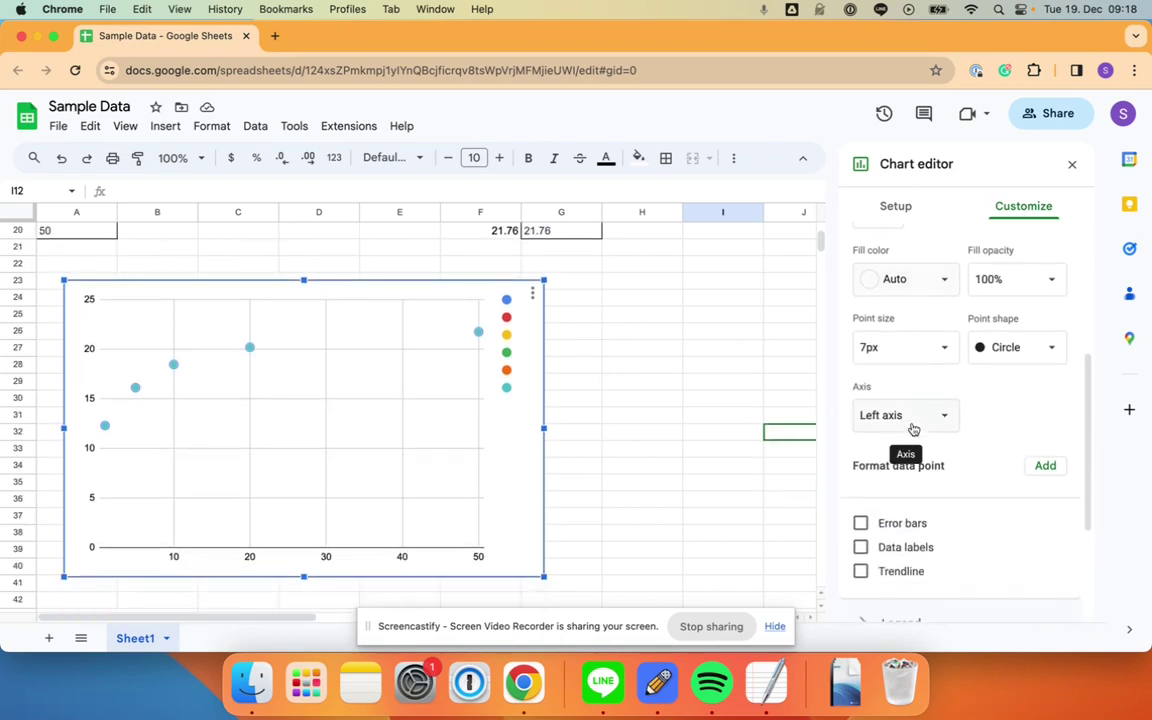
{"action": "left_click", "coordinate": [897, 524]}
{"action": "scroll", "coordinate": [915, 540], "scroll_direction": "down", "scroll_amount": 2}
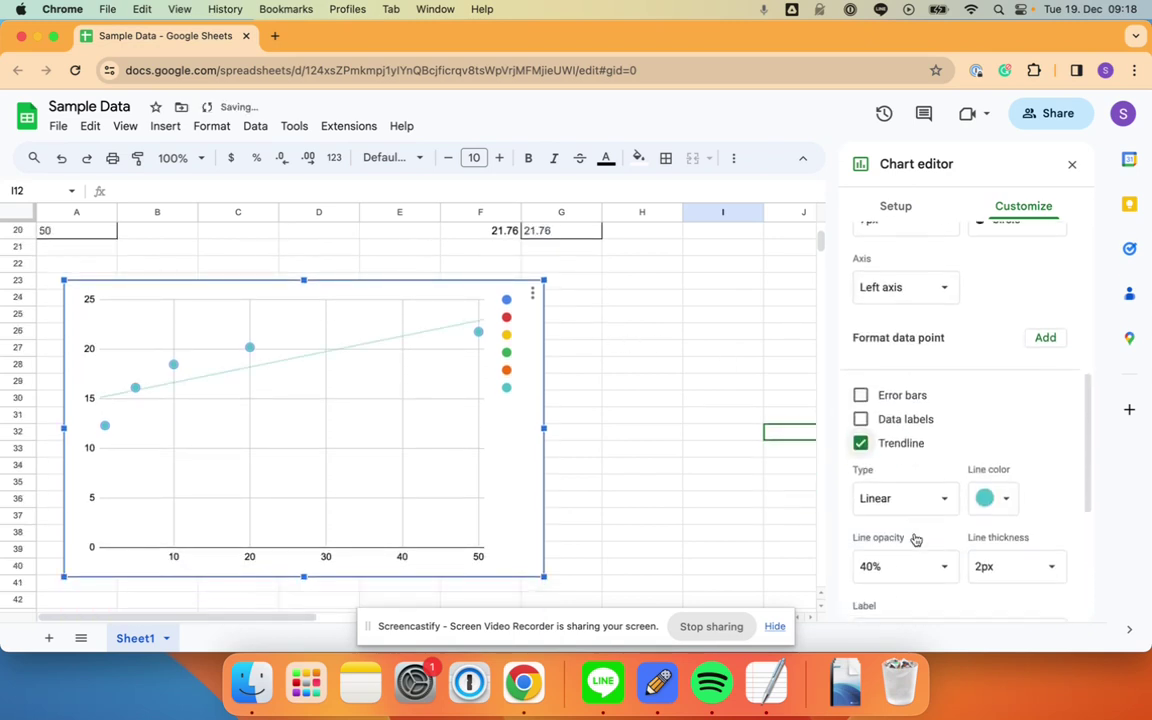
Try an exponential trendline for Data series 6, and set its type to Logarithmic.
{"action": "left_click", "coordinate": [902, 490]}
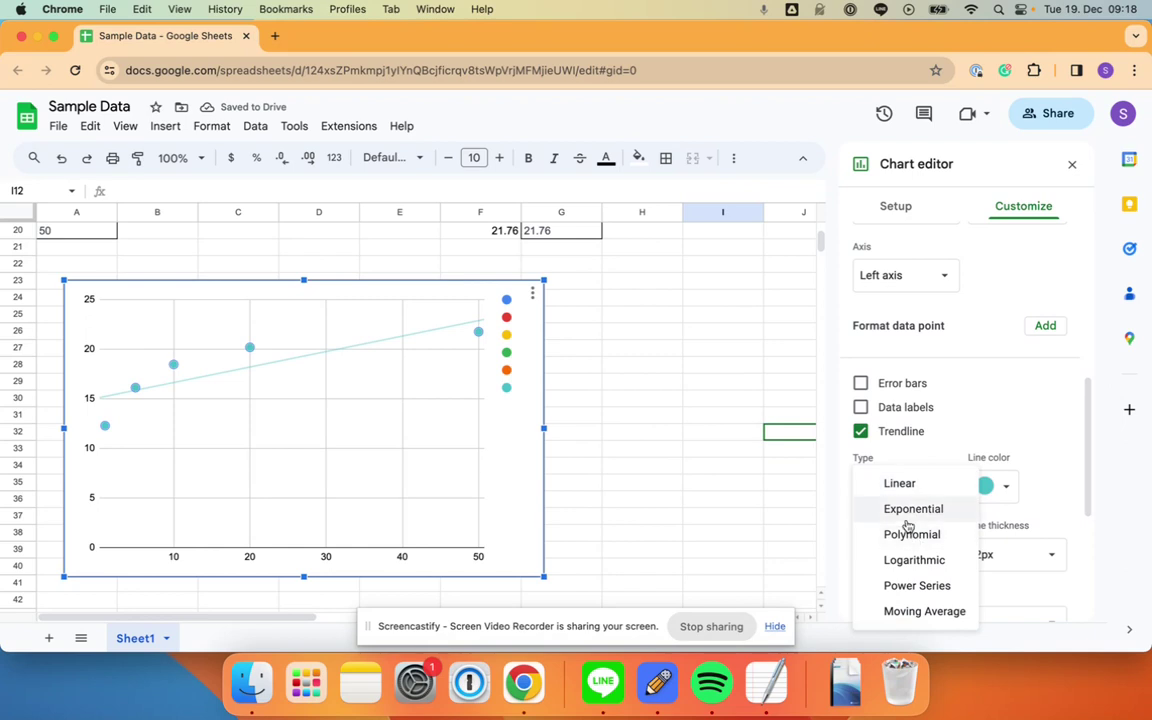
{"action": "left_click", "coordinate": [907, 512]}
{"action": "left_click", "coordinate": [900, 490]}
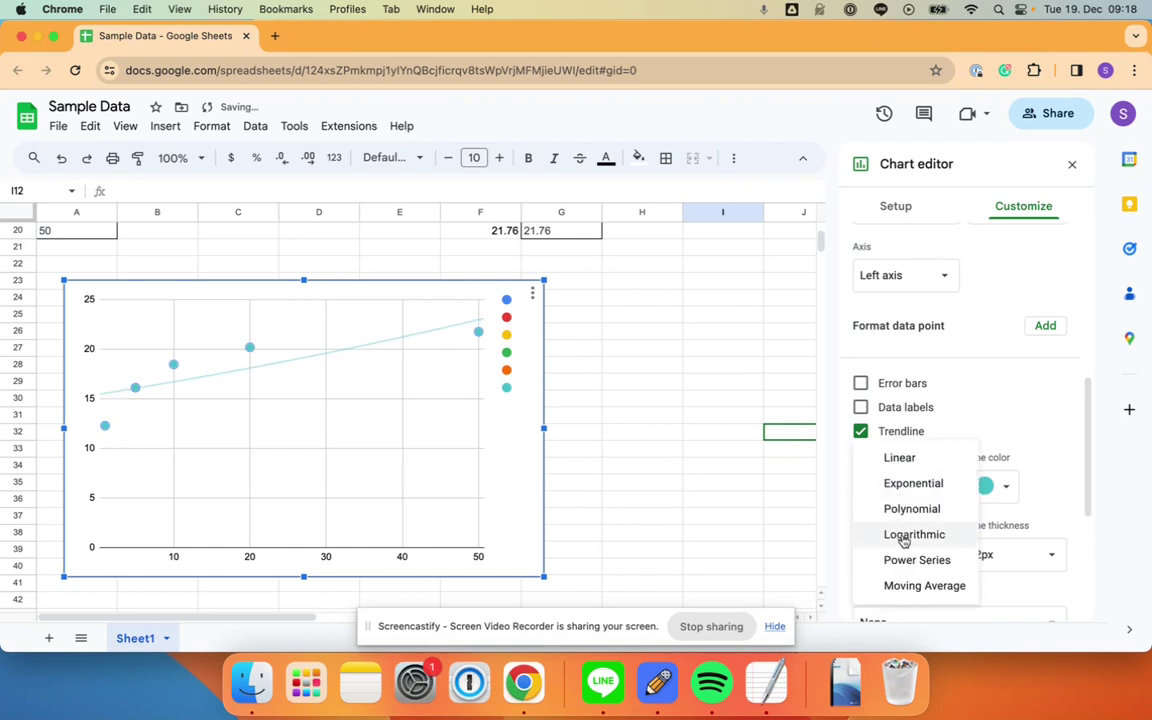
{"action": "left_click", "coordinate": [899, 532]}
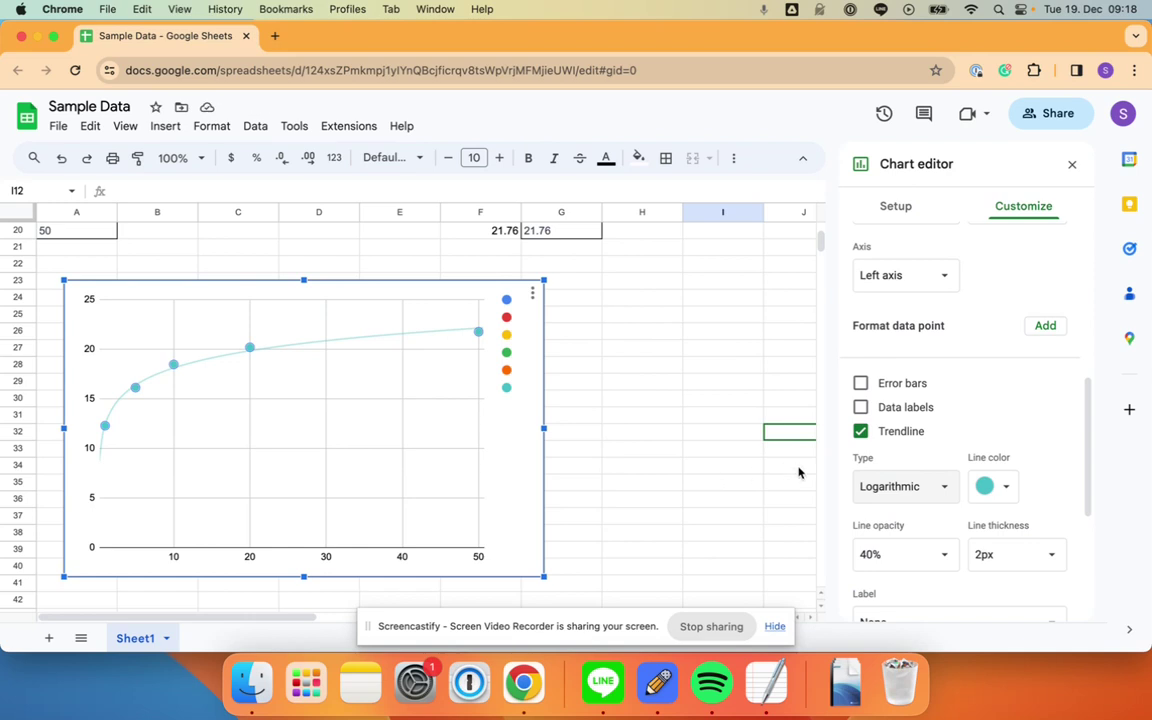
Review the data table above the chart and select the Standard Deviation column, cells H5:H10.
{"action": "scroll", "coordinate": [800, 473], "scroll_direction": "up", "scroll_amount": 3}
{"action": "scroll", "coordinate": [887, 398], "scroll_direction": "up", "scroll_amount": 5}
{"action": "scroll", "coordinate": [938, 404], "scroll_direction": "up", "scroll_amount": 2}
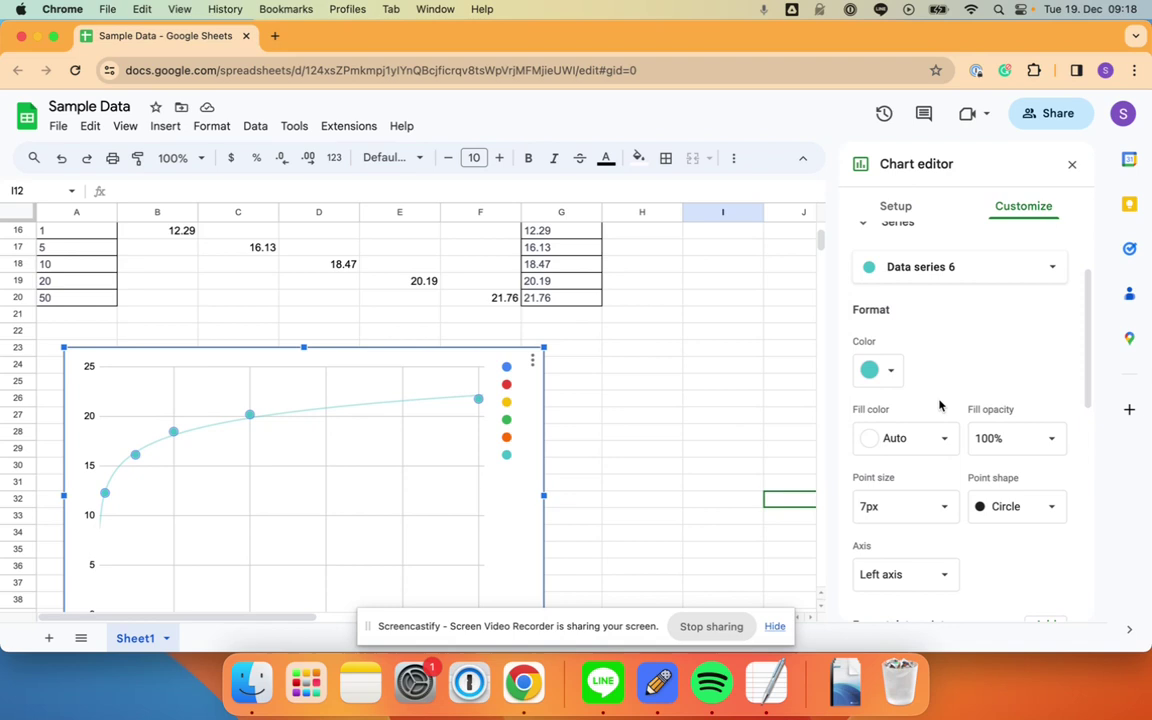
{"action": "scroll", "coordinate": [938, 404], "scroll_direction": "down", "scroll_amount": 7}
{"action": "scroll", "coordinate": [578, 376], "scroll_direction": "up", "scroll_amount": 4}
{"action": "scroll", "coordinate": [578, 376], "scroll_direction": "up", "scroll_amount": 3}
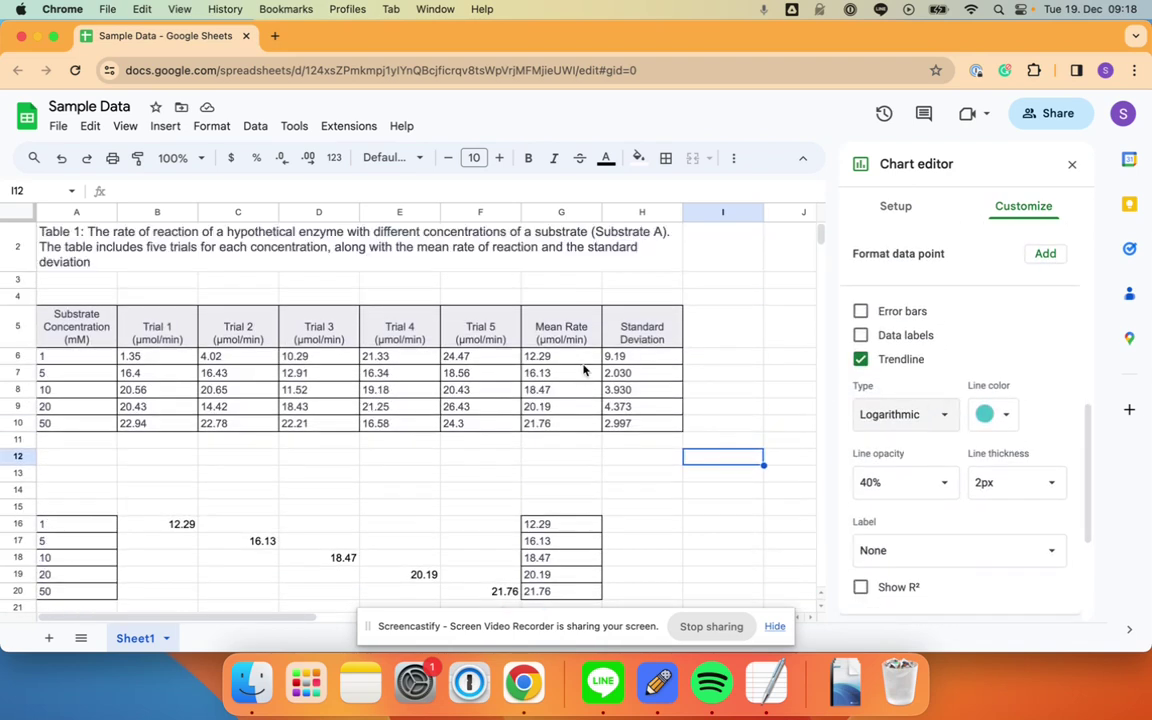
{"action": "left_click_drag", "start_coordinate": [638, 329], "coordinate": [638, 435]}
{"action": "scroll", "coordinate": [633, 429], "scroll_direction": "down", "scroll_amount": 5}
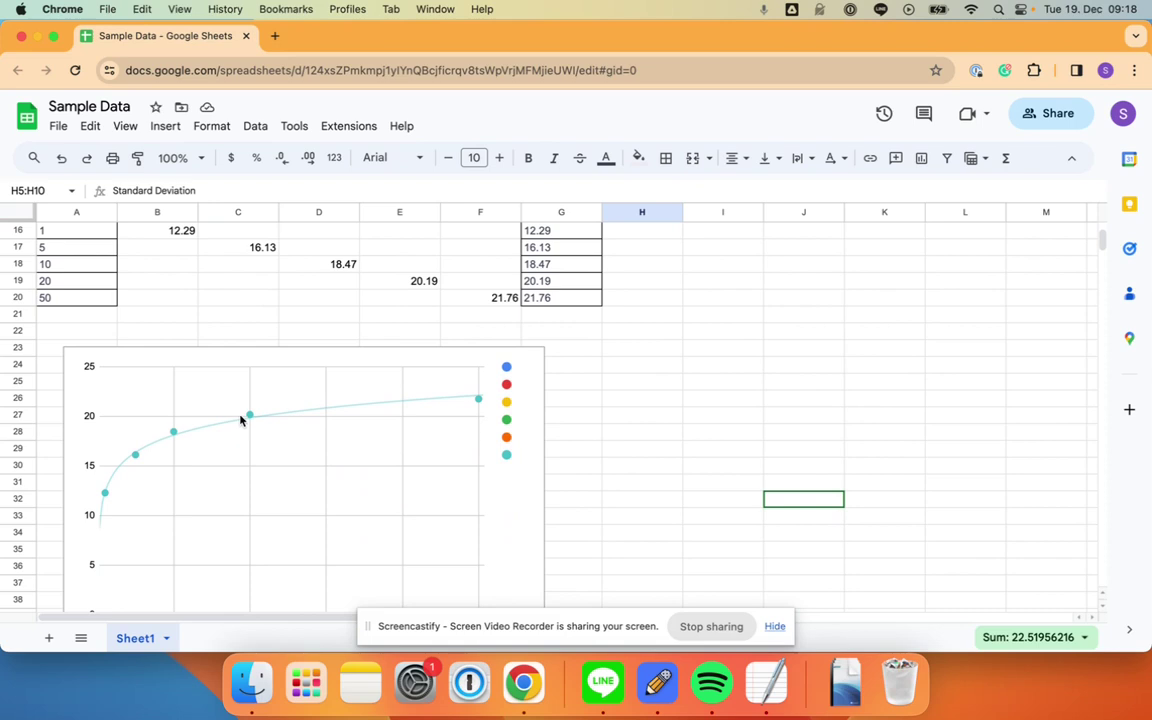
Reopen the series formatting from the plotted points and review the point, error bar and trendline options of Data series 6.
{"action": "left_click", "coordinate": [172, 431]}
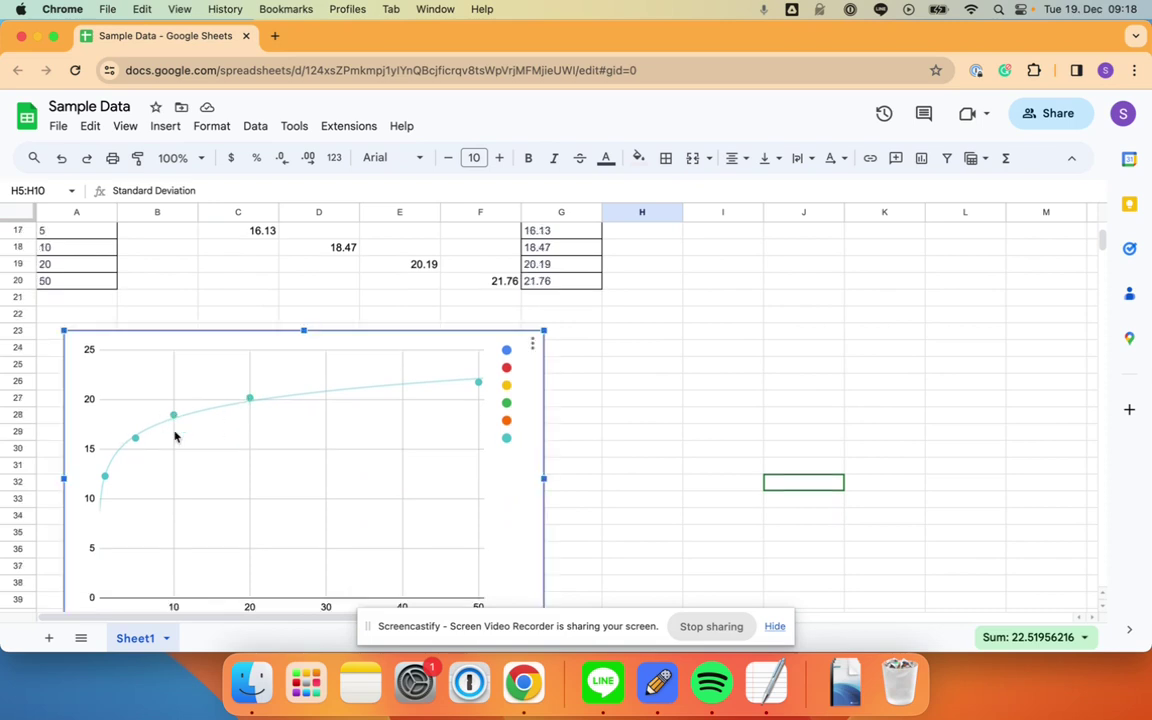
{"action": "double_click", "coordinate": [249, 399]}
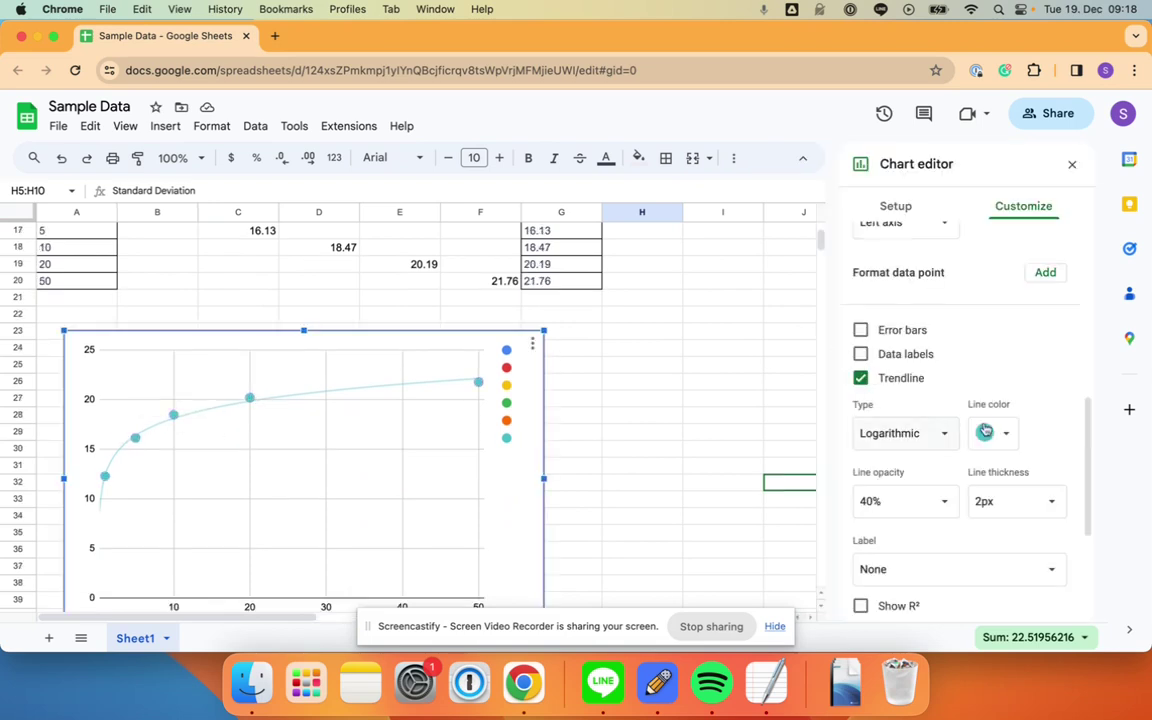
{"action": "scroll", "coordinate": [991, 419], "scroll_direction": "up", "scroll_amount": 3}
{"action": "scroll", "coordinate": [991, 419], "scroll_direction": "up", "scroll_amount": 2}
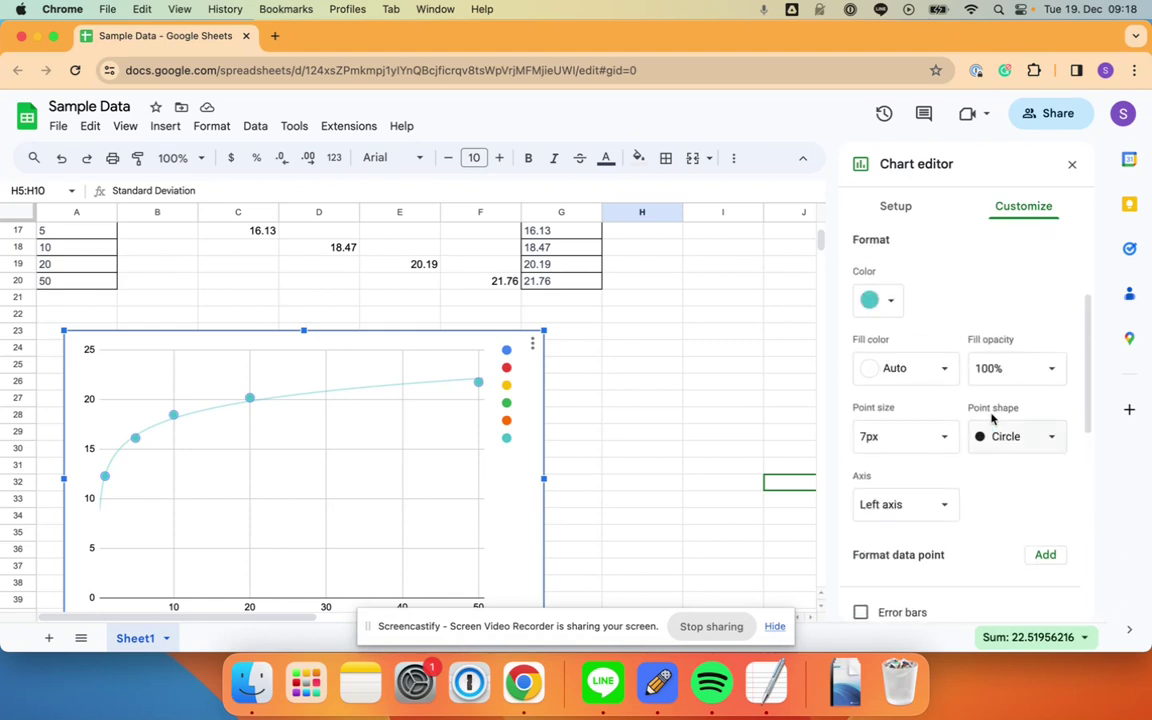
{"action": "scroll", "coordinate": [934, 437], "scroll_direction": "down", "scroll_amount": 4}
{"action": "scroll", "coordinate": [934, 437], "scroll_direction": "down", "scroll_amount": 5}
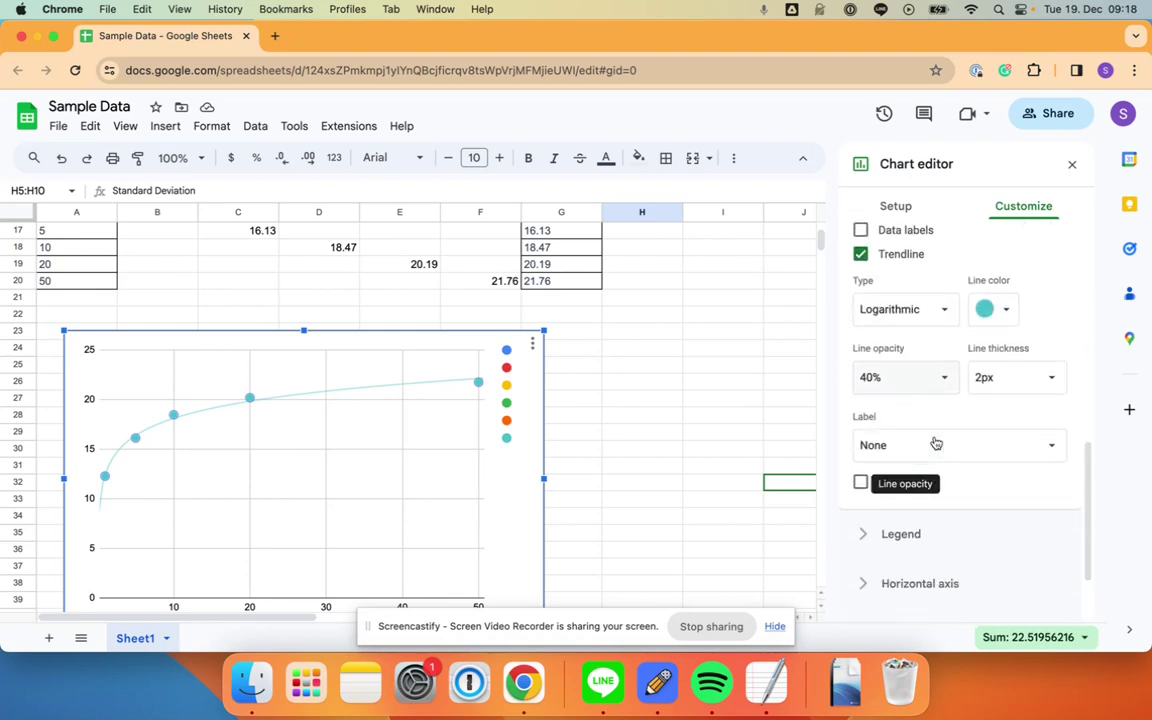
{"action": "scroll", "coordinate": [893, 494], "scroll_direction": "up", "scroll_amount": 6}
{"action": "scroll", "coordinate": [893, 494], "scroll_direction": "up", "scroll_amount": 5}
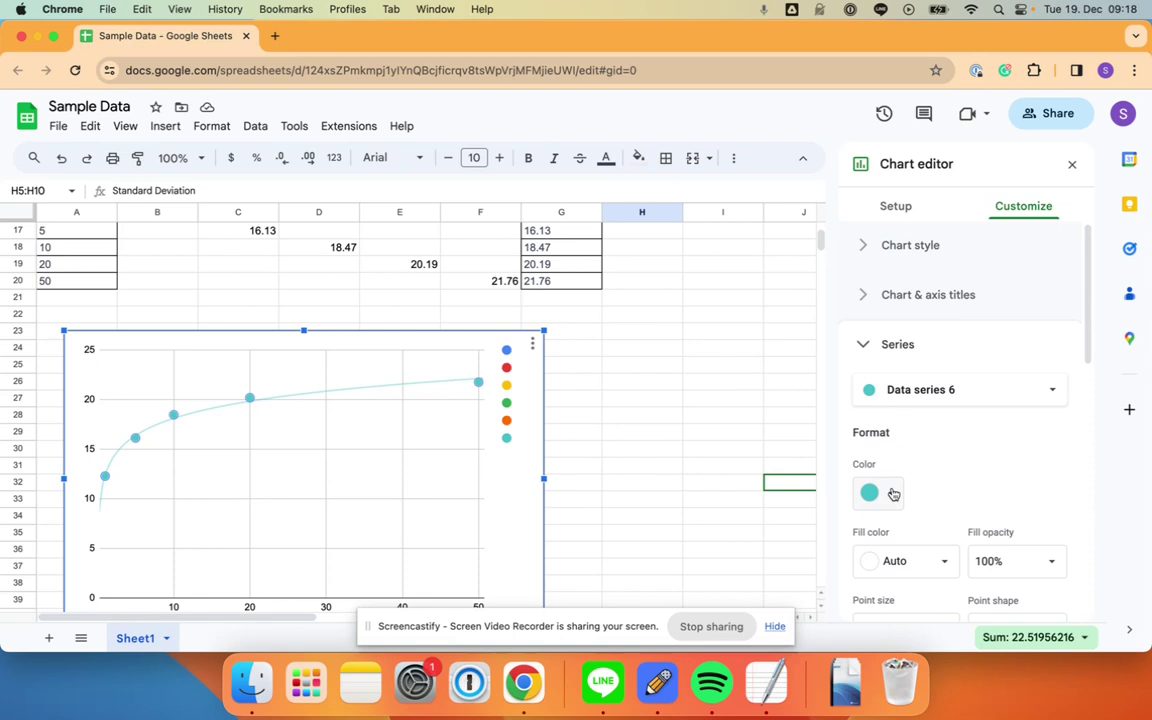
Switch to Data series 1 and turn on its error bars with the Constant type.
{"action": "left_click", "coordinate": [908, 395]}
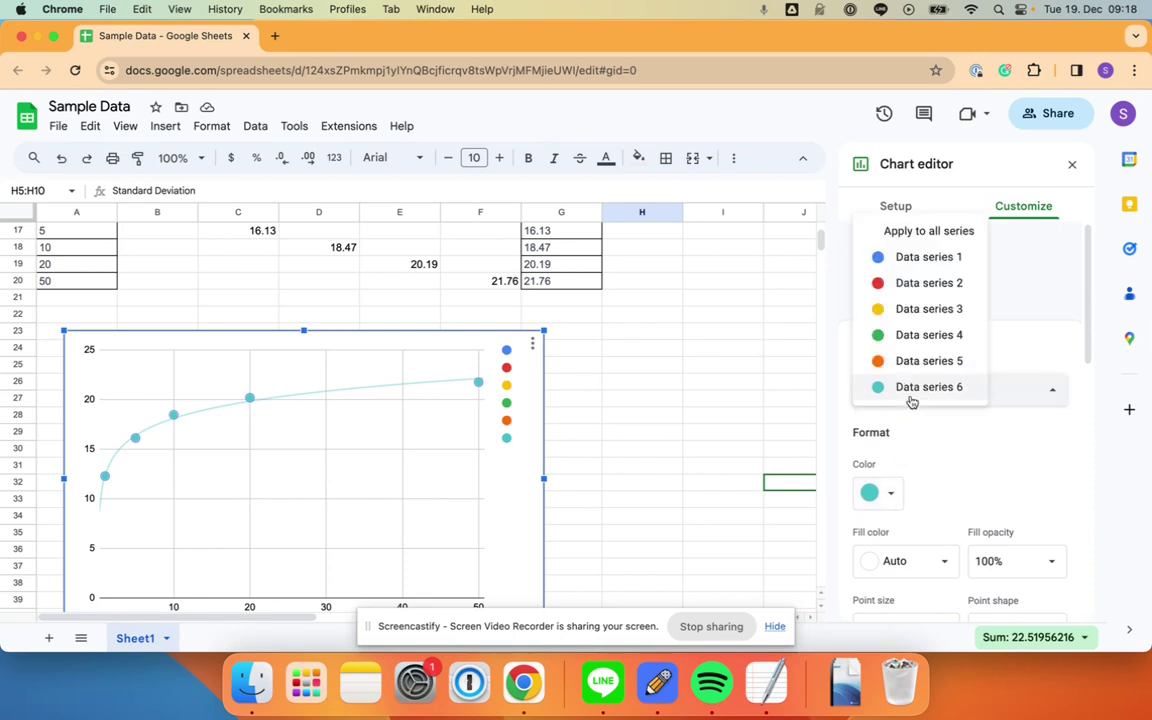
{"action": "left_click", "coordinate": [912, 258]}
{"action": "scroll", "coordinate": [623, 428], "scroll_direction": "down", "scroll_amount": 1}
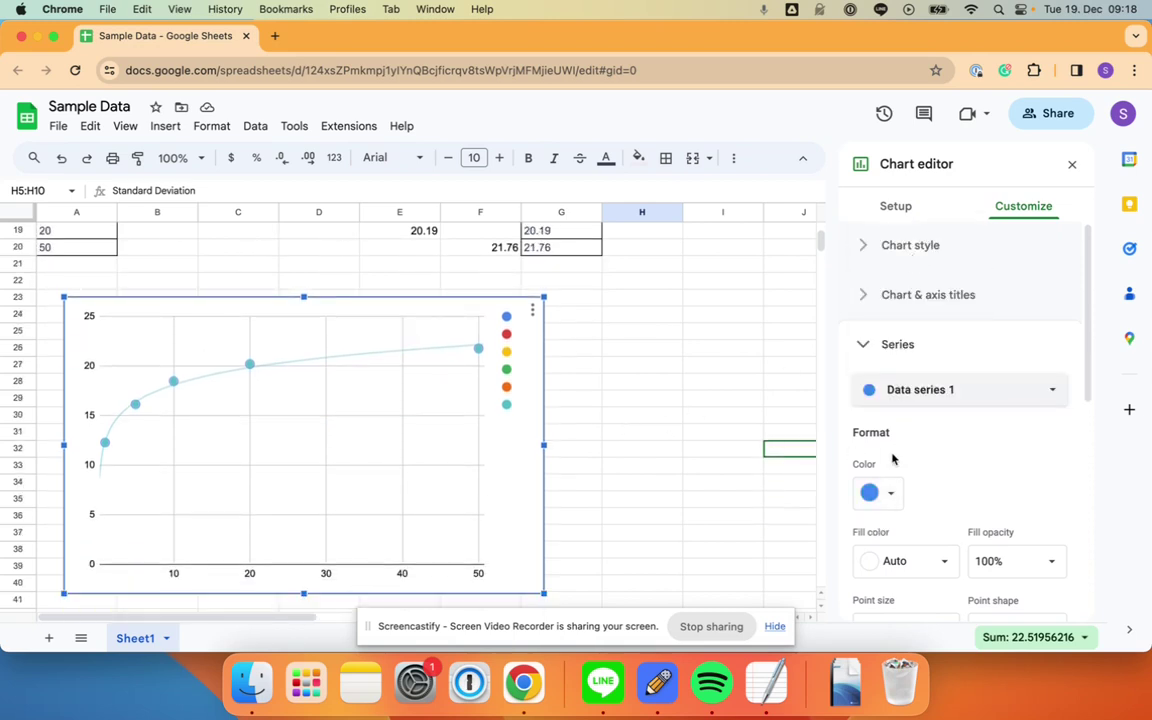
{"action": "scroll", "coordinate": [893, 458], "scroll_direction": "down", "scroll_amount": 8}
{"action": "left_click", "coordinate": [860, 433]}
{"action": "left_click", "coordinate": [896, 493]}
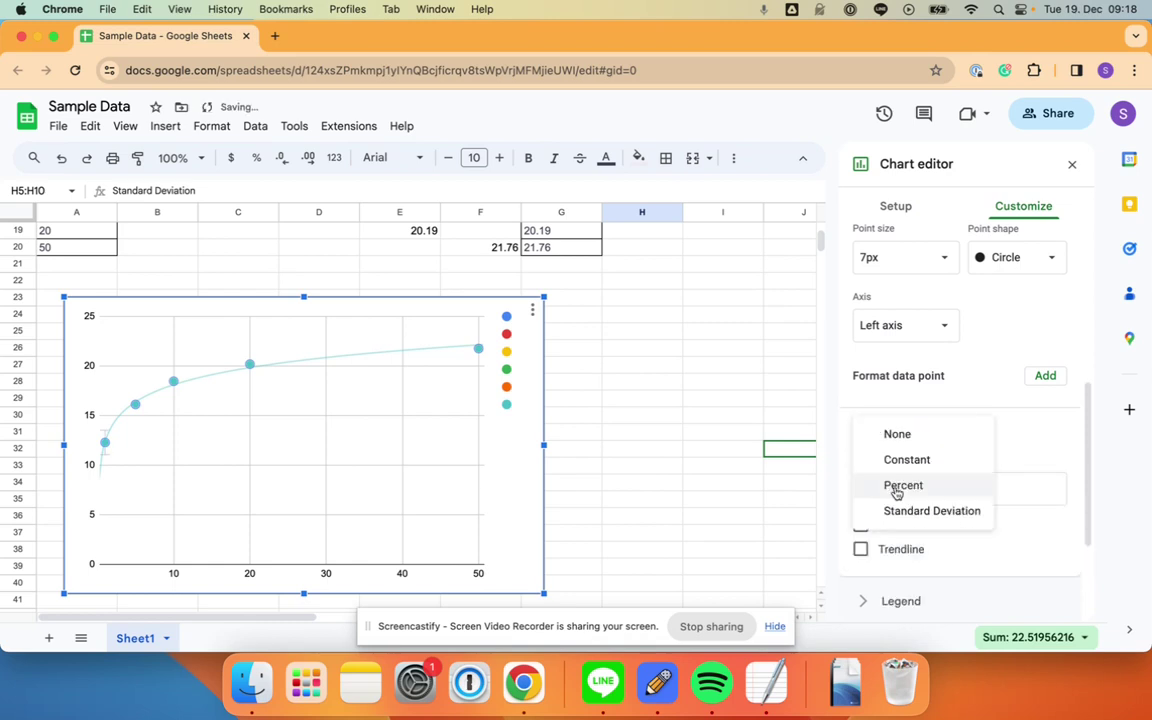
{"action": "left_click", "coordinate": [905, 459]}
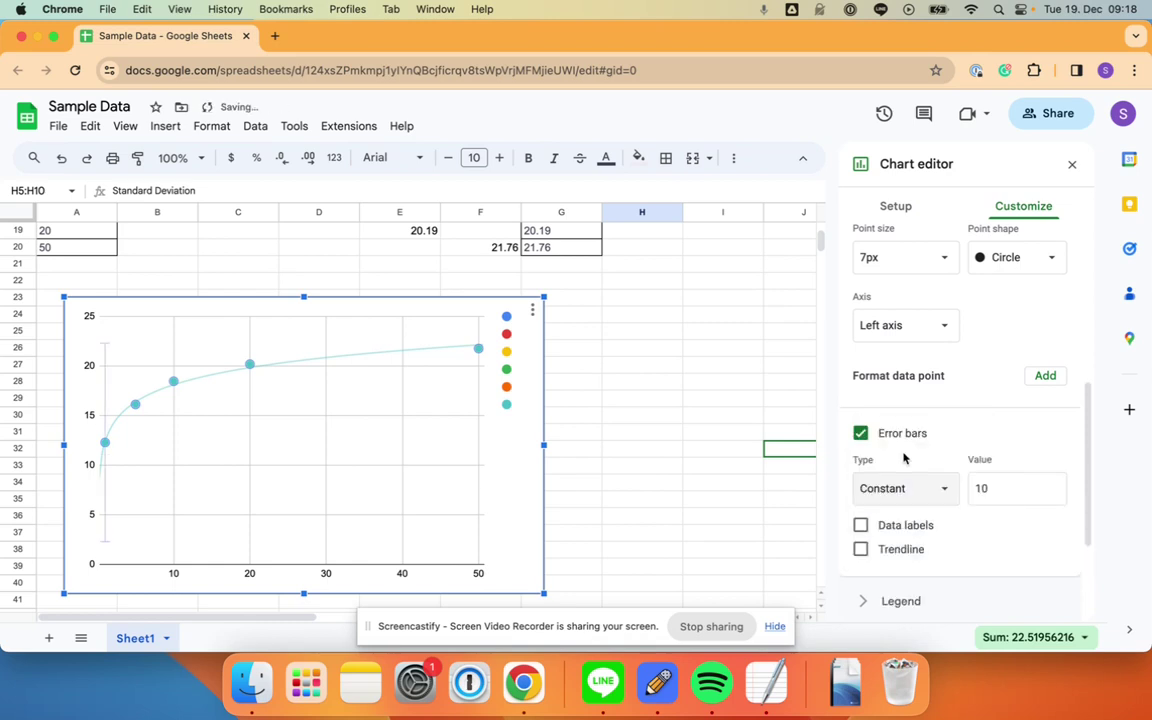
Set the error bar value of Data series 1 to 9.19, the standard deviation for the 1 mM concentration.
{"action": "scroll", "coordinate": [712, 443], "scroll_direction": "up", "scroll_amount": 3}
{"action": "scroll", "coordinate": [712, 443], "scroll_direction": "up", "scroll_amount": 2}
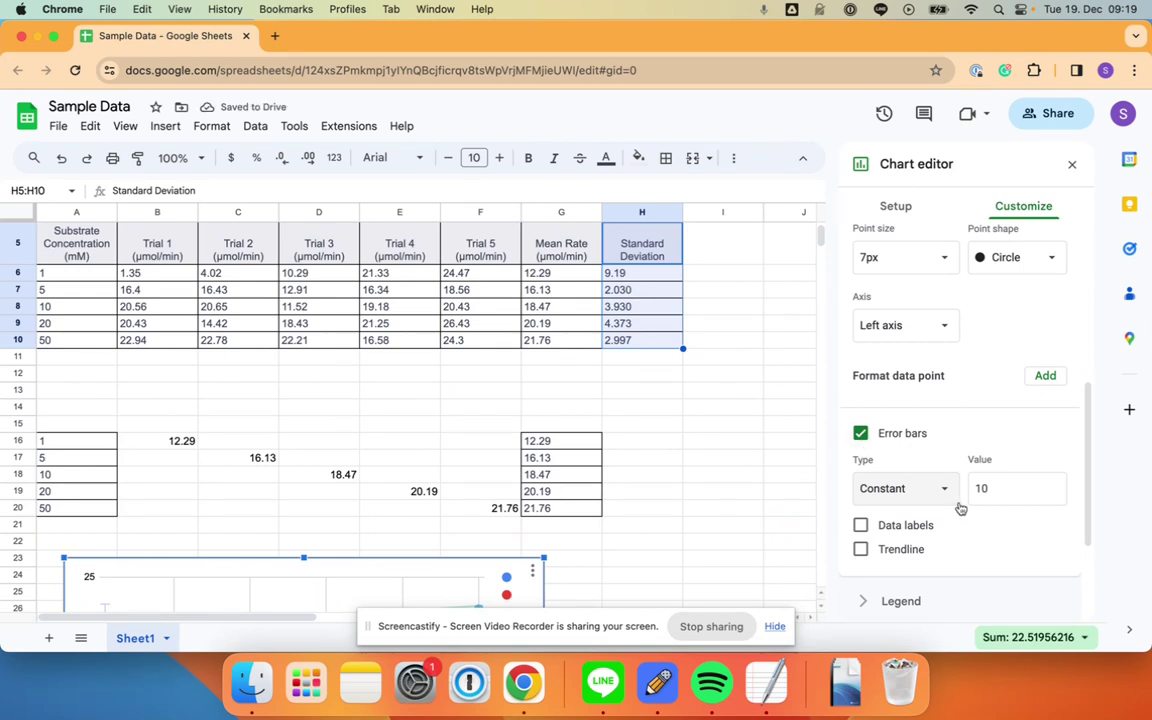
{"action": "left_click", "coordinate": [985, 488]}
{"action": "double_click", "coordinate": [985, 488]}
{"action": "type", "text": "9"}
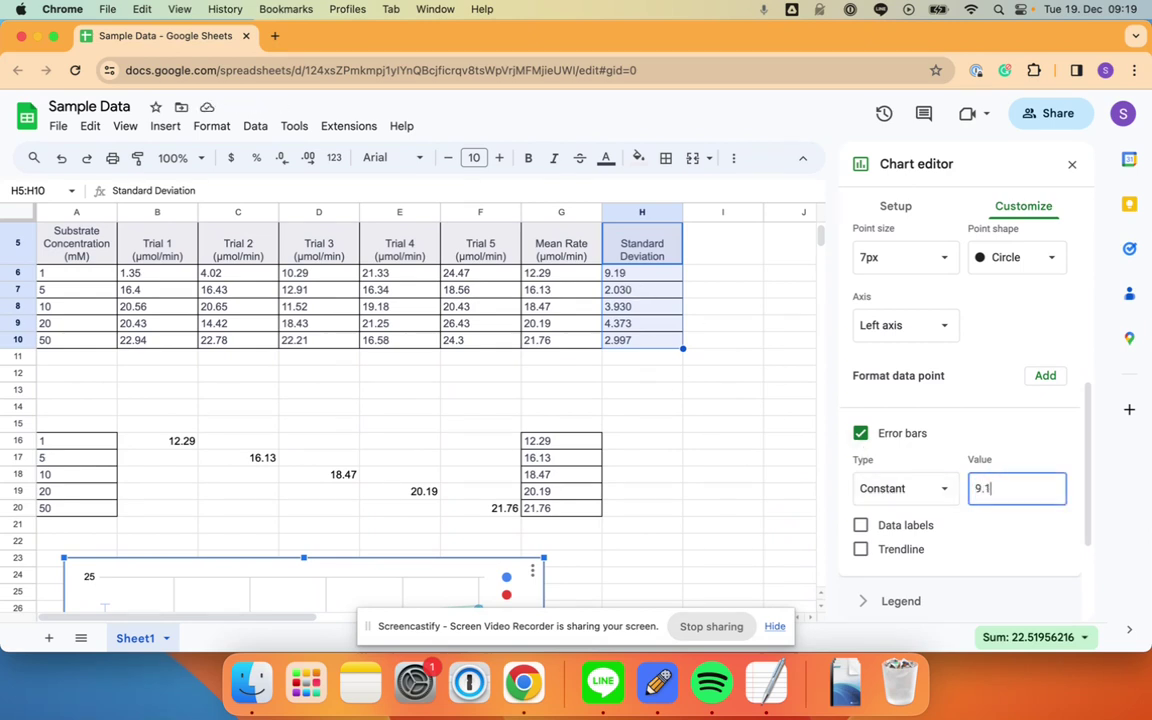
{"action": "type", "text": ".19"}
{"action": "left_click", "coordinate": [751, 489]}
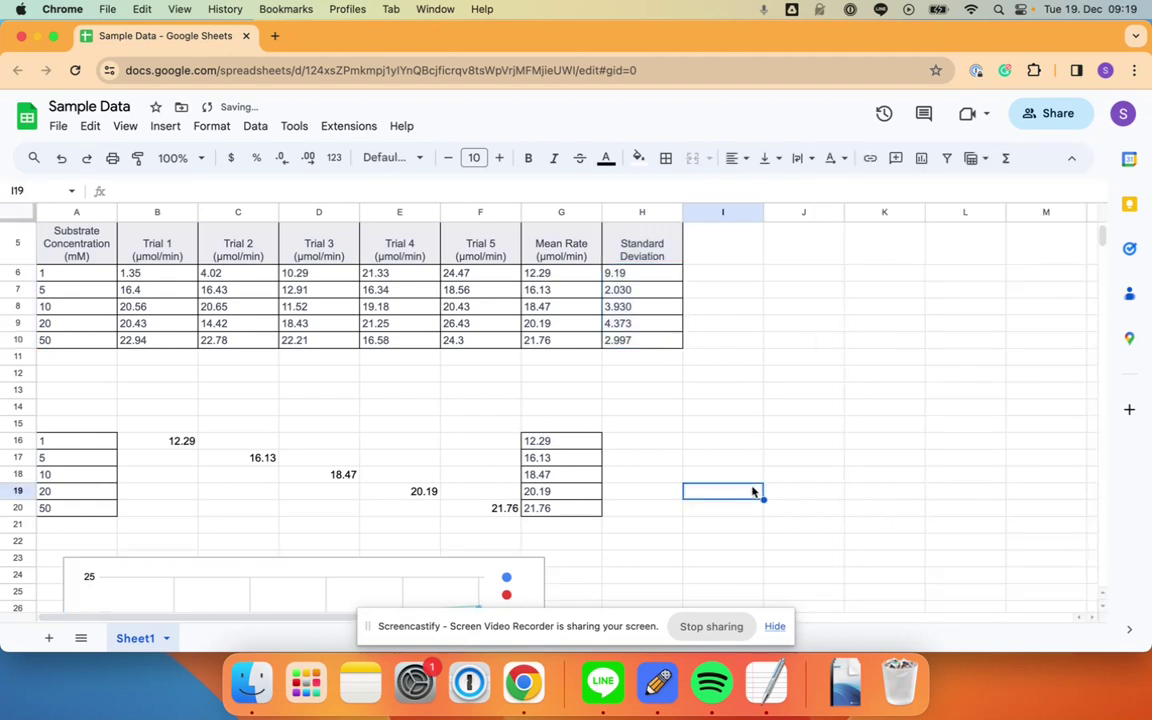
Check the chart's first error bar, reopen the series formatting and switch it to Data series 2.
{"action": "scroll", "coordinate": [523, 497], "scroll_direction": "down", "scroll_amount": 1}
{"action": "scroll", "coordinate": [523, 497], "scroll_direction": "down", "scroll_amount": 3}
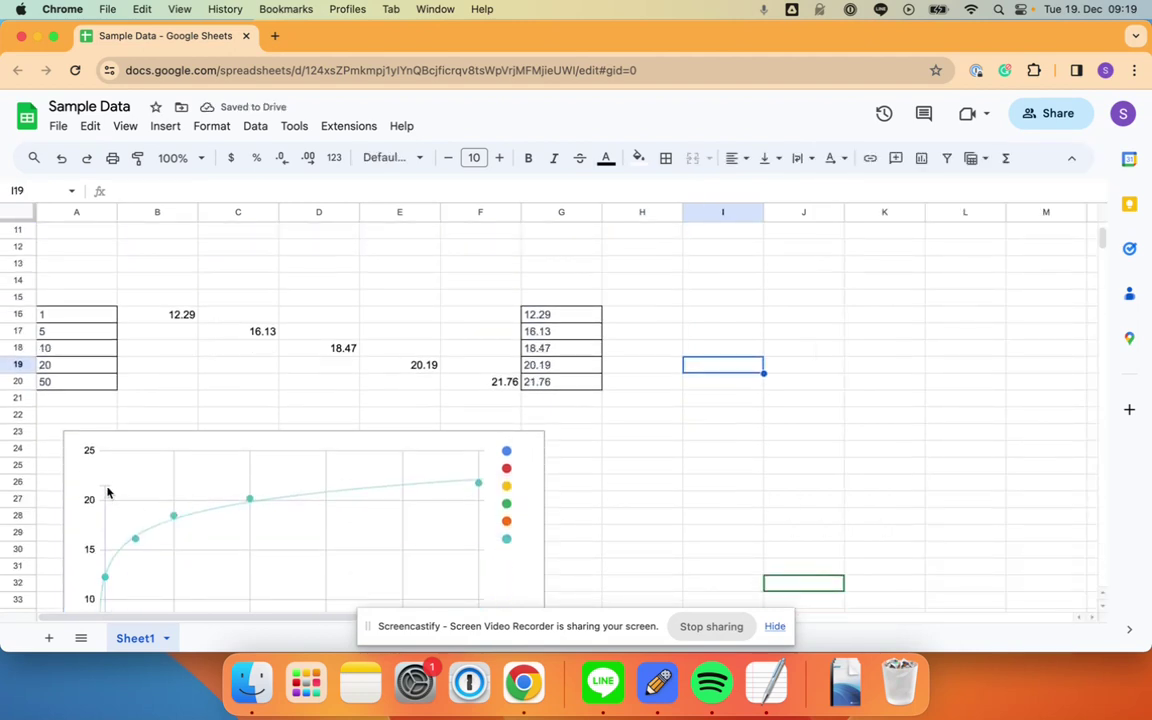
{"action": "scroll", "coordinate": [108, 492], "scroll_direction": "down", "scroll_amount": 4}
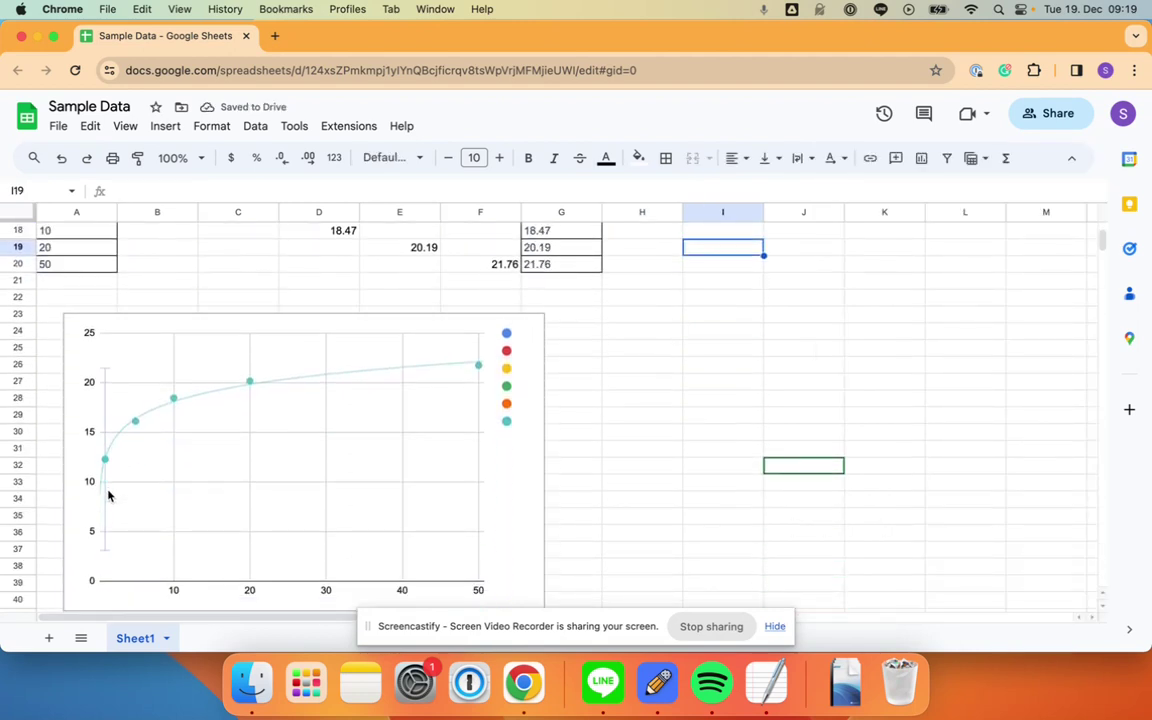
{"action": "double_click", "coordinate": [136, 430]}
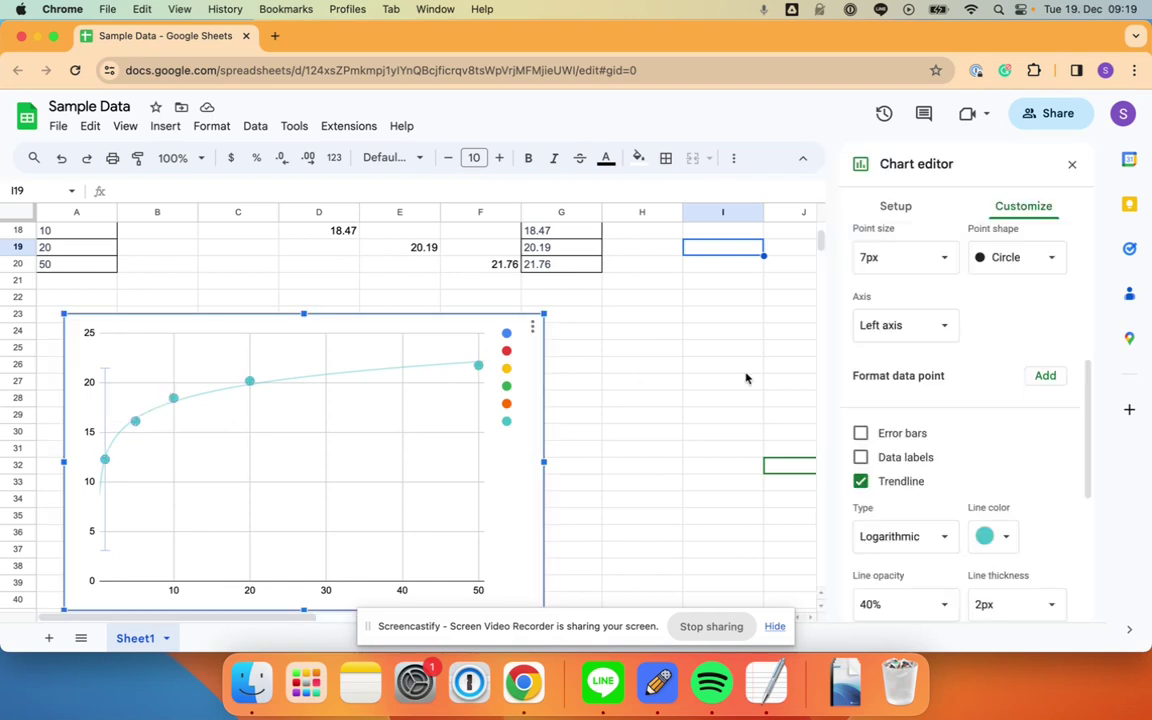
{"action": "scroll", "coordinate": [970, 344], "scroll_direction": "up", "scroll_amount": 4}
{"action": "left_click", "coordinate": [888, 332]}
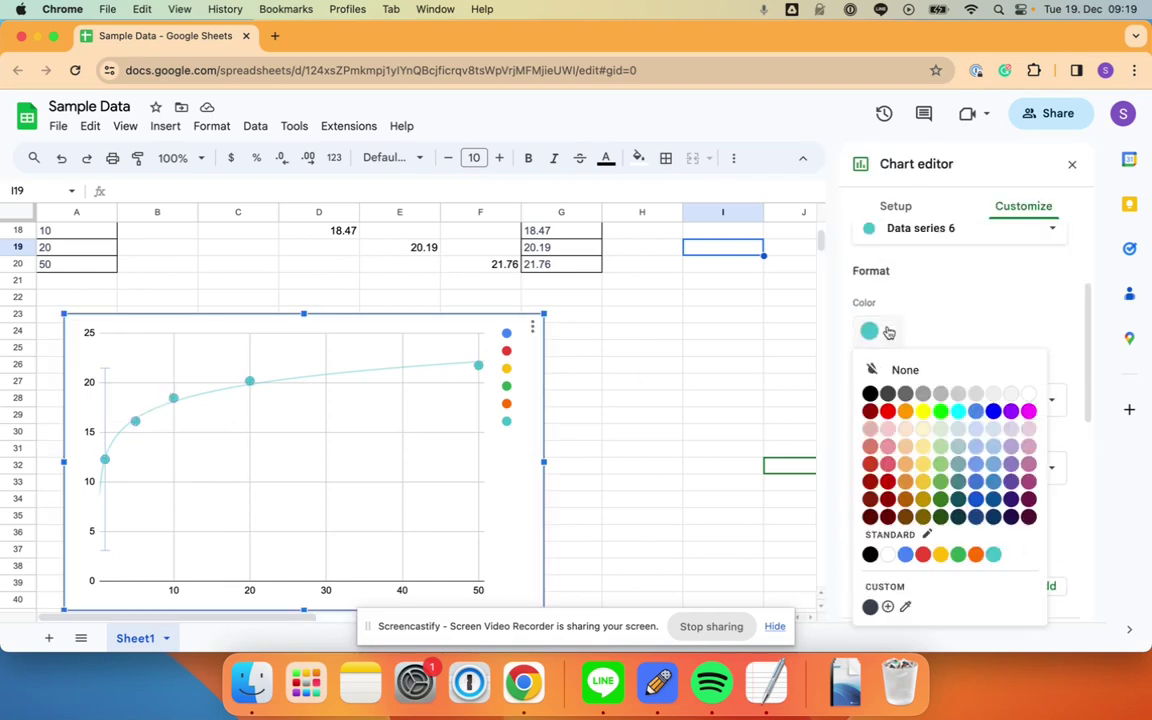
{"action": "scroll", "coordinate": [1040, 380], "scroll_direction": "up", "scroll_amount": 3}
{"action": "left_click", "coordinate": [1050, 388]}
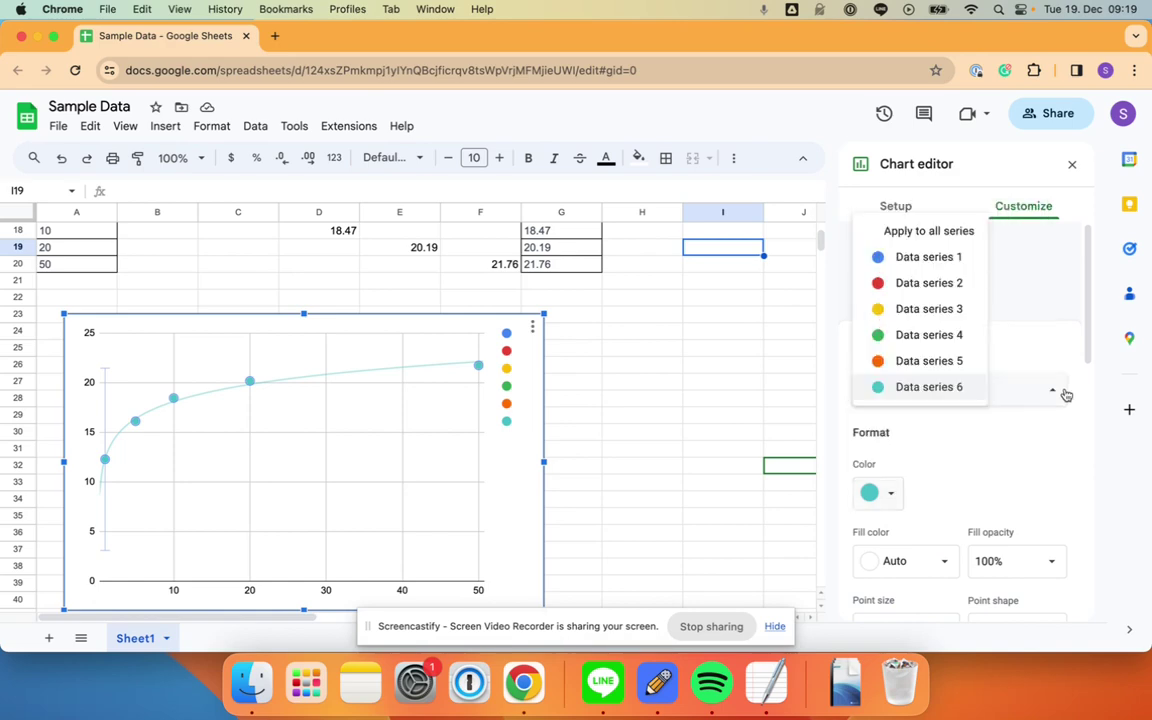
{"action": "left_click", "coordinate": [950, 284]}
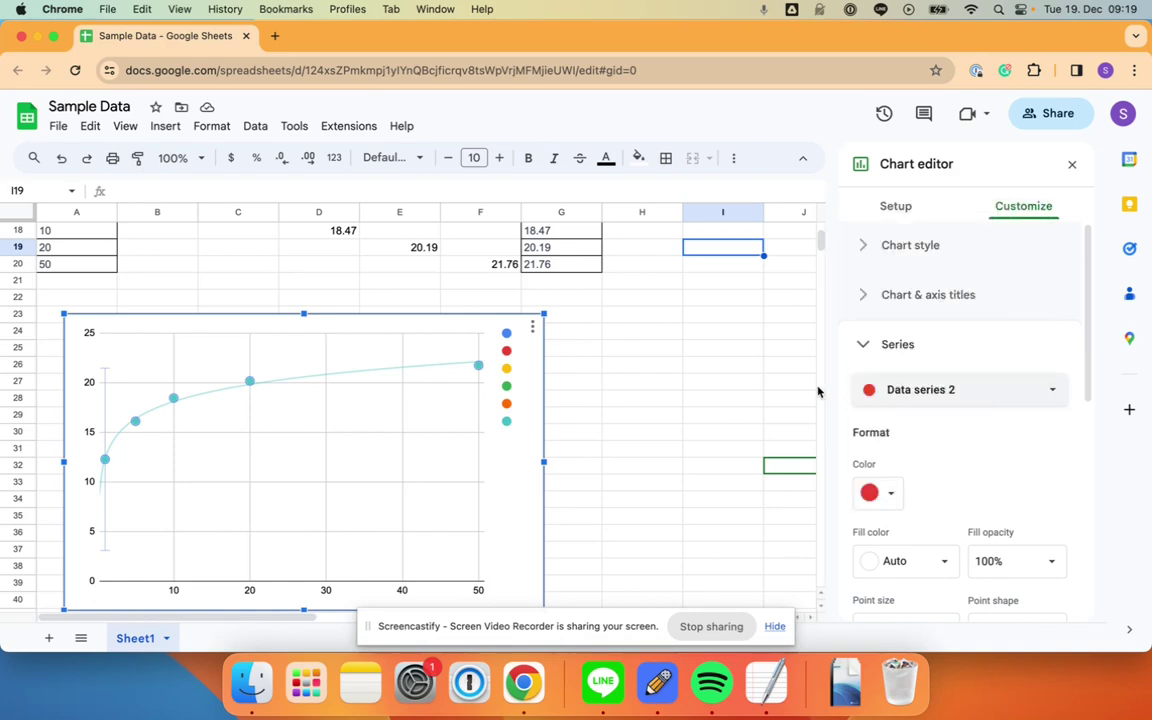
Look up the standard deviation for the 5 mM concentration, and turn on data labels and error bars for Data series 2.
{"action": "scroll", "coordinate": [708, 365], "scroll_direction": "up", "scroll_amount": 3}
{"action": "scroll", "coordinate": [680, 310], "scroll_direction": "up", "scroll_amount": 5}
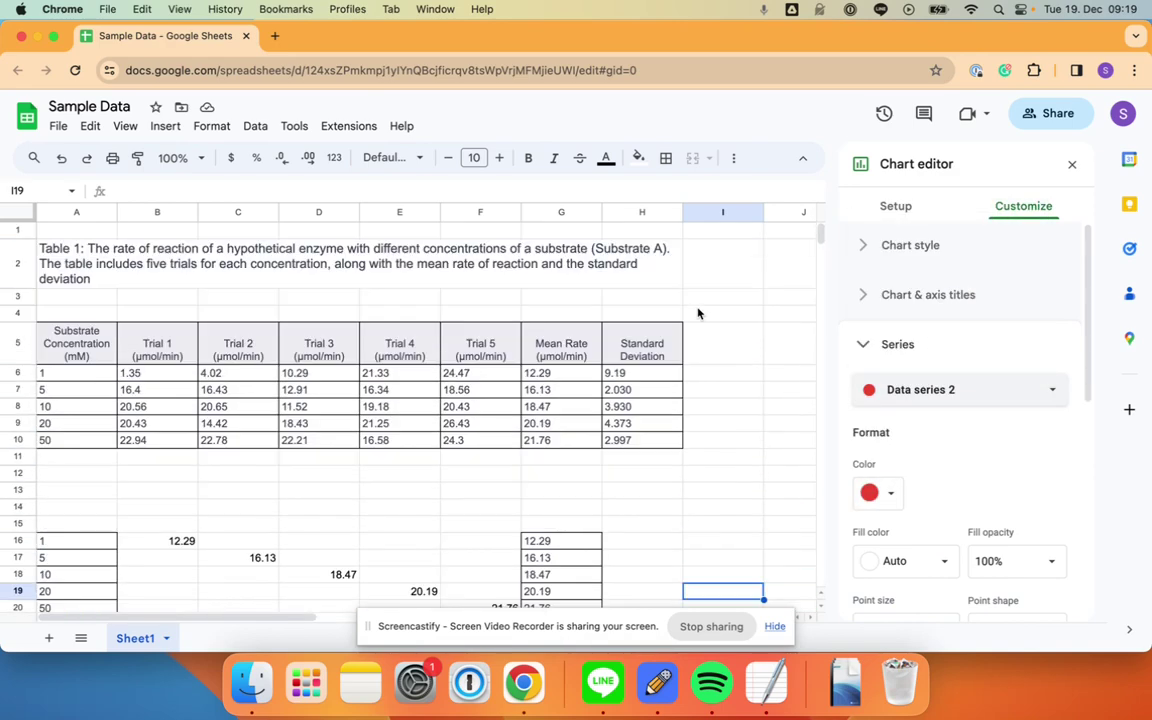
{"action": "scroll", "coordinate": [698, 313], "scroll_direction": "down", "scroll_amount": 5}
{"action": "scroll", "coordinate": [716, 374], "scroll_direction": "down", "scroll_amount": 3}
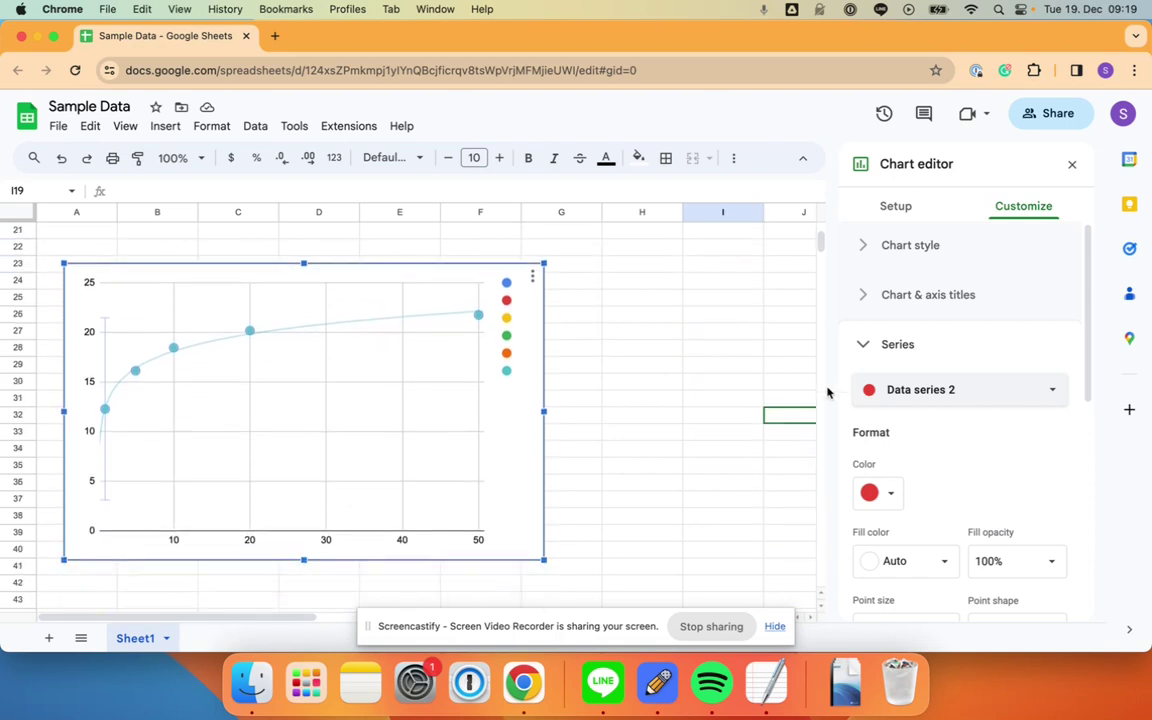
{"action": "scroll", "coordinate": [967, 427], "scroll_direction": "down", "scroll_amount": 3}
{"action": "scroll", "coordinate": [970, 518], "scroll_direction": "down", "scroll_amount": 3}
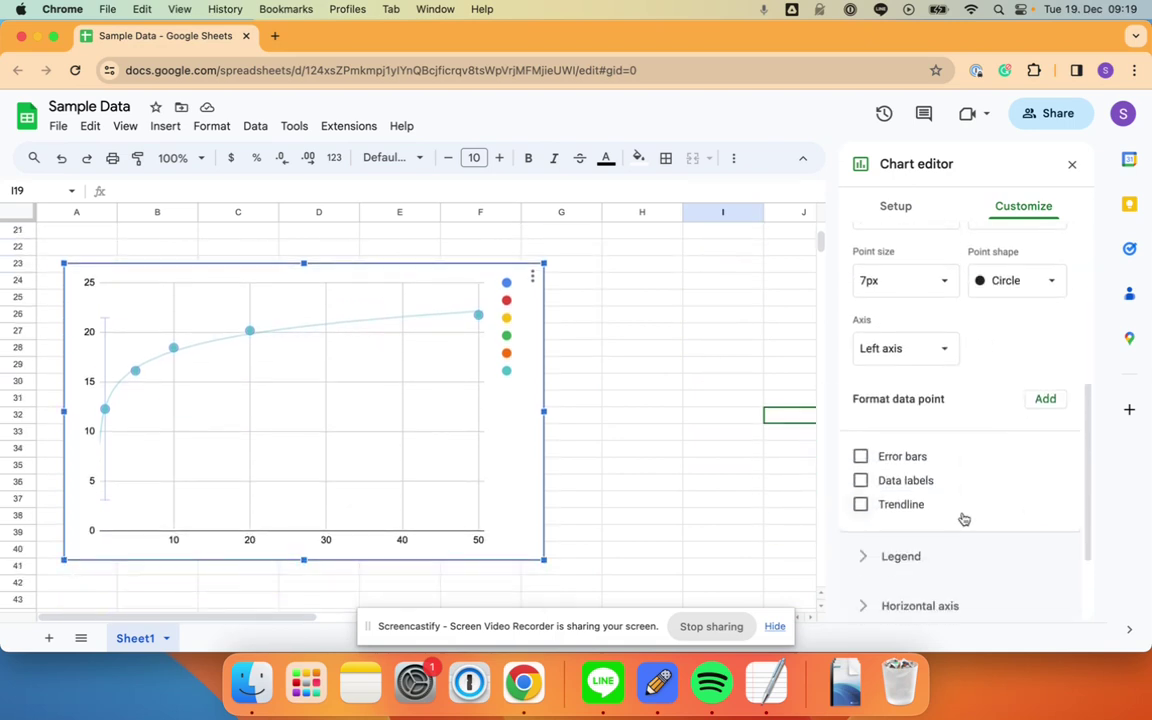
{"action": "left_click", "coordinate": [860, 480]}
{"action": "left_click", "coordinate": [861, 457]}
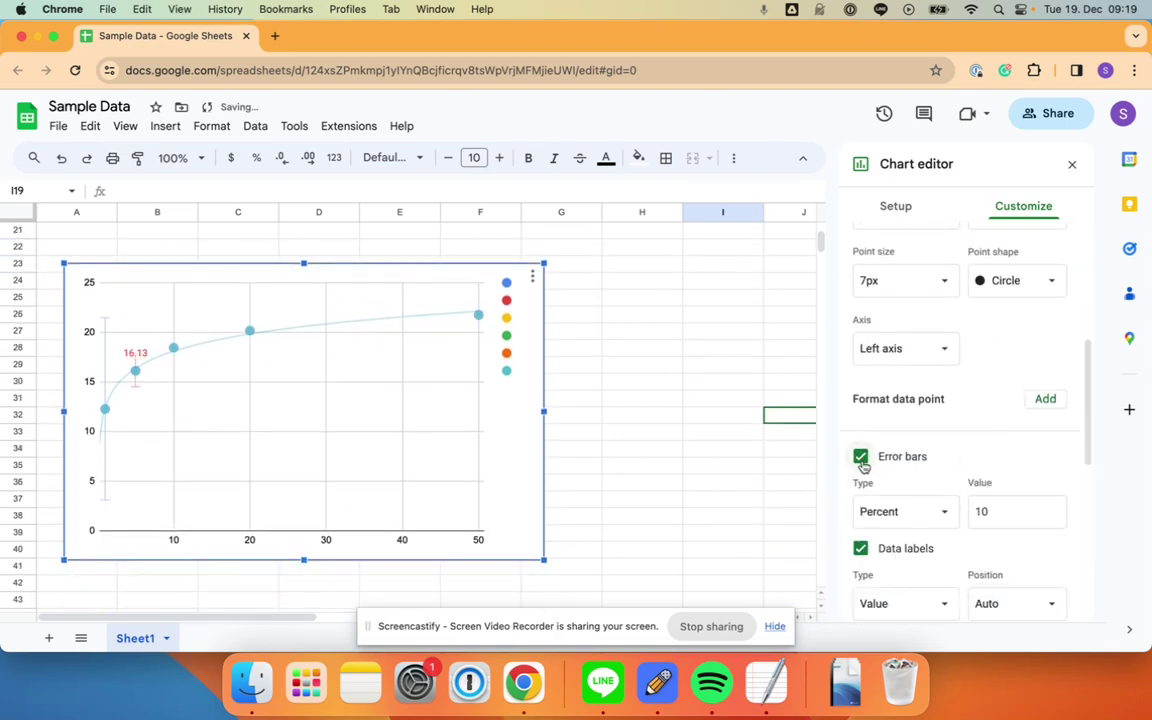
Set the error bars of Data series 2 to a value of 2.03 with the Constant type.
{"action": "double_click", "coordinate": [985, 510]}
{"action": "type", "text": "2.03"}
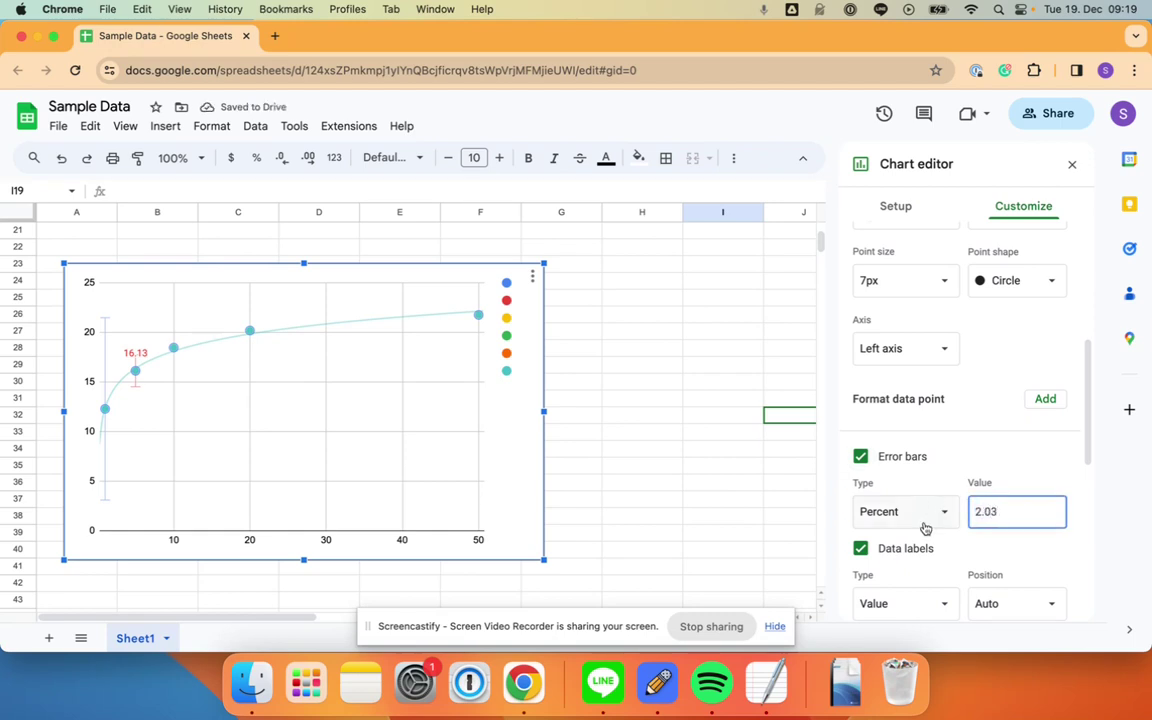
{"action": "left_click", "coordinate": [912, 510]}
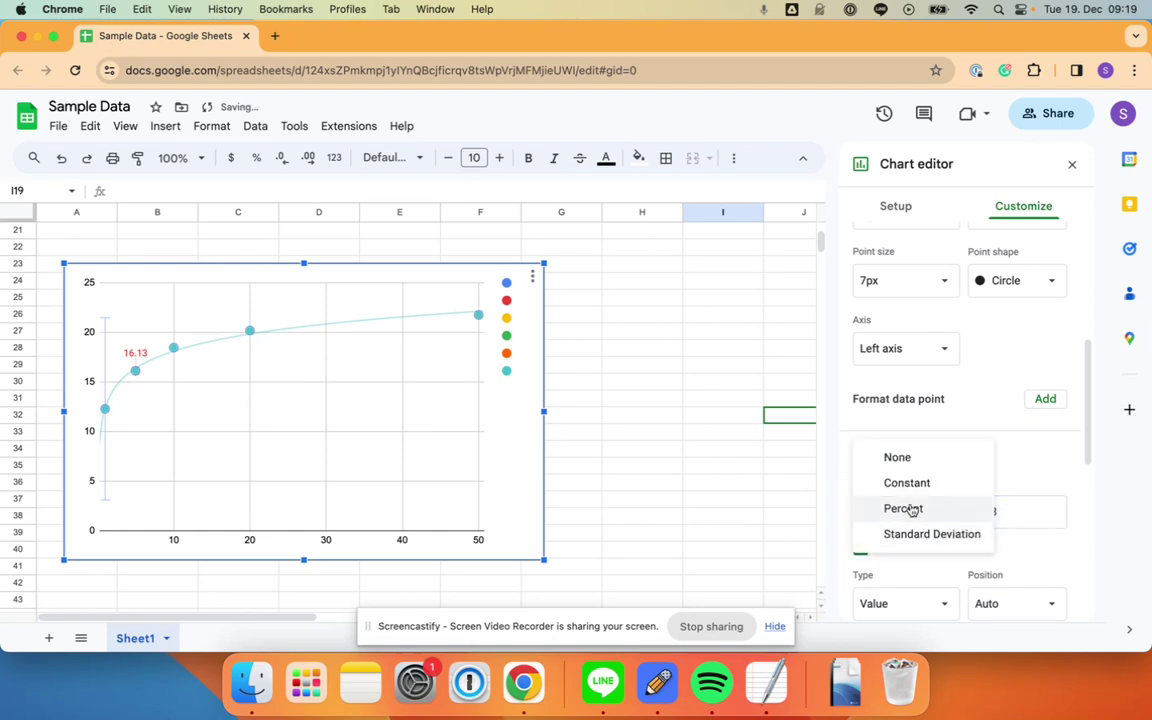
{"action": "left_click", "coordinate": [909, 490]}
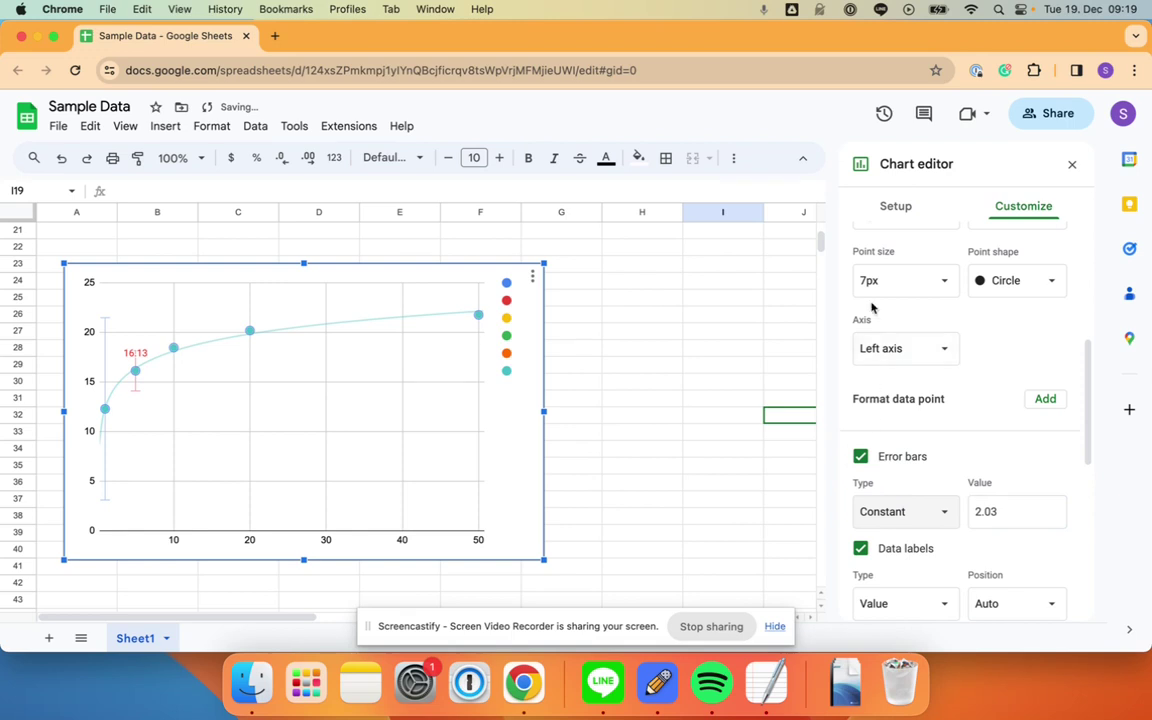
Reopen the series formatting and turn off the data labels for Data series 2.
{"action": "scroll", "coordinate": [871, 308], "scroll_direction": "up", "scroll_amount": 3}
{"action": "scroll", "coordinate": [925, 300], "scroll_direction": "up", "scroll_amount": 1}
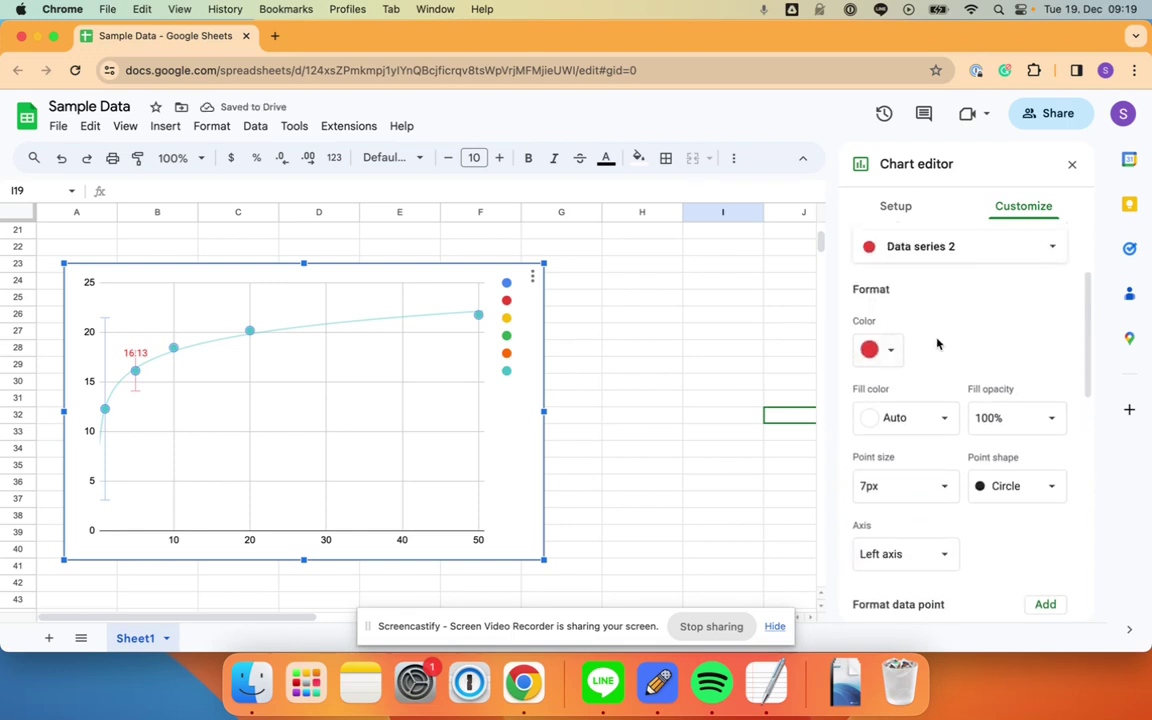
{"action": "left_click", "coordinate": [142, 360]}
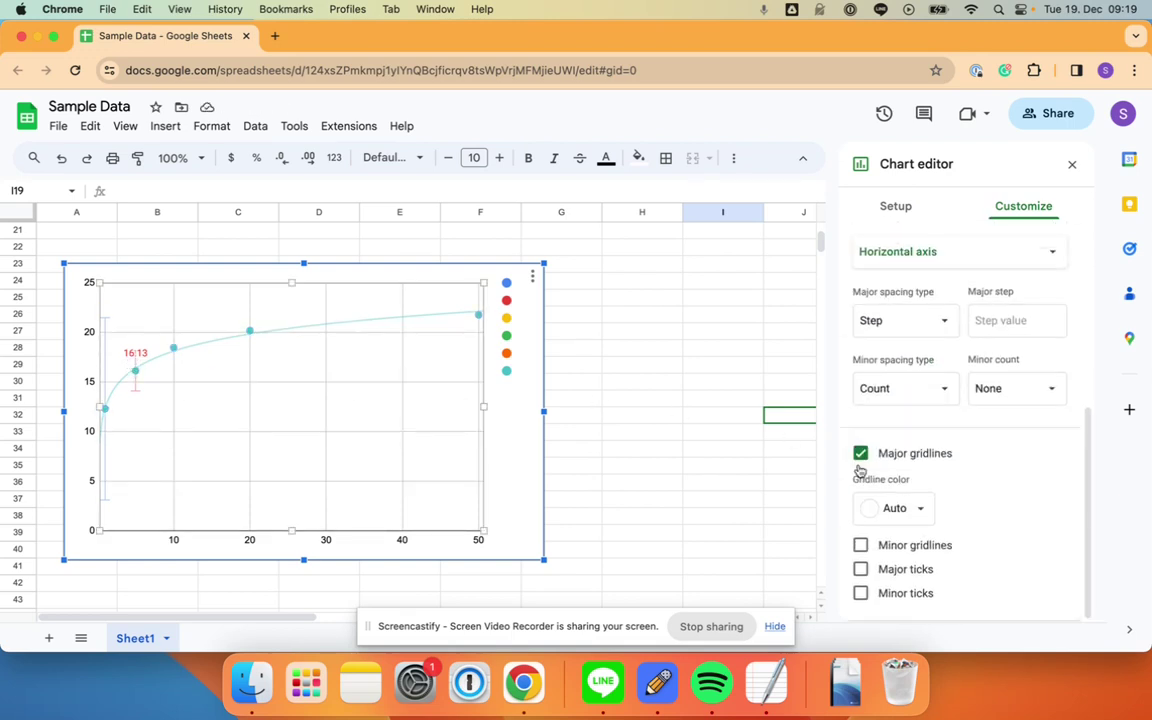
{"action": "scroll", "coordinate": [898, 395], "scroll_direction": "up", "scroll_amount": 8}
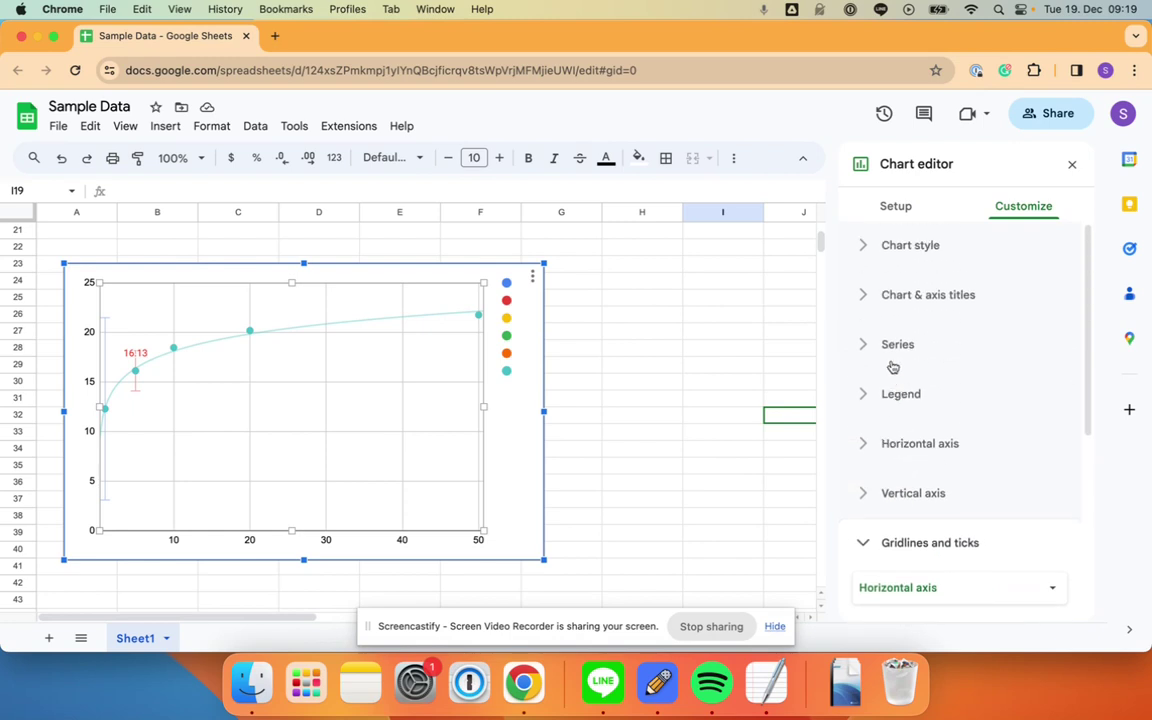
{"action": "left_click", "coordinate": [893, 350]}
{"action": "left_click", "coordinate": [893, 350]}
{"action": "left_click", "coordinate": [893, 350]}
{"action": "scroll", "coordinate": [892, 362], "scroll_direction": "down", "scroll_amount": 4}
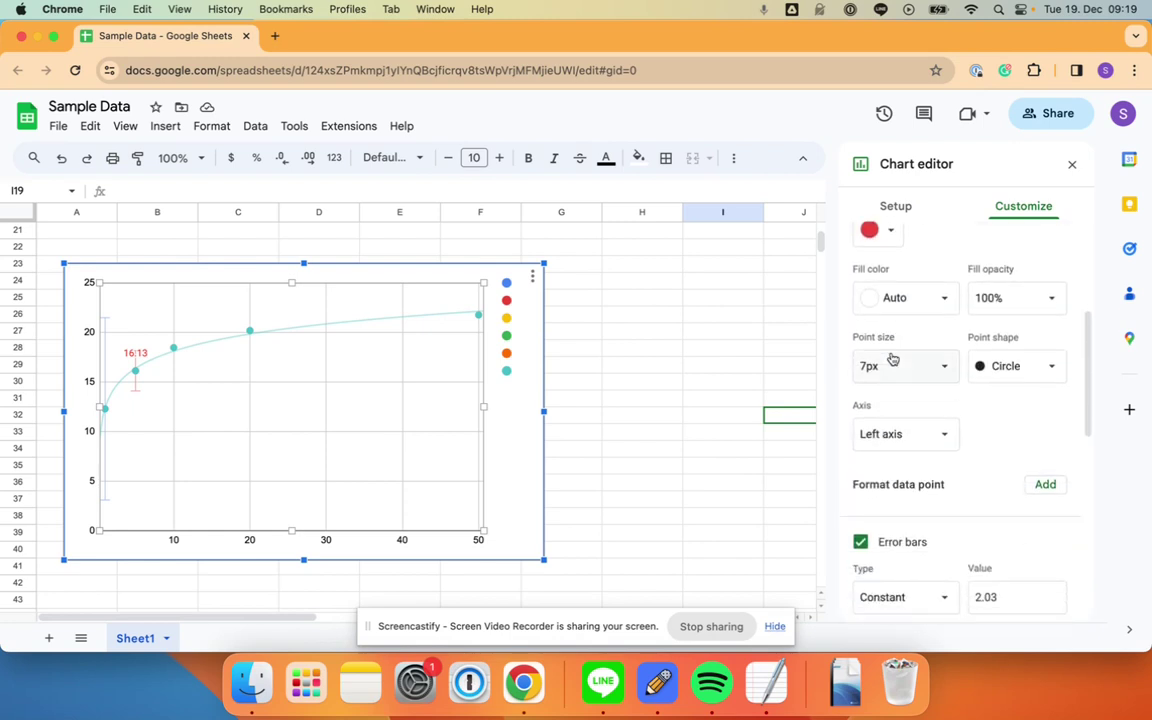
{"action": "scroll", "coordinate": [864, 480], "scroll_direction": "down", "scroll_amount": 1}
{"action": "left_click", "coordinate": [861, 465]}
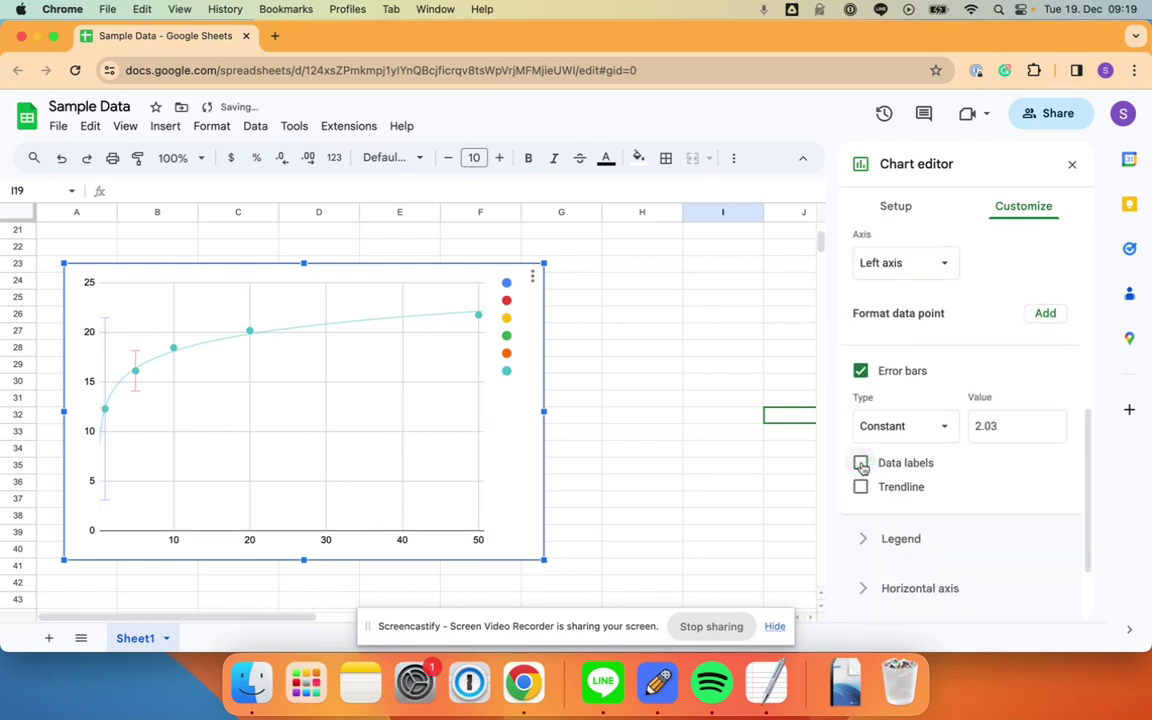
Switch the series formatting to Data series 3 and look up the standard deviation for the 10 mM concentration.
{"action": "scroll", "coordinate": [921, 401], "scroll_direction": "up", "scroll_amount": 5}
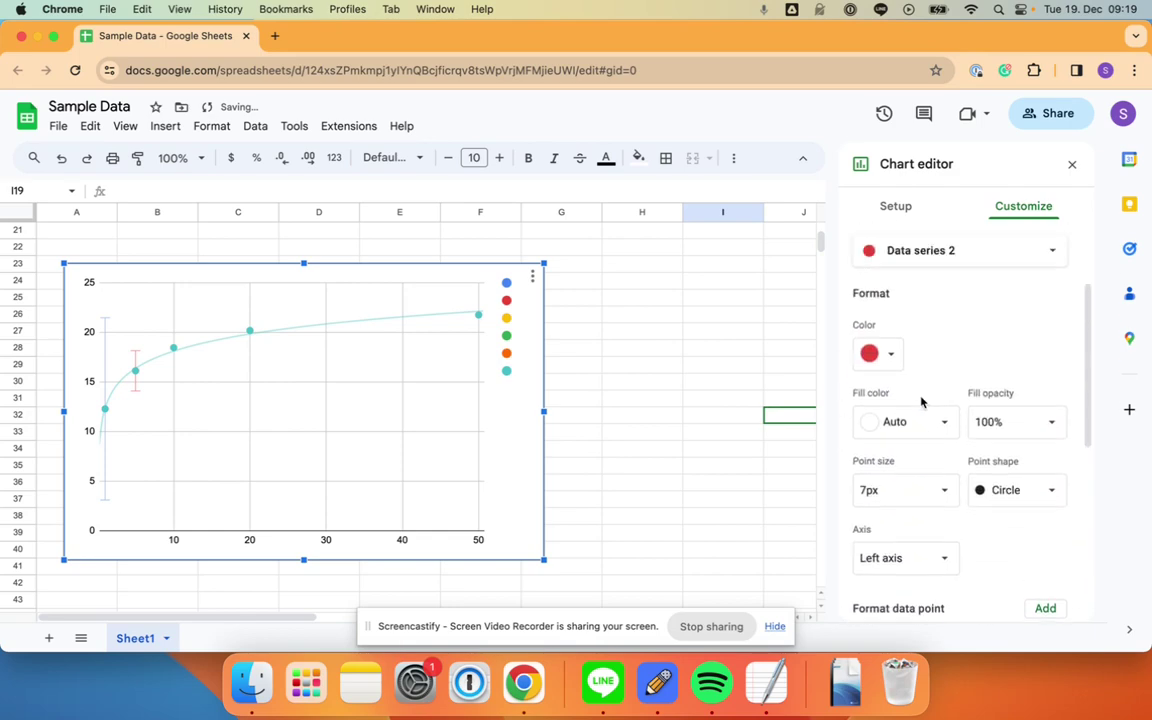
{"action": "left_click", "coordinate": [876, 272]}
{"action": "left_click", "coordinate": [899, 298]}
{"action": "scroll", "coordinate": [562, 459], "scroll_direction": "up", "scroll_amount": 5}
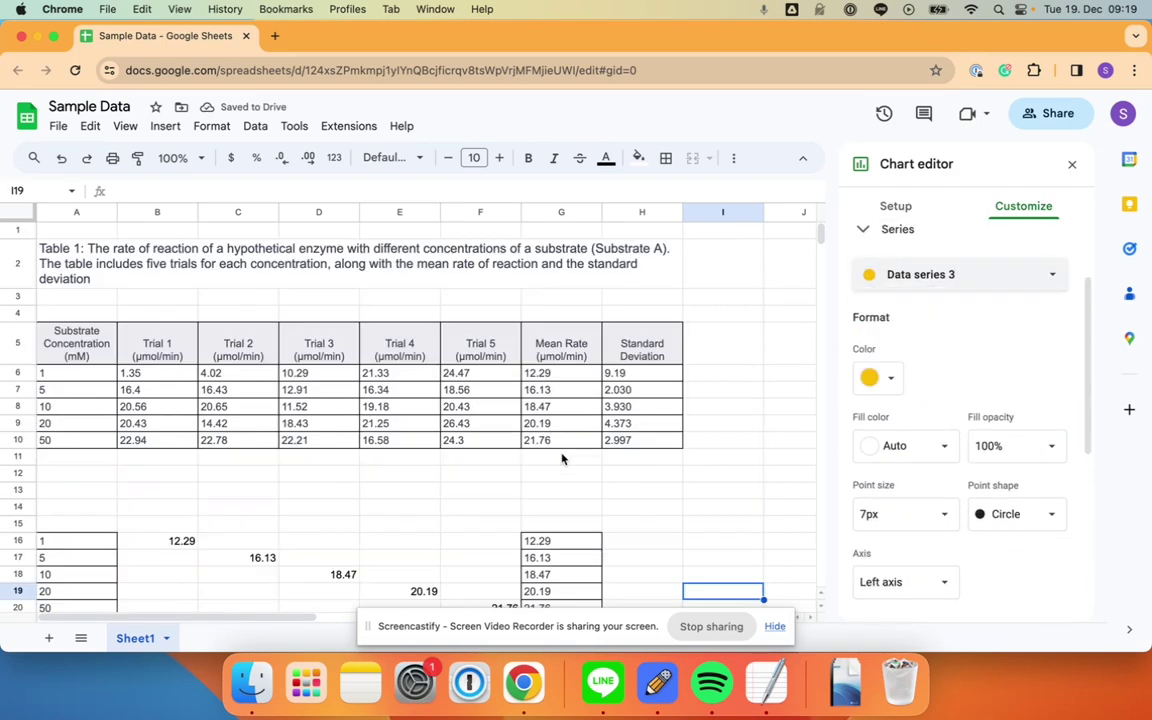
{"action": "scroll", "coordinate": [562, 459], "scroll_direction": "down", "scroll_amount": 2}
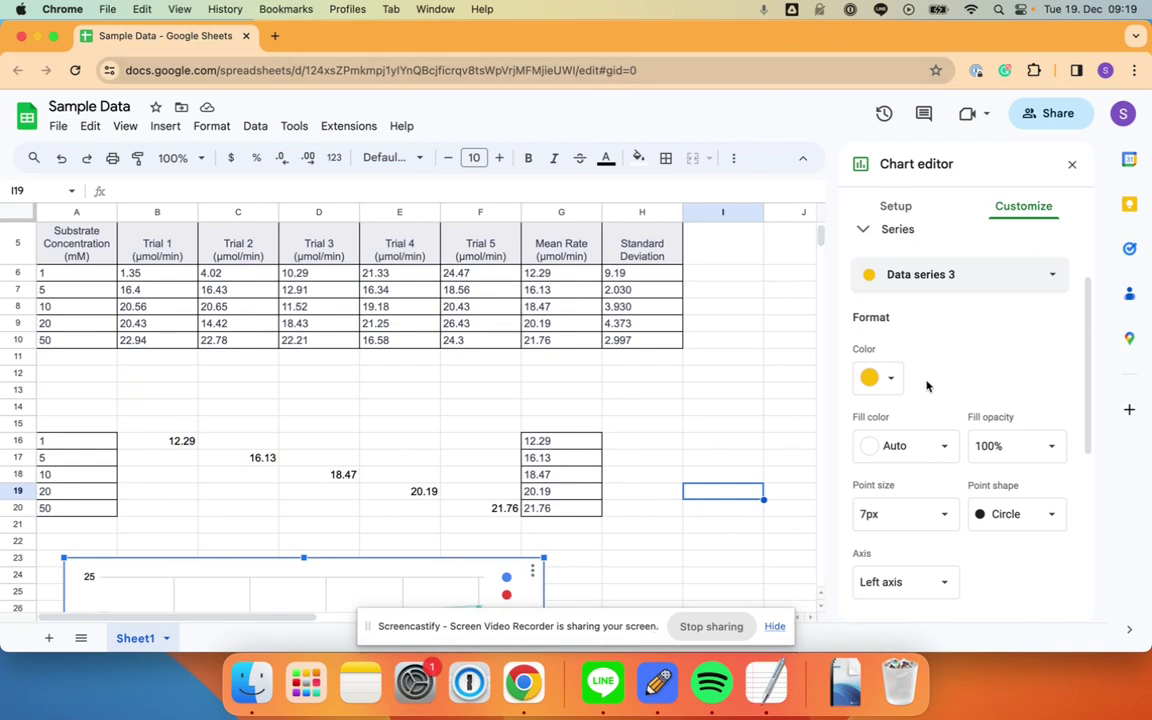
Turn on error bars for Data series 3 with the Constant type and a value of 3.93.
{"action": "scroll", "coordinate": [927, 386], "scroll_direction": "down", "scroll_amount": 8}
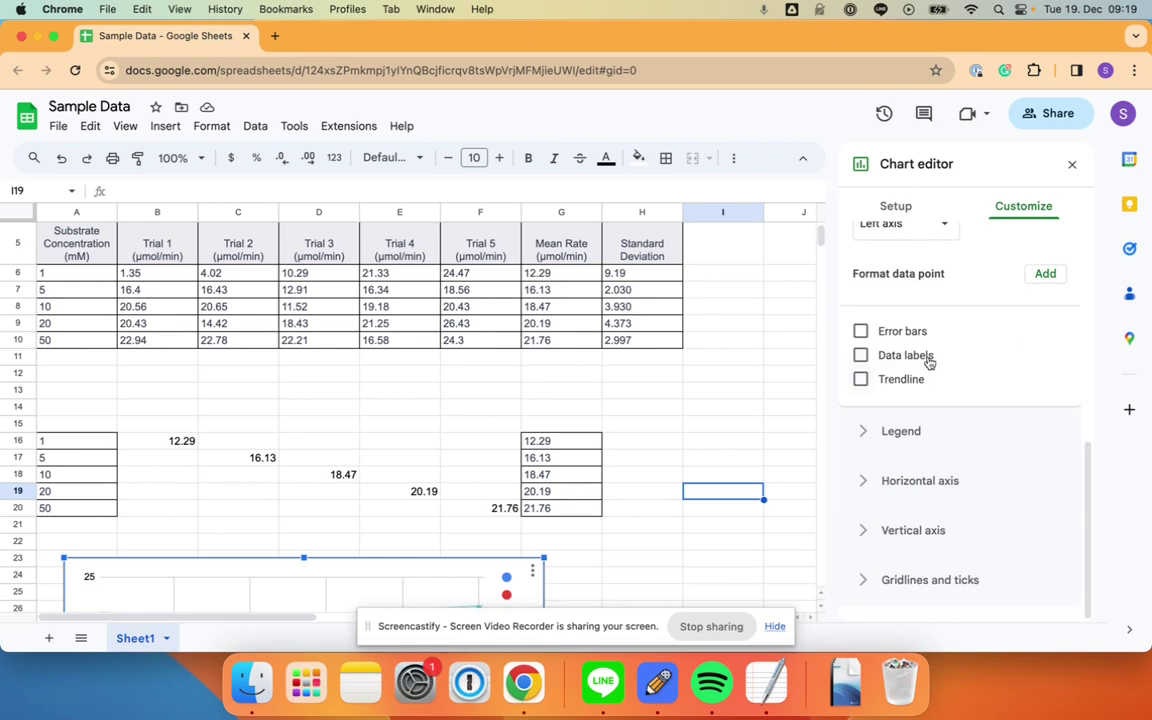
{"action": "left_click", "coordinate": [861, 333]}
{"action": "left_click", "coordinate": [900, 390]}
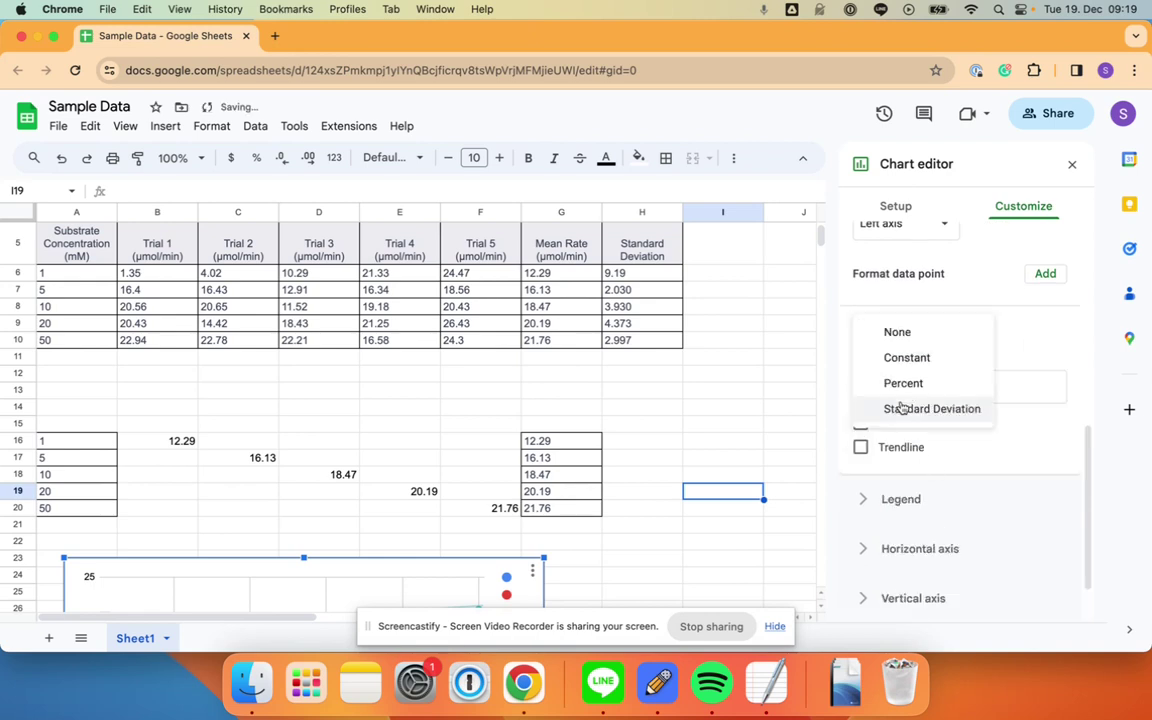
{"action": "left_click", "coordinate": [864, 360]}
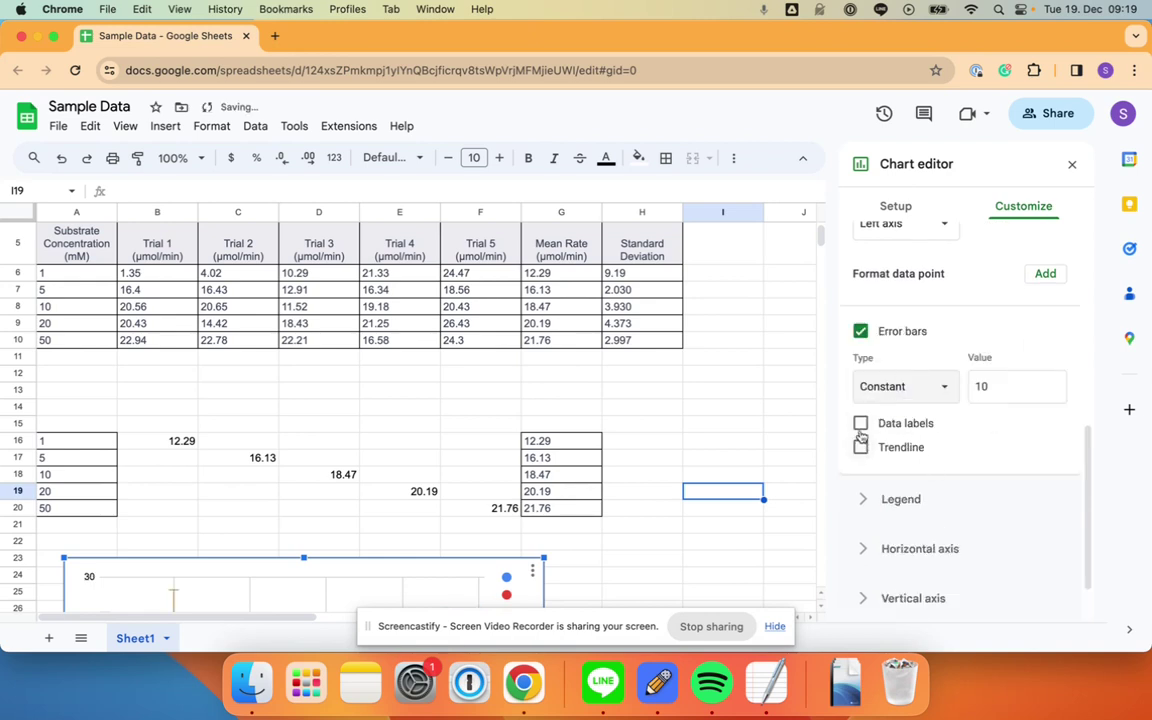
{"action": "double_click", "coordinate": [985, 388]}
{"action": "type", "text": "3.93"}
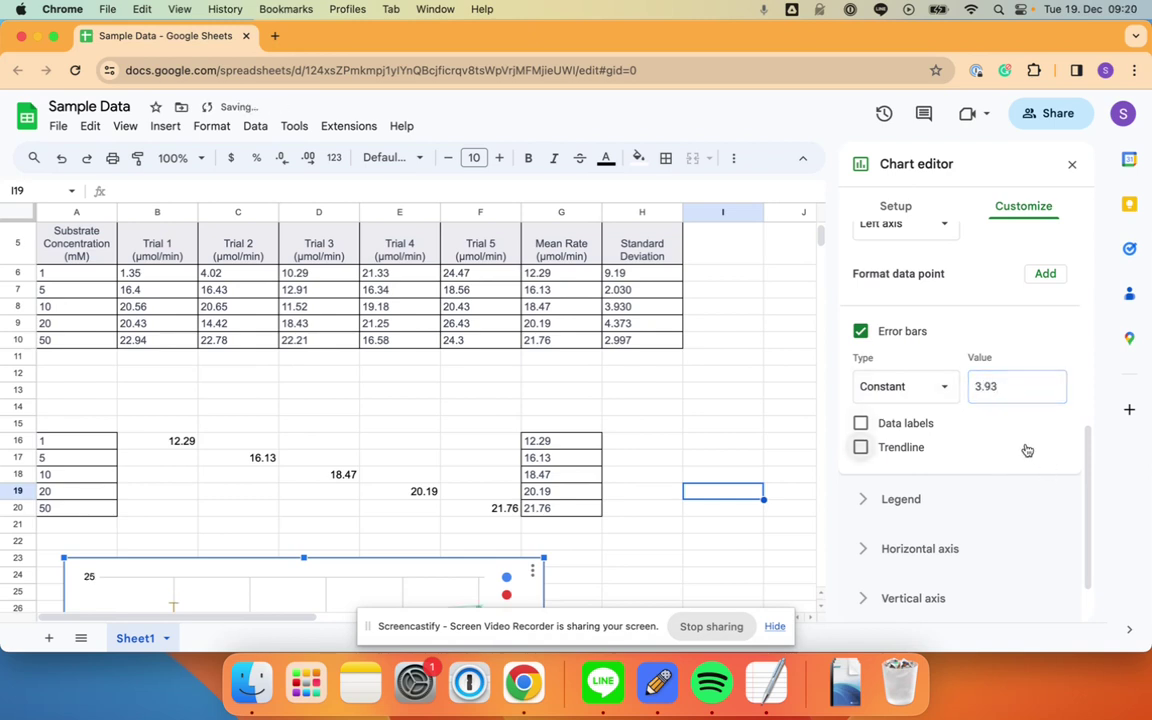
Switch the series formatting to Data series 4 and turn on its error bars.
{"action": "scroll", "coordinate": [1017, 455], "scroll_direction": "up", "scroll_amount": 5}
{"action": "left_click", "coordinate": [915, 274]}
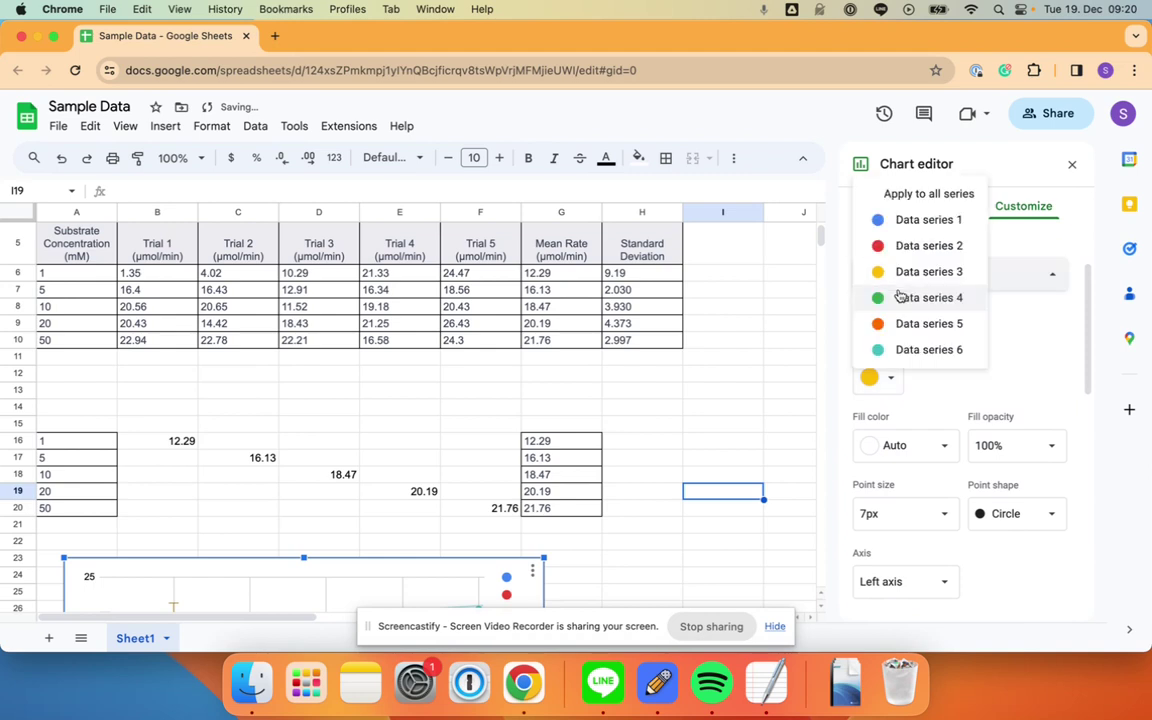
{"action": "left_click", "coordinate": [905, 296]}
{"action": "scroll", "coordinate": [902, 313], "scroll_direction": "down", "scroll_amount": 2}
{"action": "scroll", "coordinate": [902, 313], "scroll_direction": "down", "scroll_amount": 5}
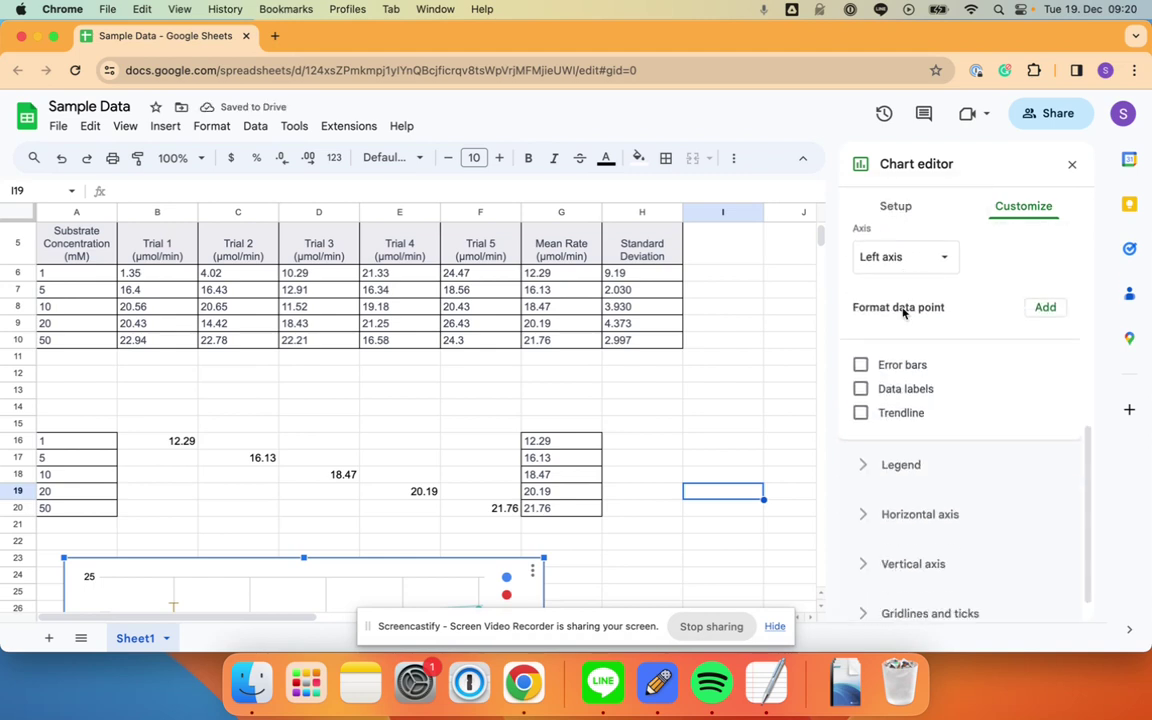
{"action": "left_click", "coordinate": [861, 331]}
Set the error bars of Data series 4 to the Constant type with a value of 4.37.
{"action": "left_click", "coordinate": [889, 388]}
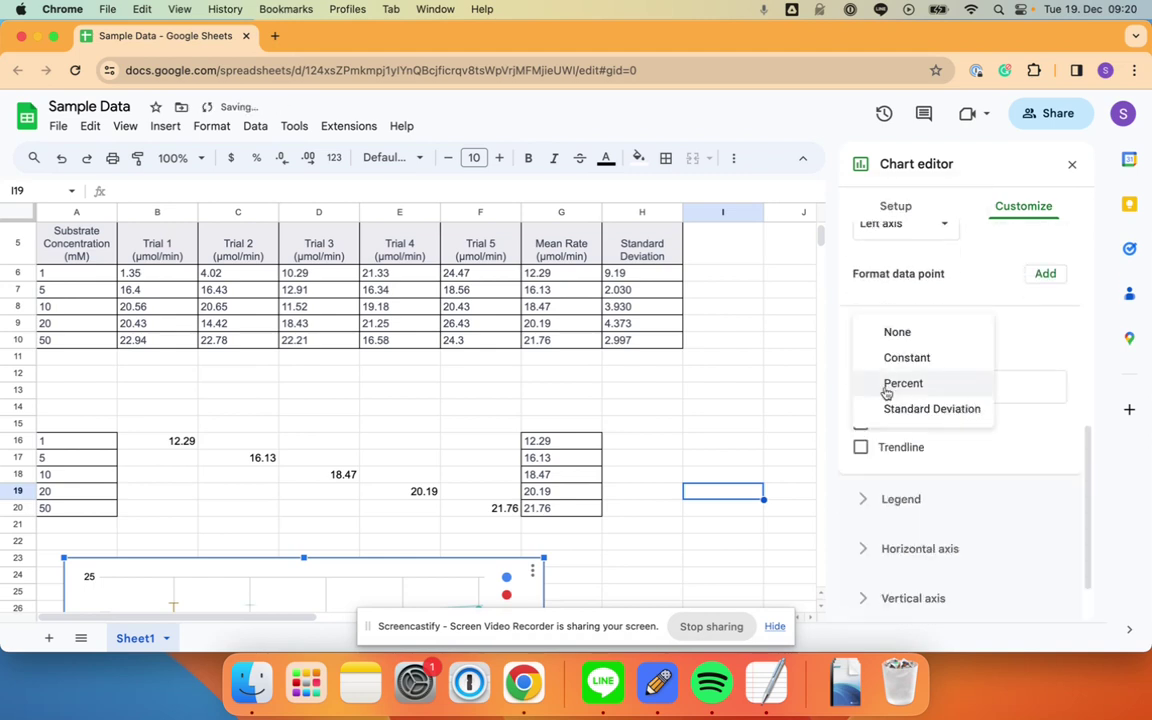
{"action": "left_click", "coordinate": [893, 360]}
{"action": "left_click", "coordinate": [1024, 393]}
{"action": "double_click", "coordinate": [1024, 393]}
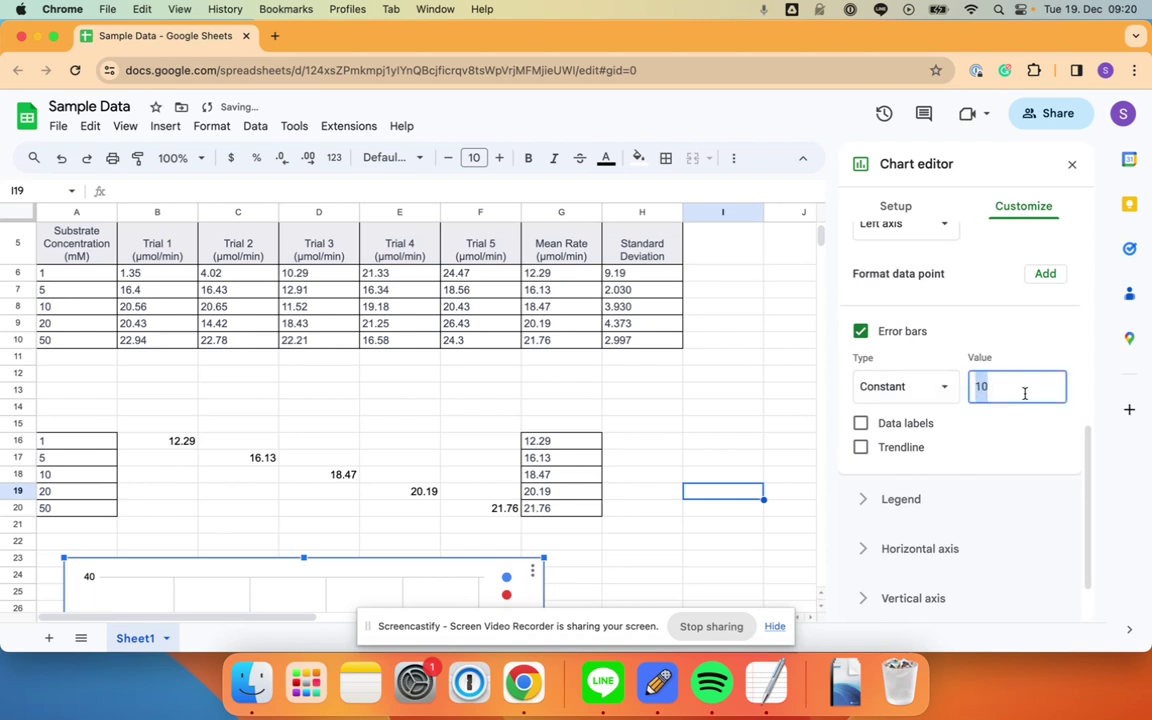
{"action": "type", "text": "4.3"}
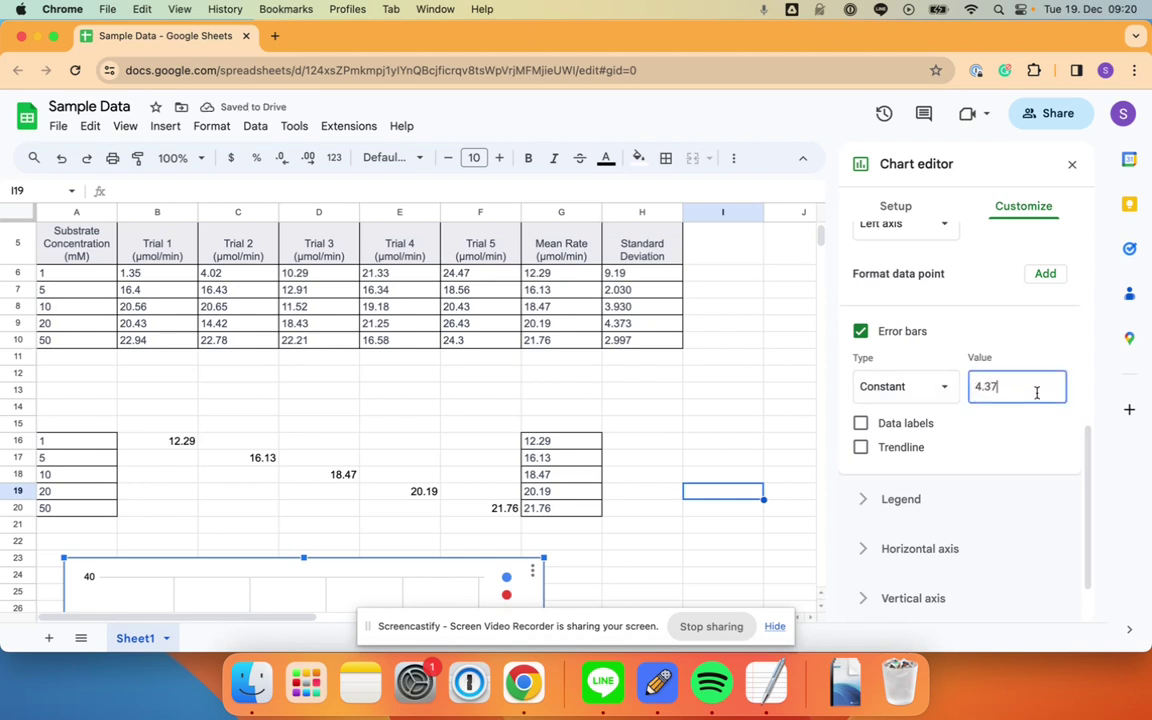
{"action": "type", "text": "7"}
Switch the series formatting to Data series 5 and turn on its error bars.
{"action": "scroll", "coordinate": [870, 338], "scroll_direction": "up", "scroll_amount": 5}
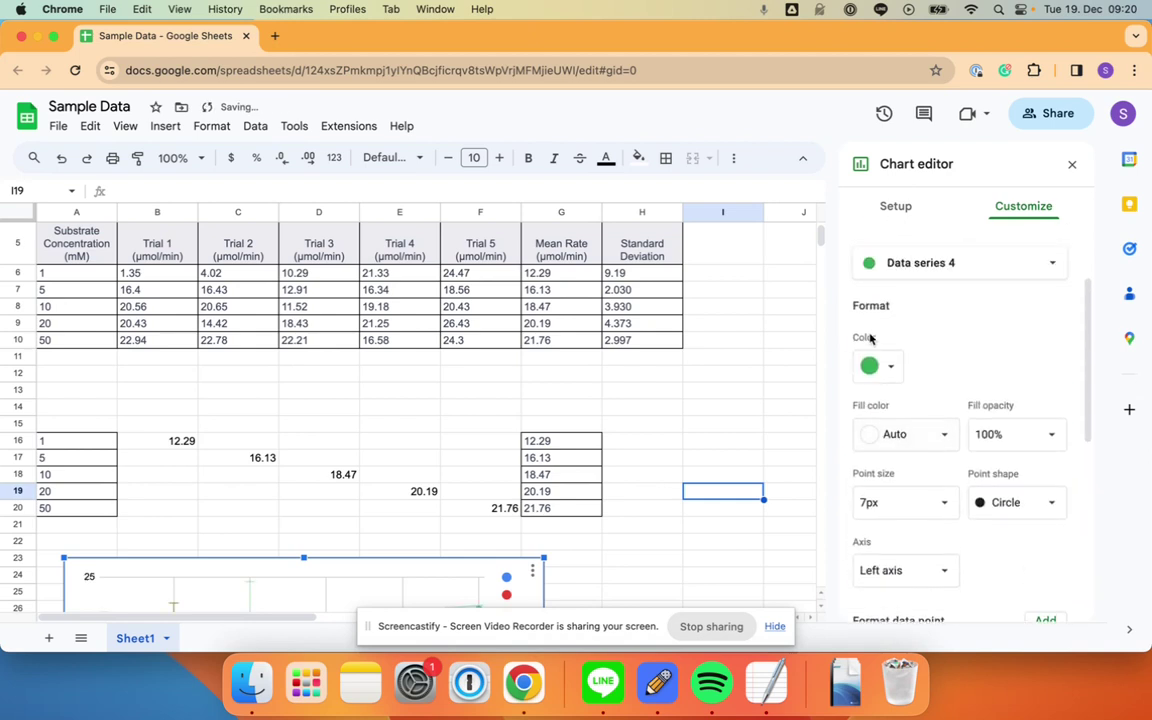
{"action": "left_click", "coordinate": [890, 264]}
{"action": "left_click", "coordinate": [895, 286]}
{"action": "scroll", "coordinate": [943, 447], "scroll_direction": "down", "scroll_amount": 5}
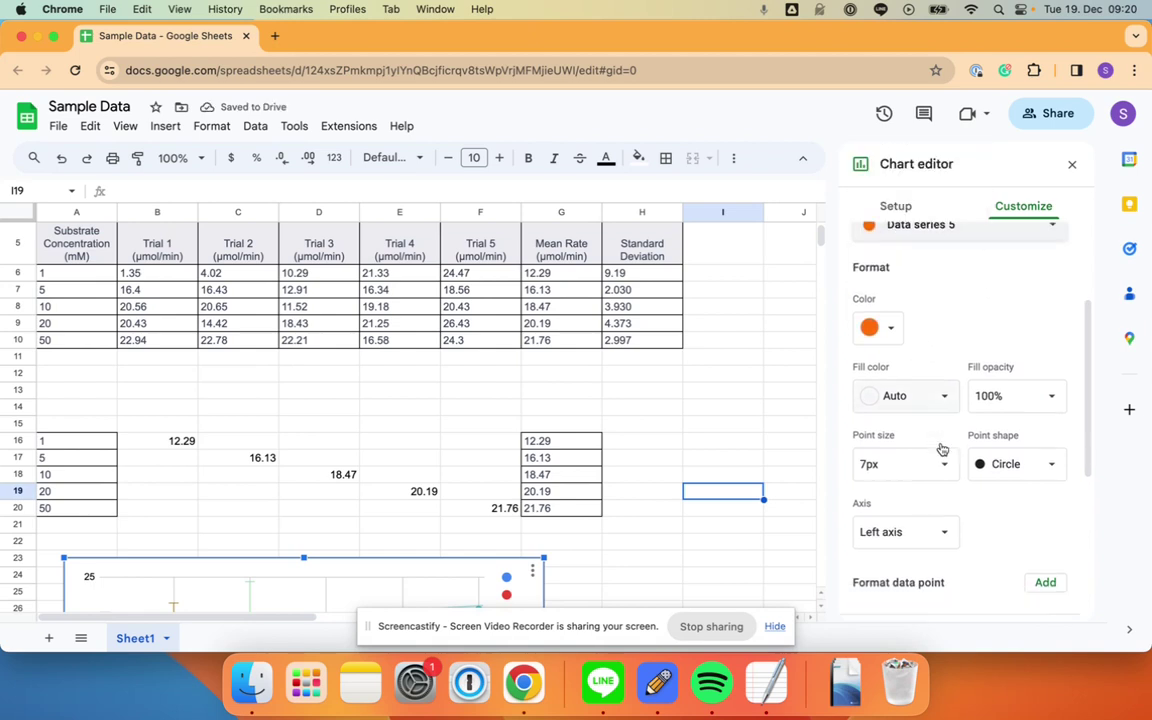
{"action": "scroll", "coordinate": [900, 297], "scroll_direction": "down", "scroll_amount": 2}
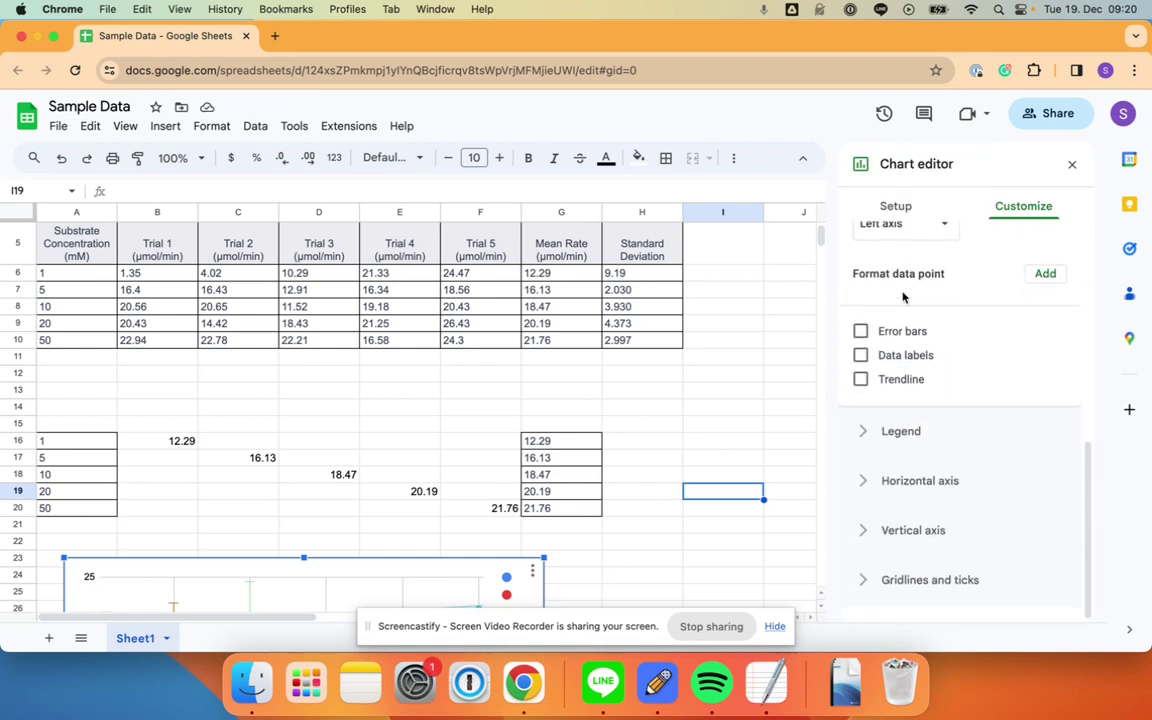
{"action": "scroll", "coordinate": [898, 281], "scroll_direction": "up", "scroll_amount": 2}
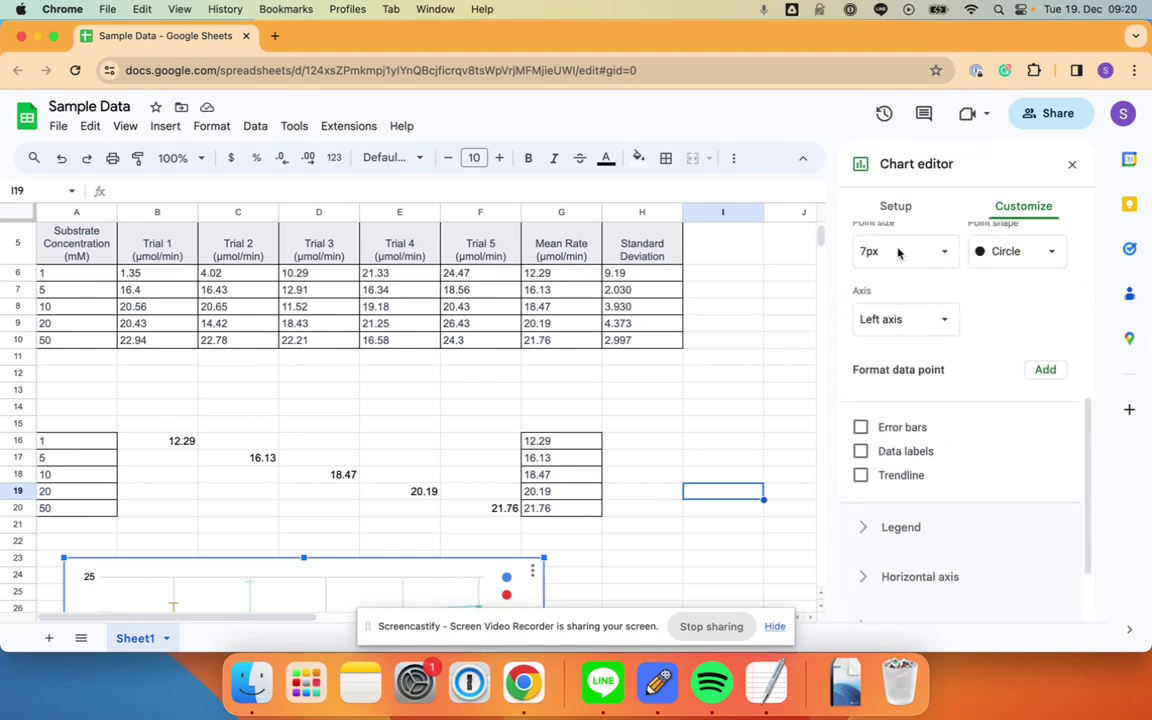
{"action": "left_click", "coordinate": [860, 427]}
Set the error bars of Data series 5 to the Constant type with a value of 2.997 and leave the chart editor.
{"action": "left_click", "coordinate": [890, 482]}
{"action": "left_click", "coordinate": [907, 455]}
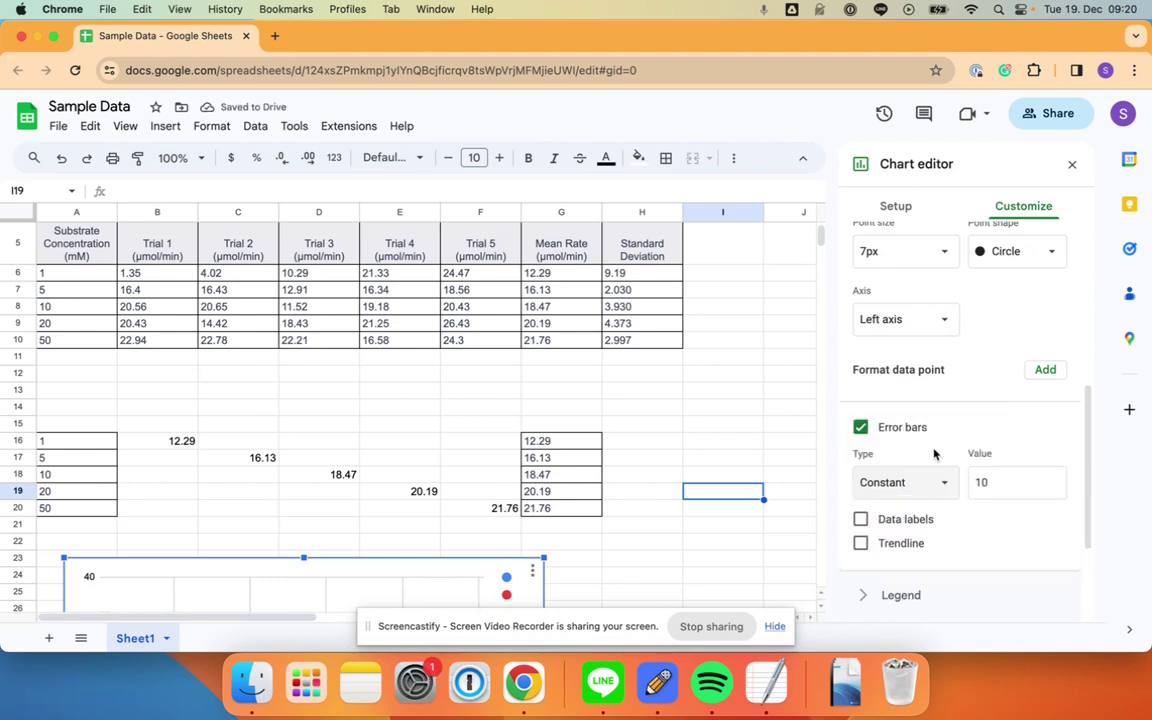
{"action": "double_click", "coordinate": [984, 481]}
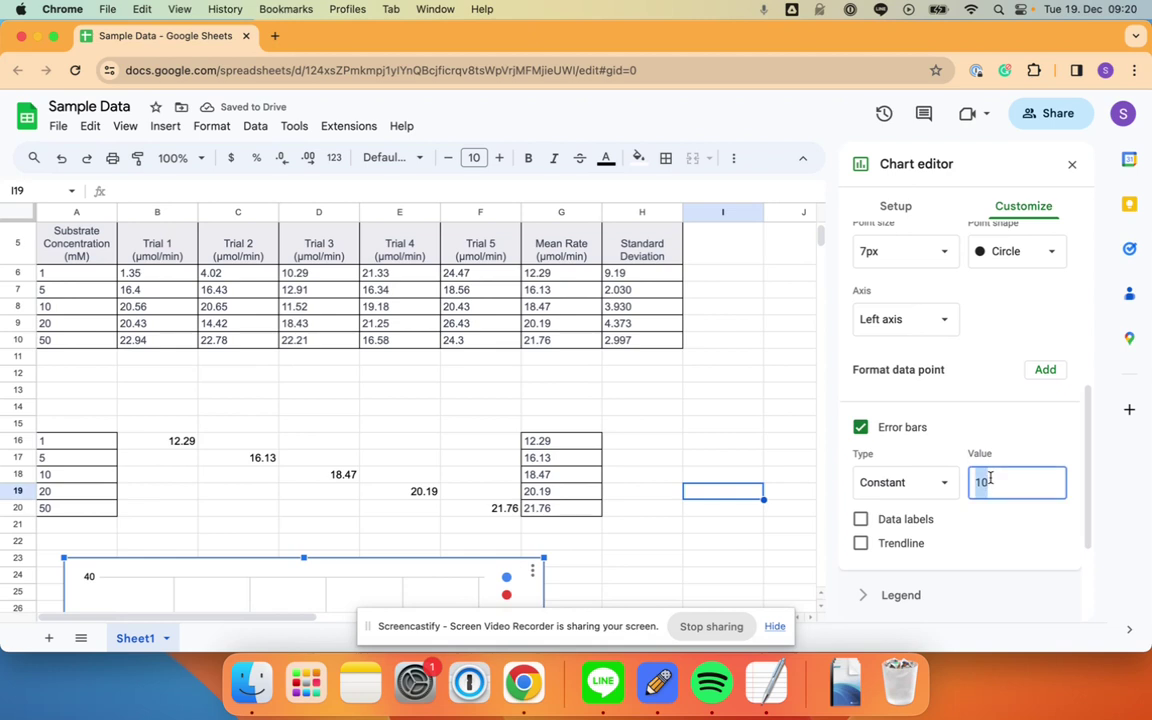
{"action": "type", "text": "2.99"}
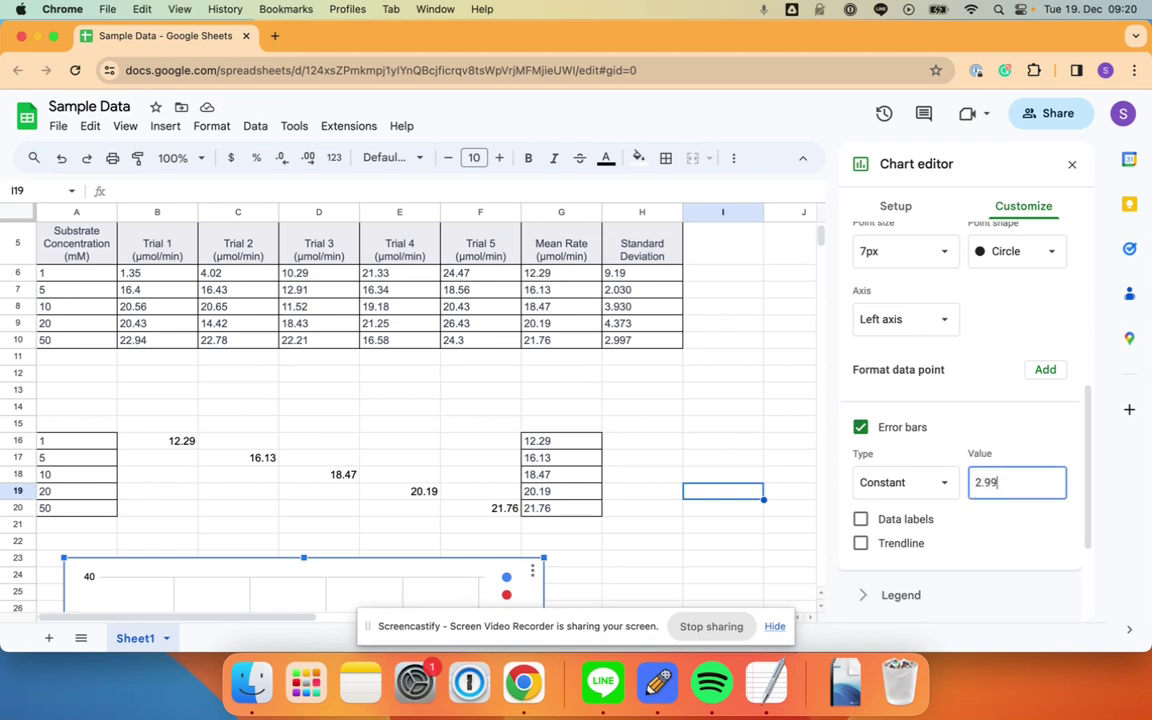
{"action": "type", "text": "7"}
{"action": "left_click", "coordinate": [728, 382]}
Open the formatting of the 5 mM point's error bar and recolor Data series 2 in the standard teal.
{"action": "scroll", "coordinate": [364, 541], "scroll_direction": "down", "scroll_amount": 5}
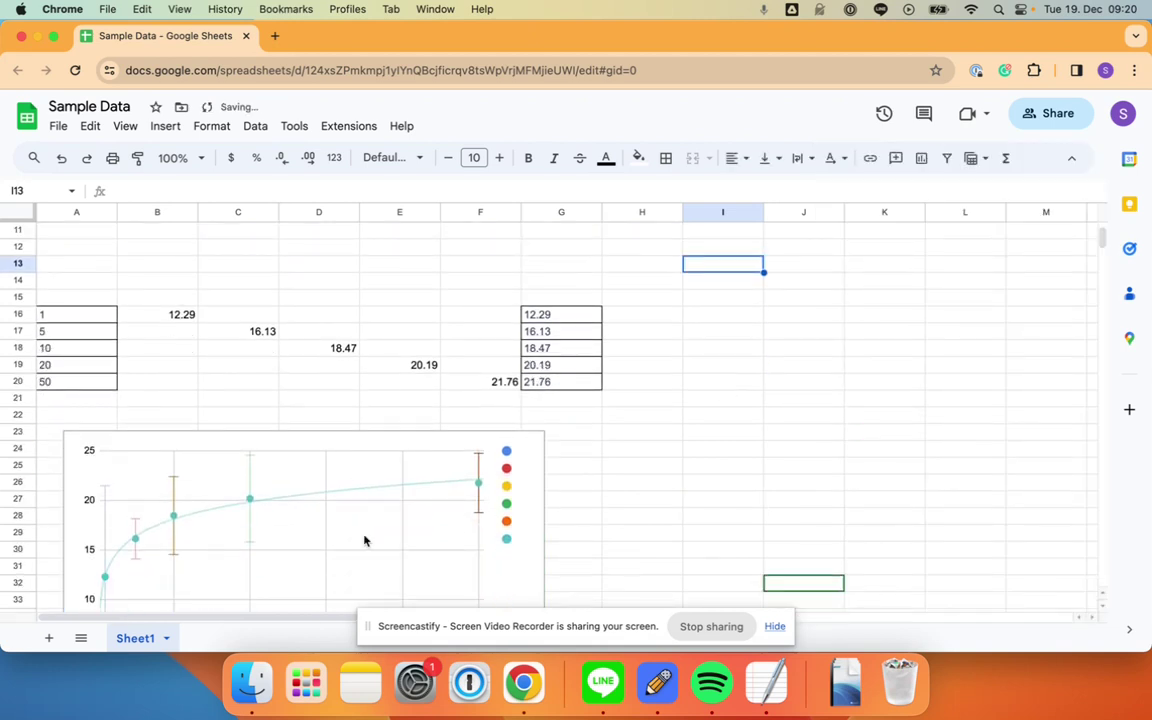
{"action": "scroll", "coordinate": [330, 515], "scroll_direction": "down", "scroll_amount": 1}
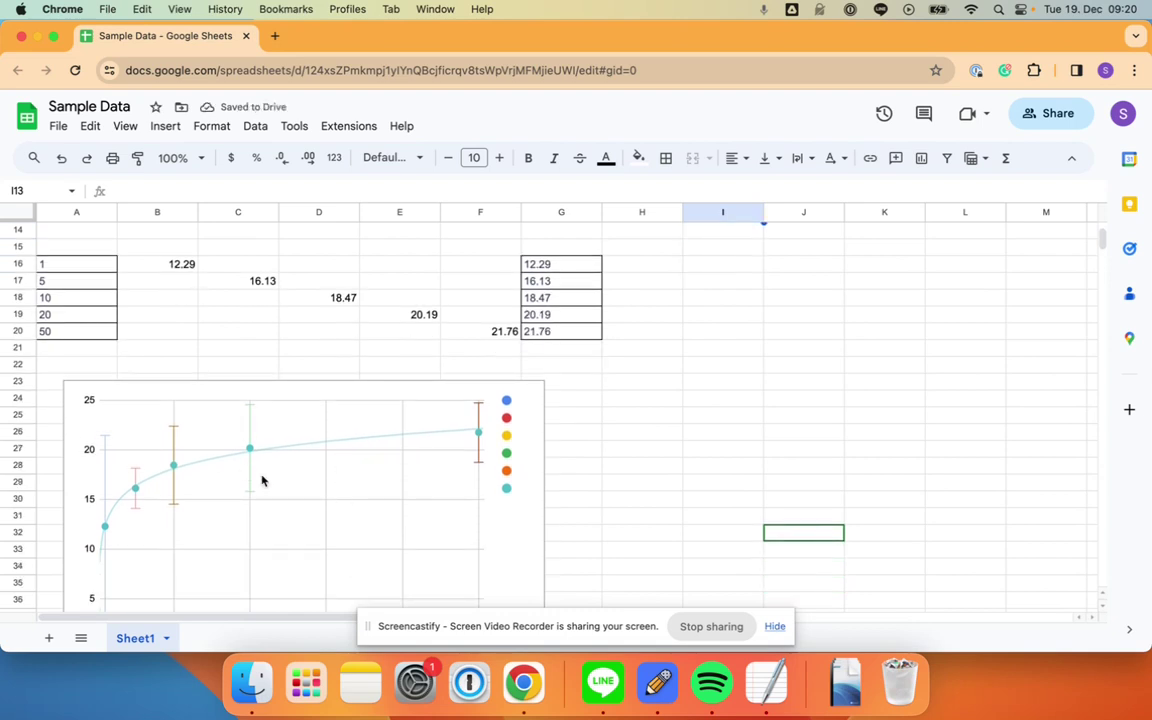
{"action": "scroll", "coordinate": [250, 408], "scroll_direction": "down", "scroll_amount": 1}
{"action": "left_click", "coordinate": [250, 408]}
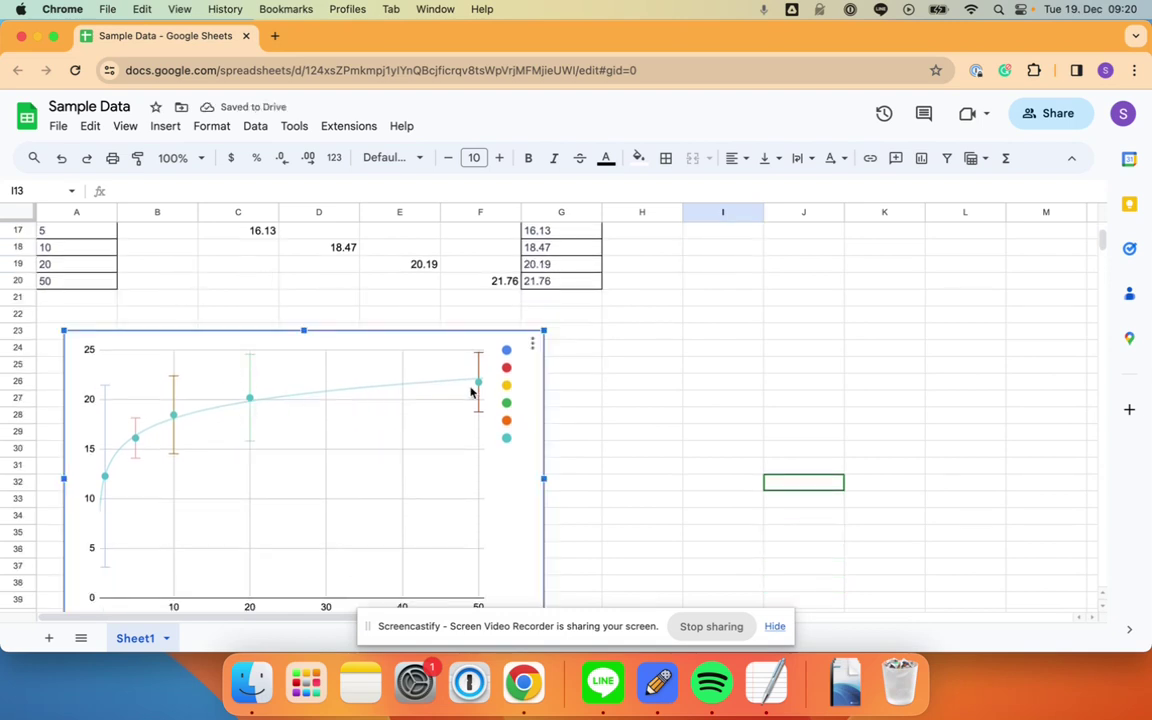
{"action": "double_click", "coordinate": [137, 430]}
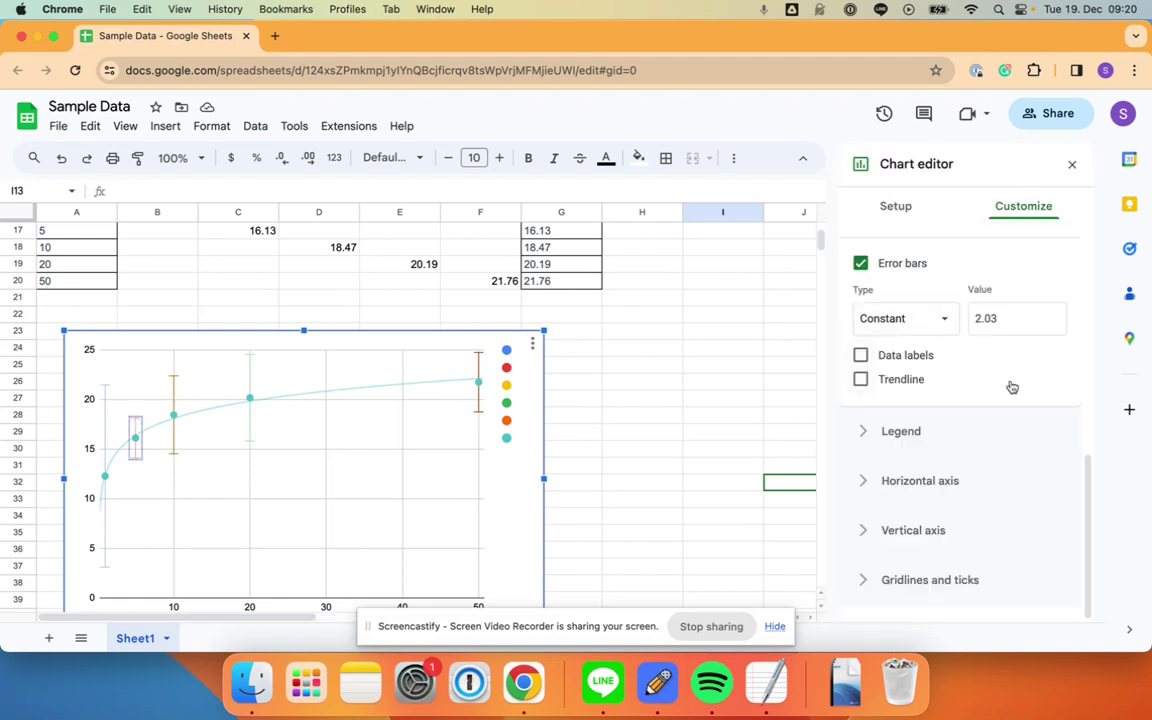
{"action": "scroll", "coordinate": [1008, 386], "scroll_direction": "up", "scroll_amount": 3}
{"action": "scroll", "coordinate": [1012, 387], "scroll_direction": "up", "scroll_amount": 3}
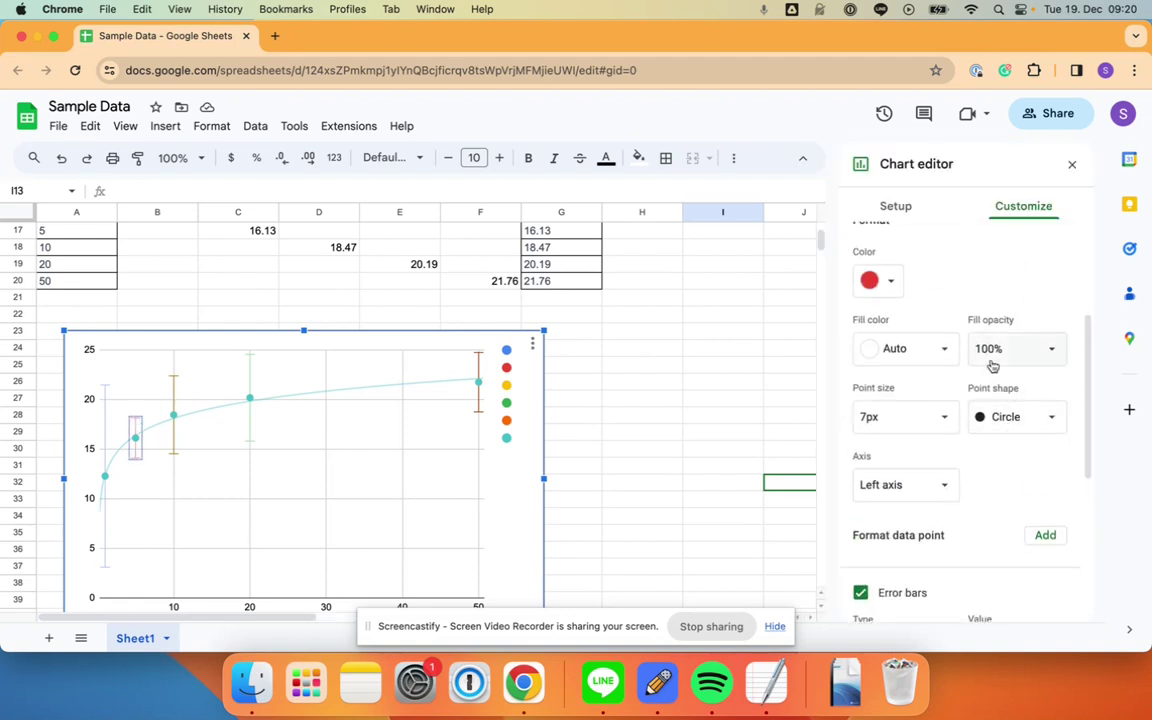
{"action": "scroll", "coordinate": [992, 365], "scroll_direction": "up", "scroll_amount": 3}
{"action": "left_click", "coordinate": [876, 407]}
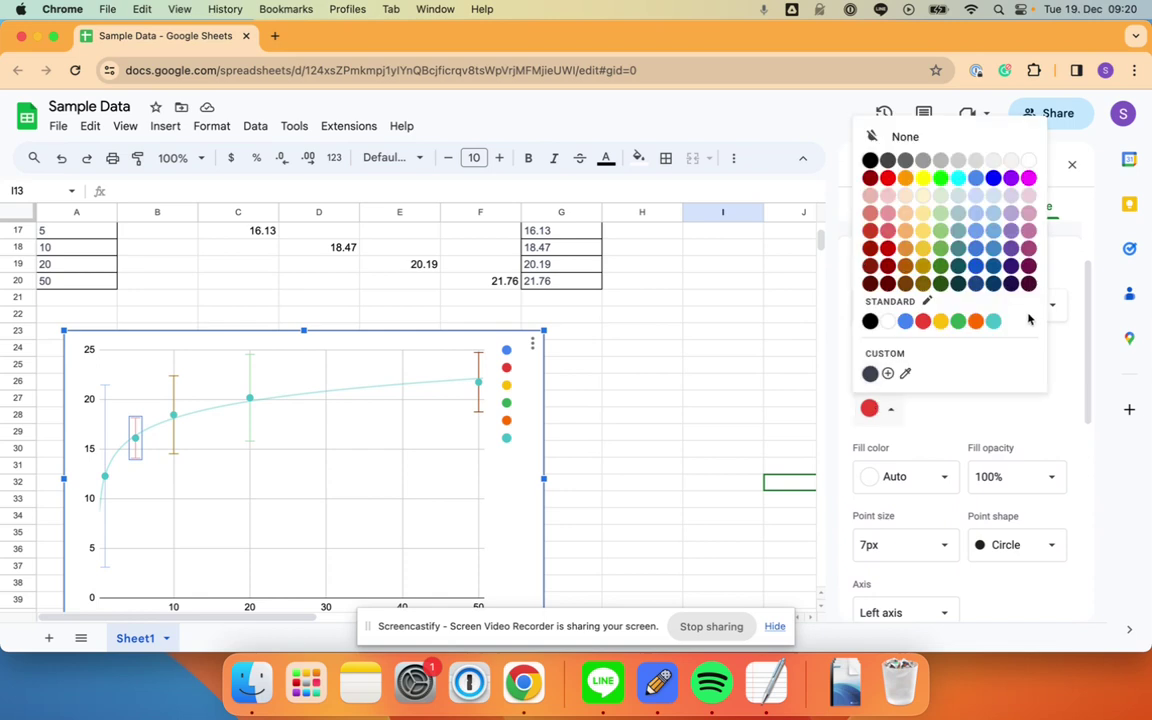
{"action": "left_click", "coordinate": [993, 321]}
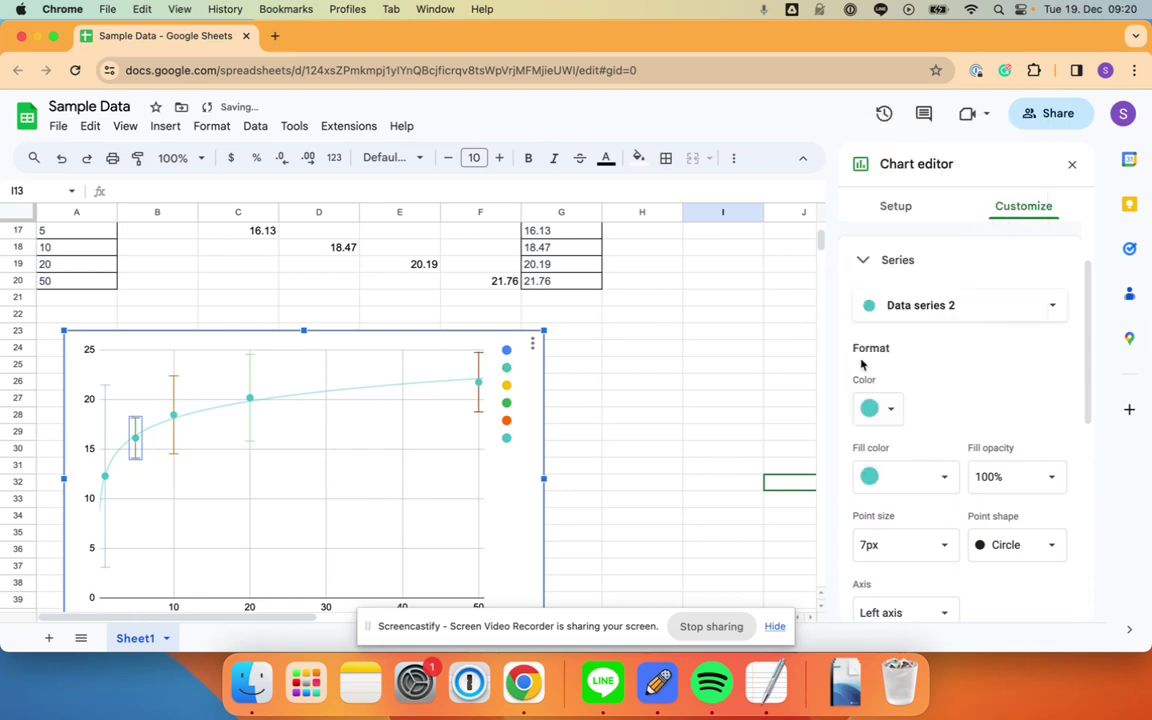
{"action": "left_click", "coordinate": [158, 498]}
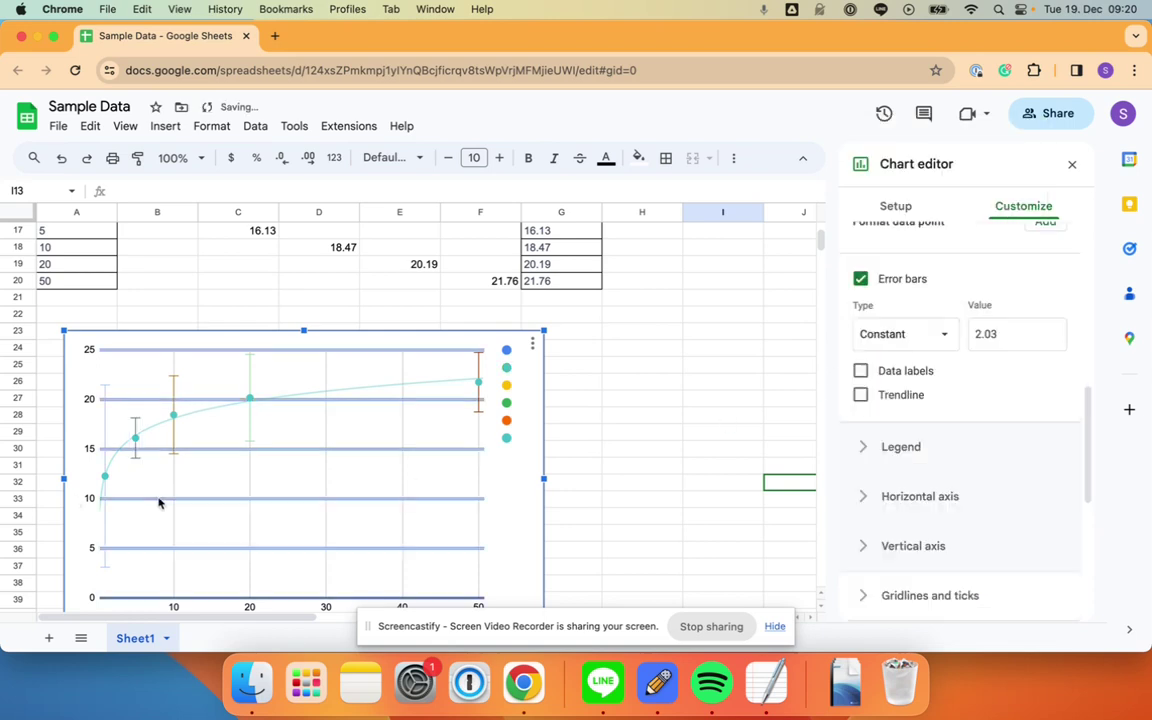
Recolor Data series 2, the 5 mM error bar, with the custom dark gray color.
{"action": "left_click", "coordinate": [130, 428]}
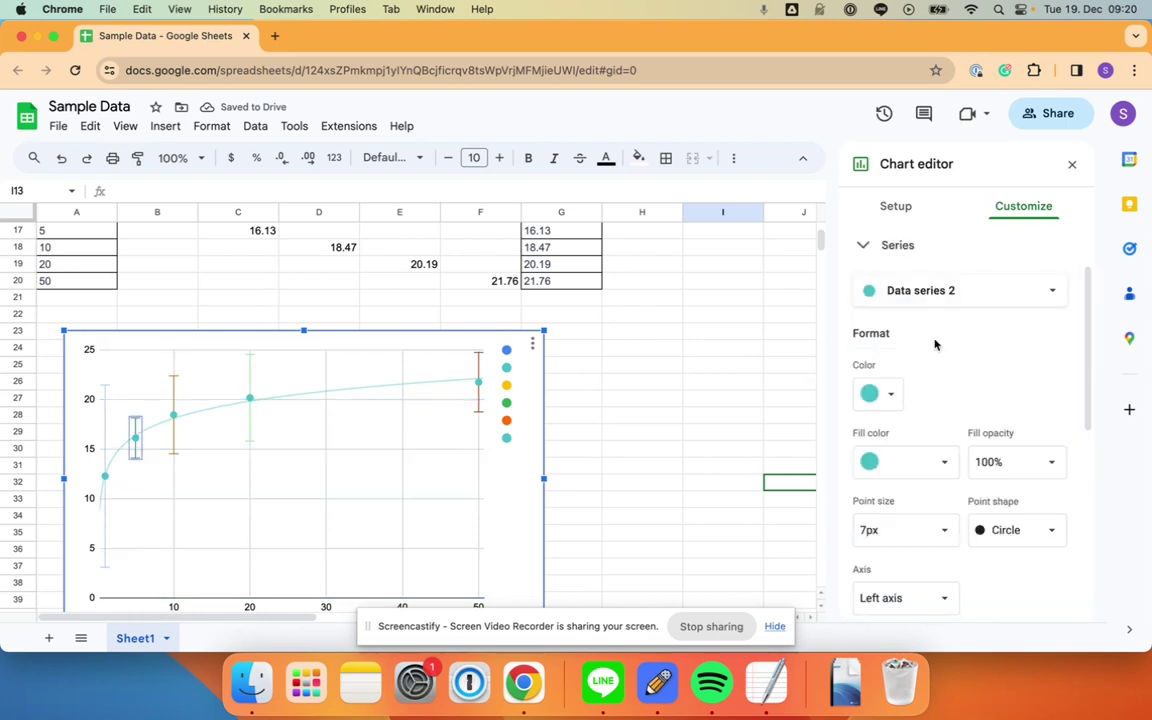
{"action": "left_click", "coordinate": [890, 397]}
{"action": "left_click", "coordinate": [870, 358]}
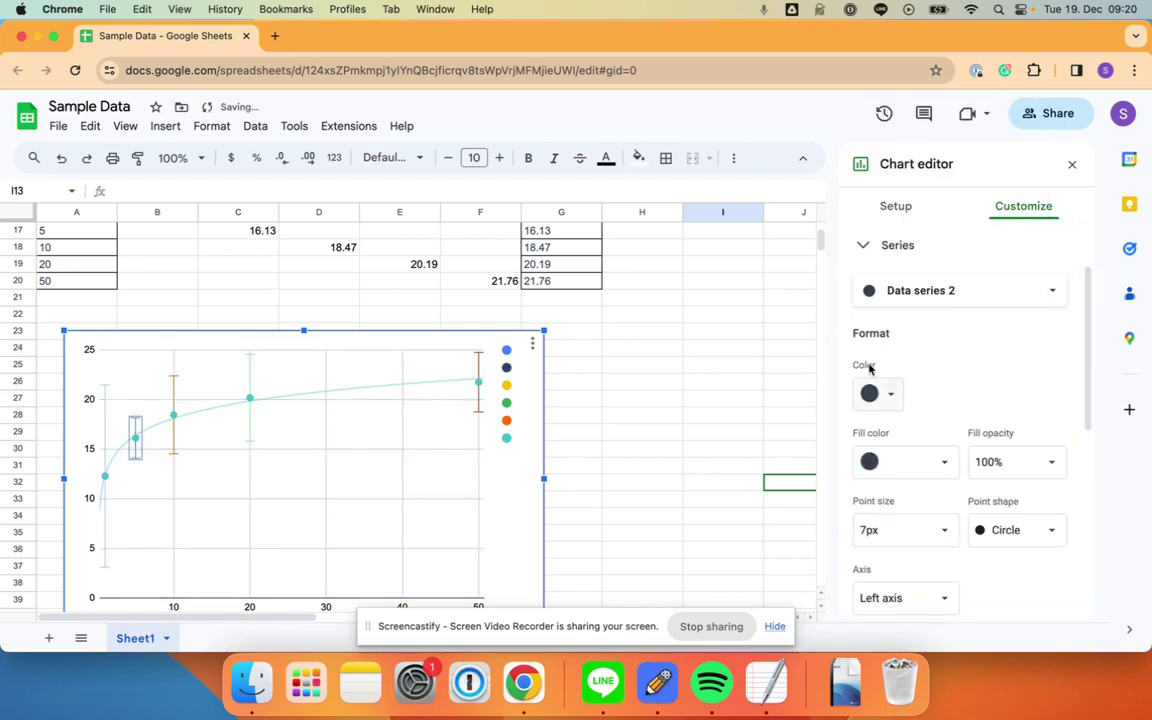
{"action": "left_click", "coordinate": [226, 486]}
Recolor Data series 3 and Data series 4, the 10 mM and 20 mM error bars, with the custom dark gray color.
{"action": "left_click", "coordinate": [173, 454]}
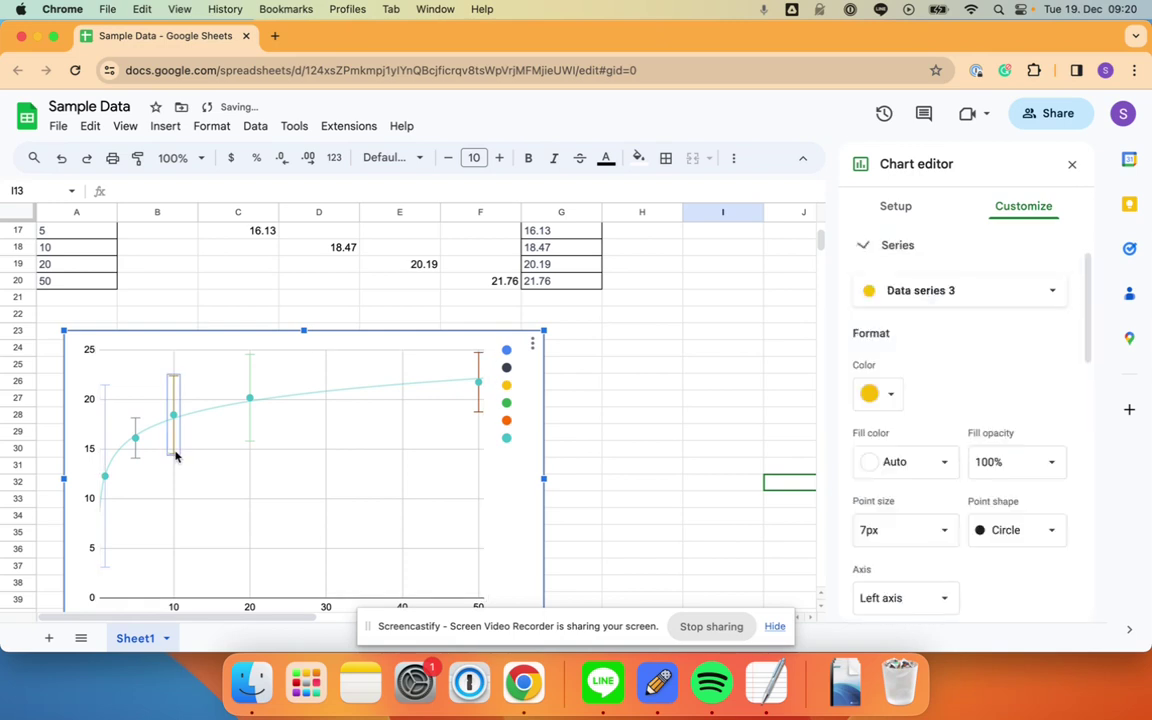
{"action": "left_click", "coordinate": [869, 392]}
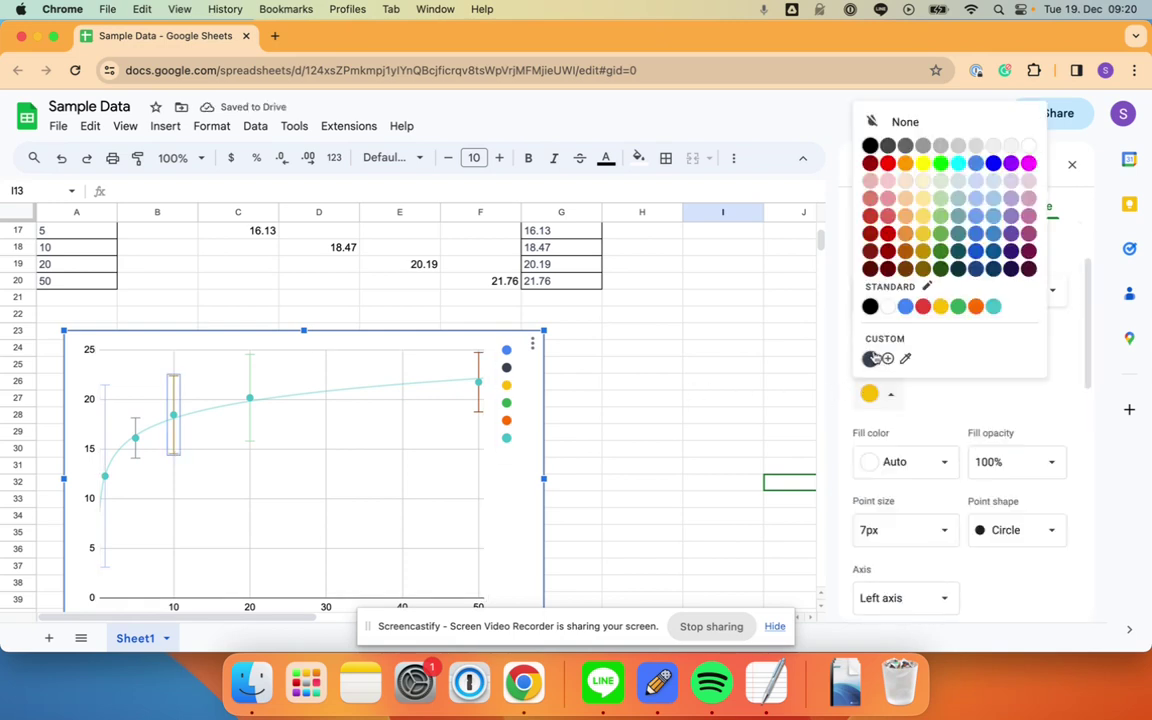
{"action": "left_click", "coordinate": [870, 358]}
{"action": "left_click", "coordinate": [250, 428]}
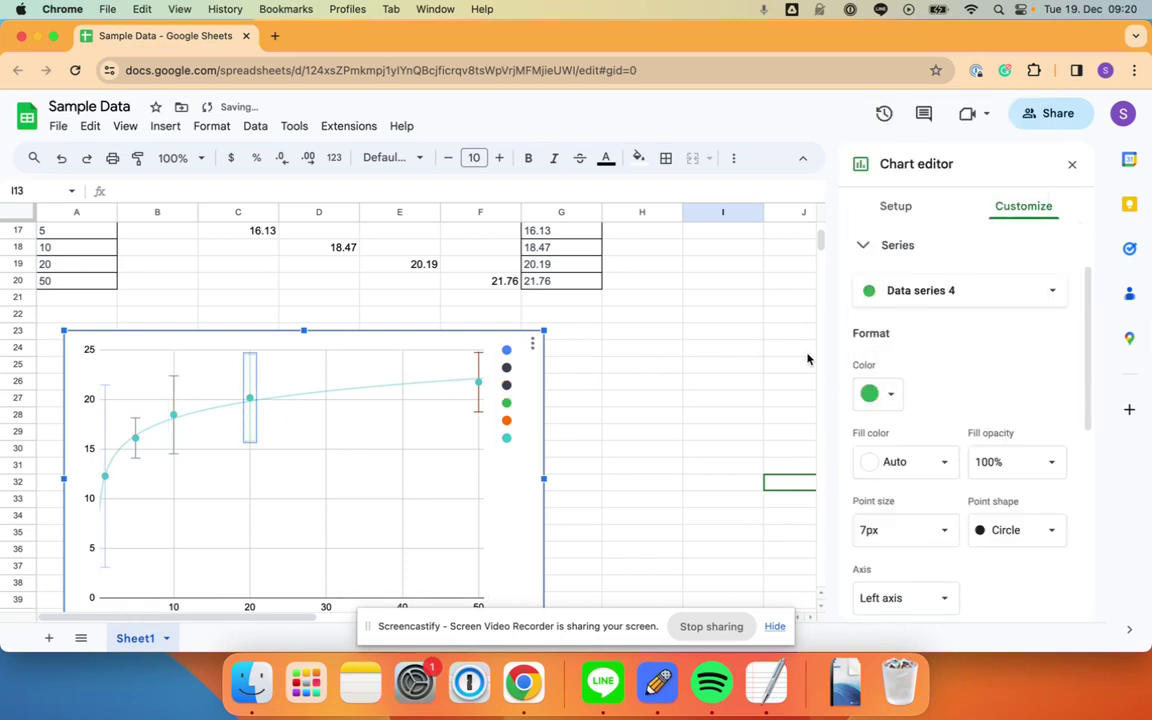
{"action": "left_click", "coordinate": [872, 393]}
{"action": "left_click", "coordinate": [870, 358]}
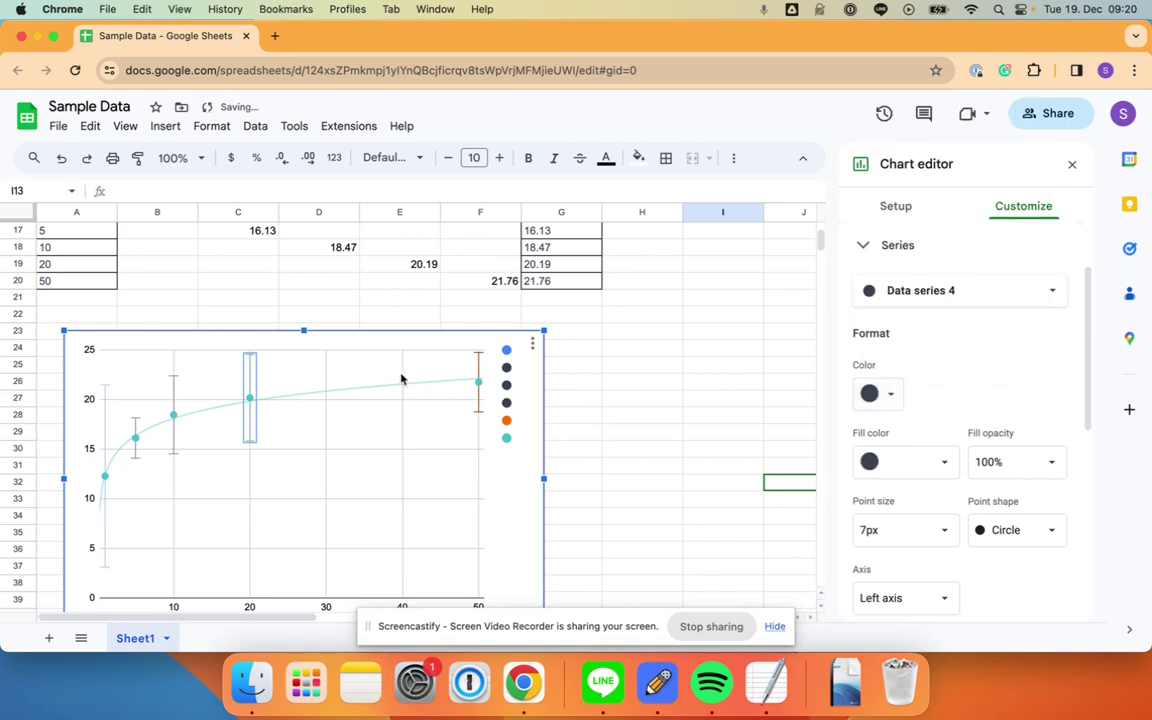
Recolor Data series 5 and Data series 1, the 50 mM and 1 mM error bars, with the custom dark gray color.
{"action": "left_click", "coordinate": [478, 404]}
{"action": "left_click", "coordinate": [866, 392]}
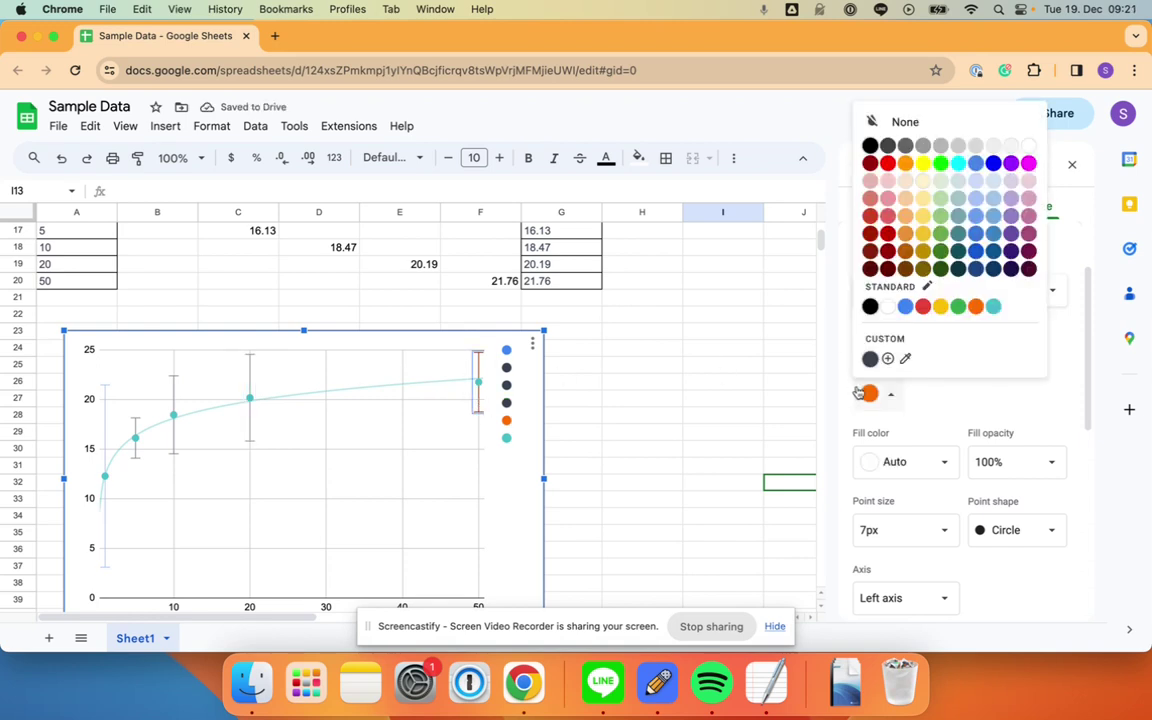
{"action": "left_click", "coordinate": [870, 359]}
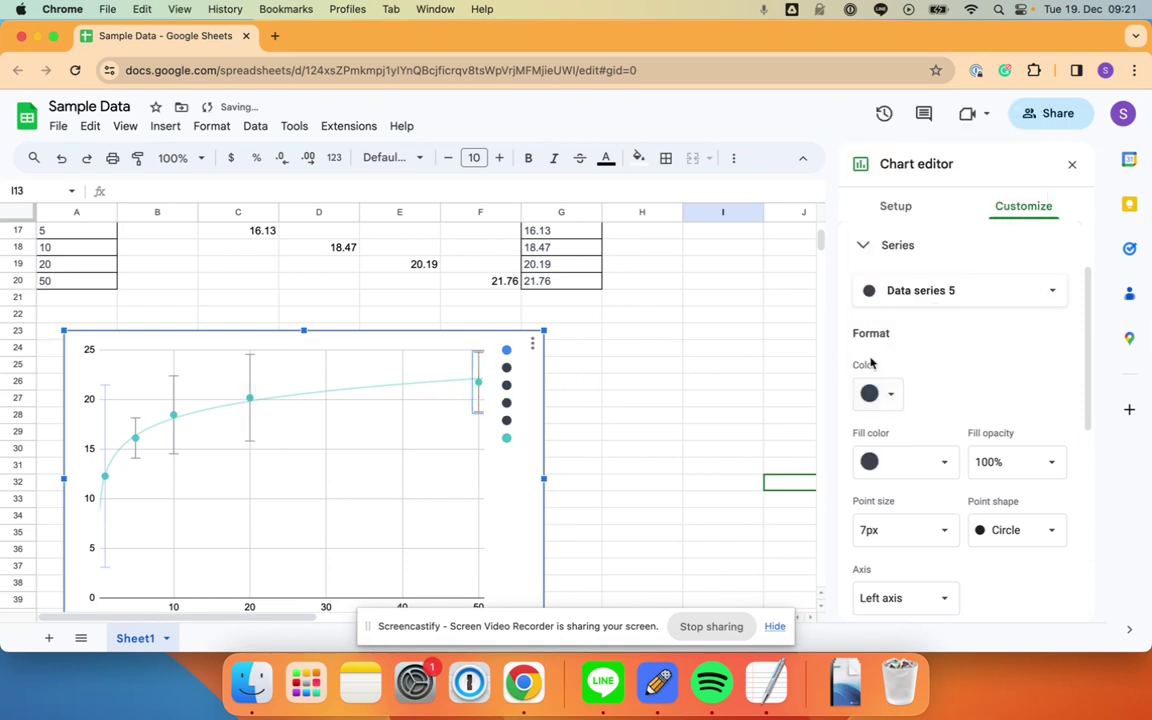
{"action": "left_click", "coordinate": [101, 444]}
{"action": "left_click", "coordinate": [869, 392]}
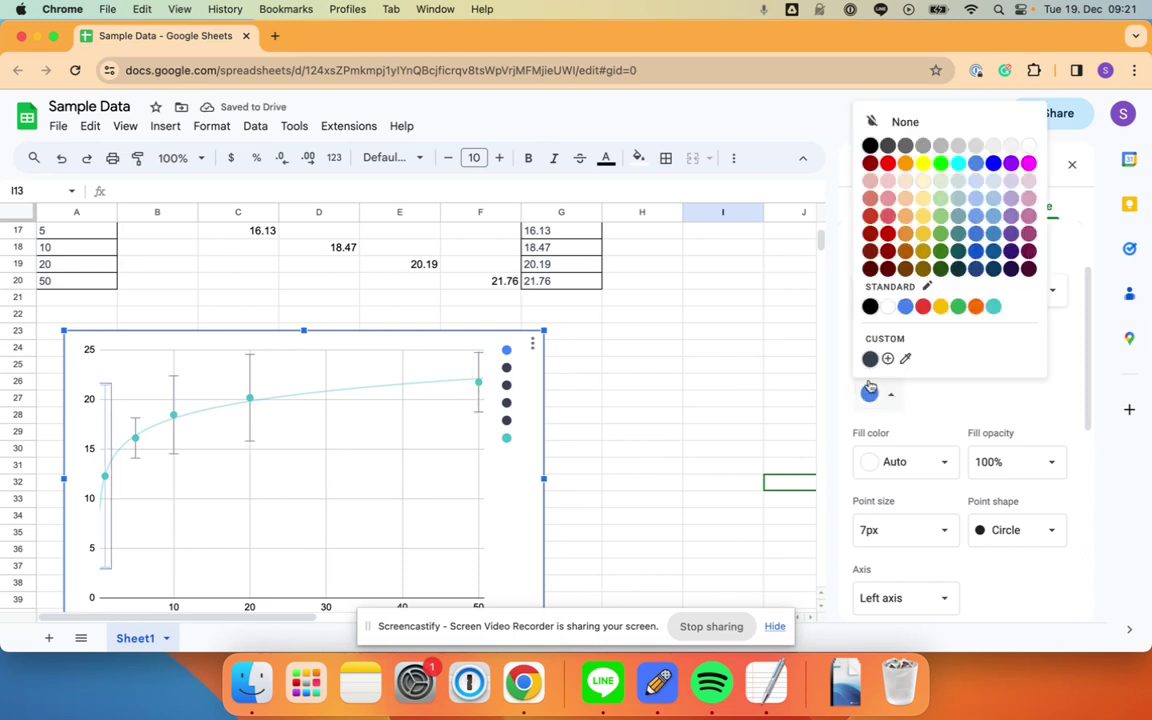
{"action": "left_click", "coordinate": [869, 359]}
Recolor Data series 6, the mean points and trendline, with the custom dark gray color and leave the chart editor.
{"action": "scroll", "coordinate": [872, 372], "scroll_direction": "up", "scroll_amount": 2}
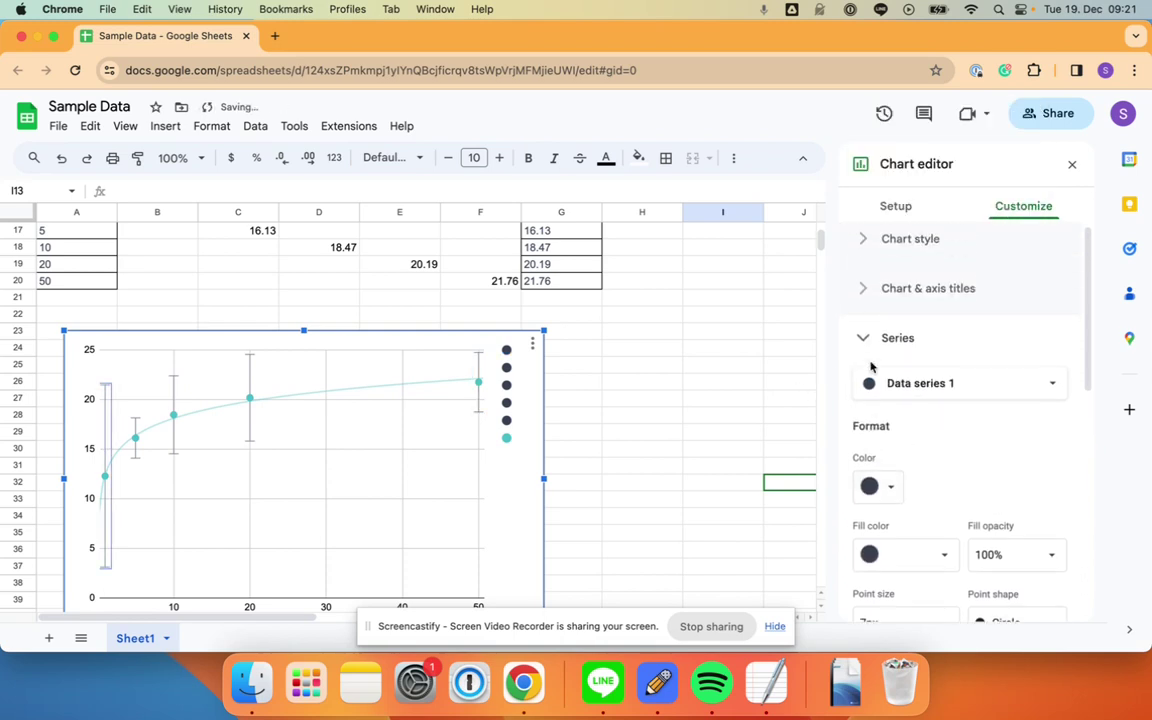
{"action": "left_click", "coordinate": [880, 386]}
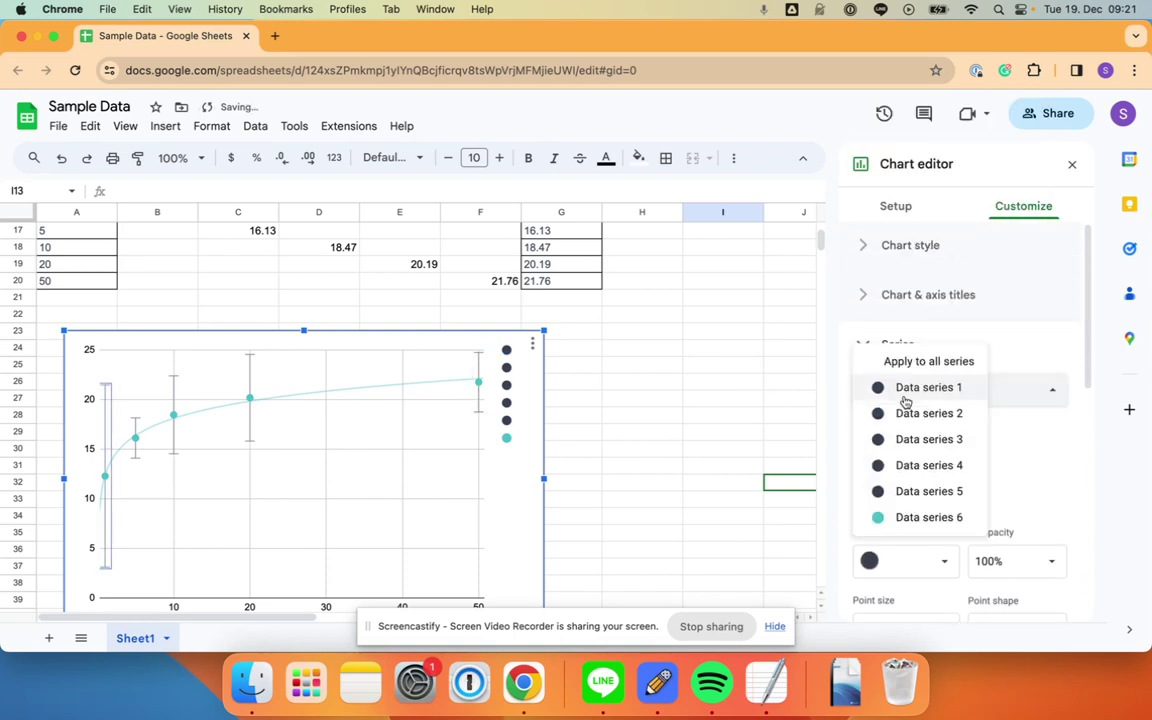
{"action": "left_click", "coordinate": [903, 517]}
{"action": "left_click", "coordinate": [871, 495]}
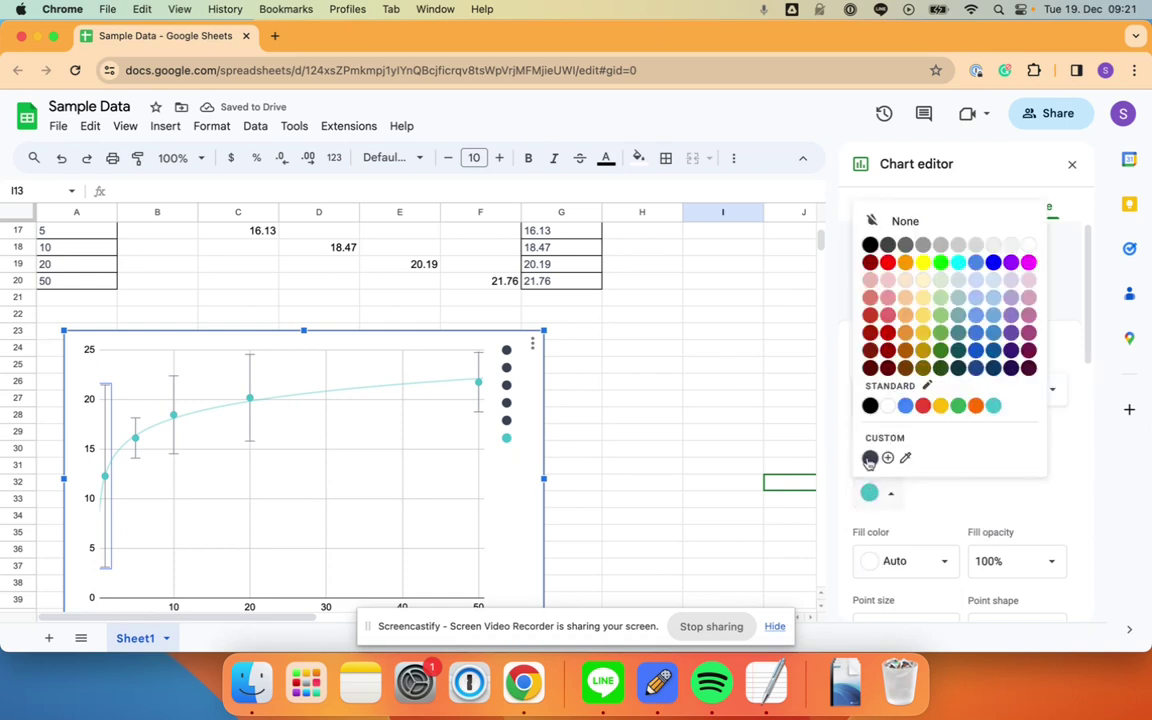
{"action": "left_click", "coordinate": [869, 459]}
{"action": "left_click", "coordinate": [700, 481]}
{"action": "scroll", "coordinate": [699, 481], "scroll_direction": "down", "scroll_amount": 2}
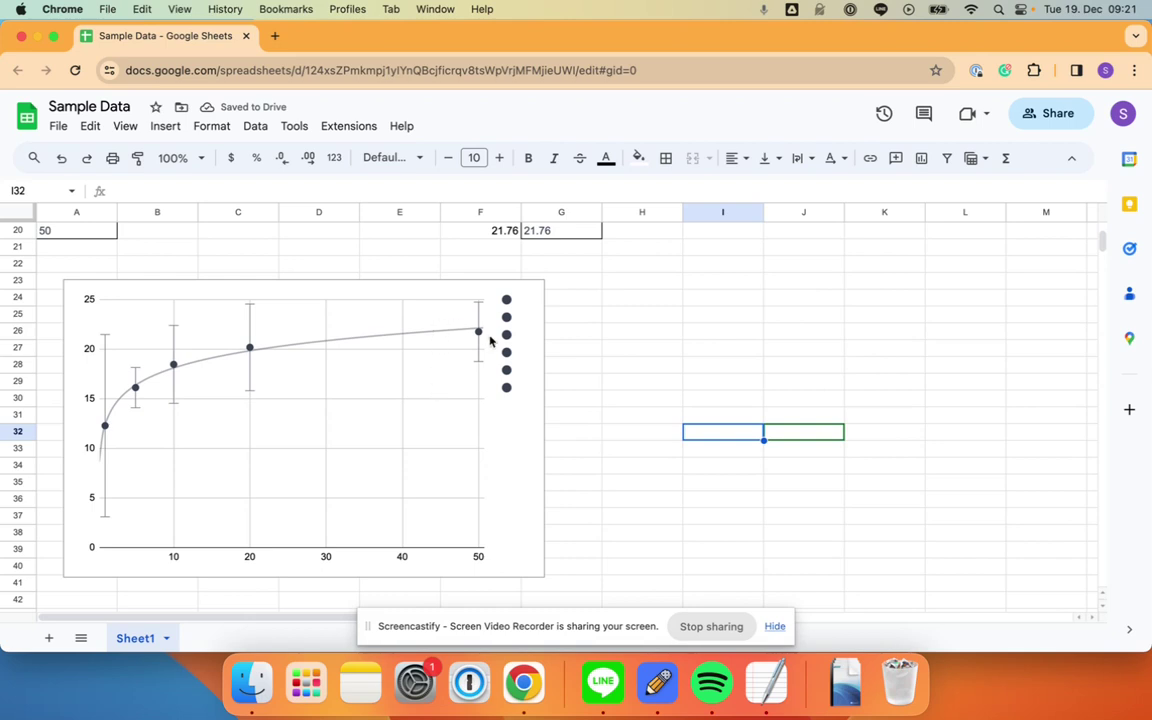
Open the formatting of the chart's legend and set its position to None.
{"action": "left_click", "coordinate": [508, 385]}
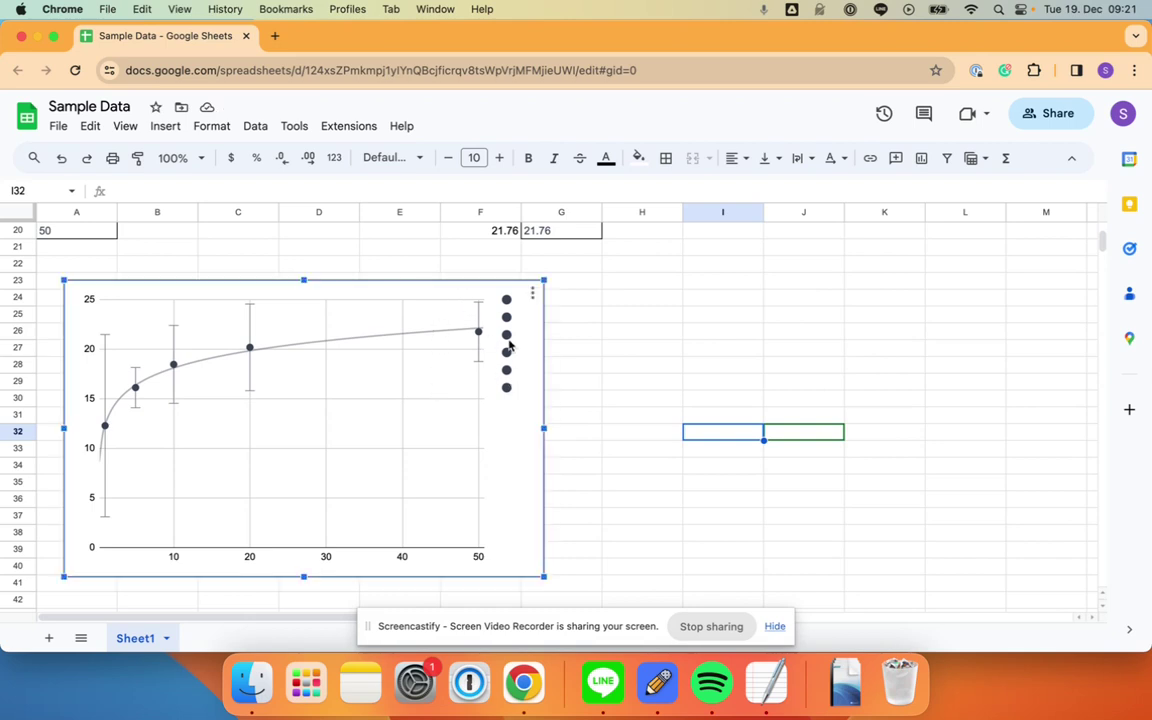
{"action": "double_click", "coordinate": [508, 345]}
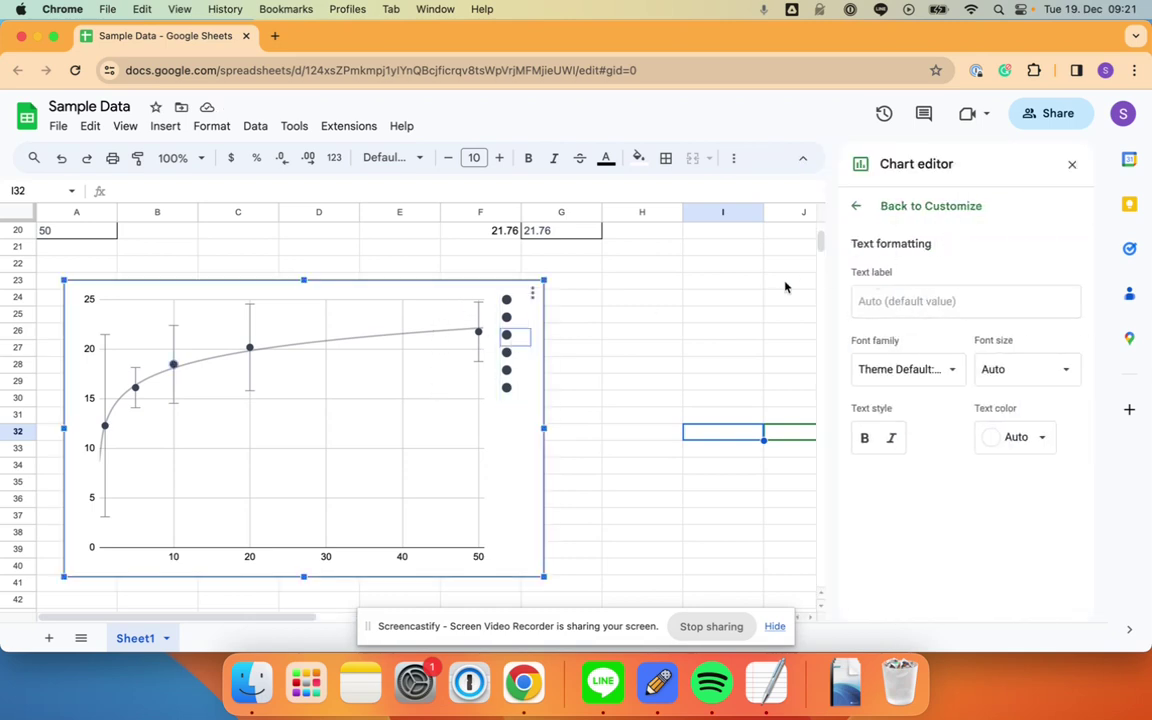
{"action": "left_click", "coordinate": [507, 314]}
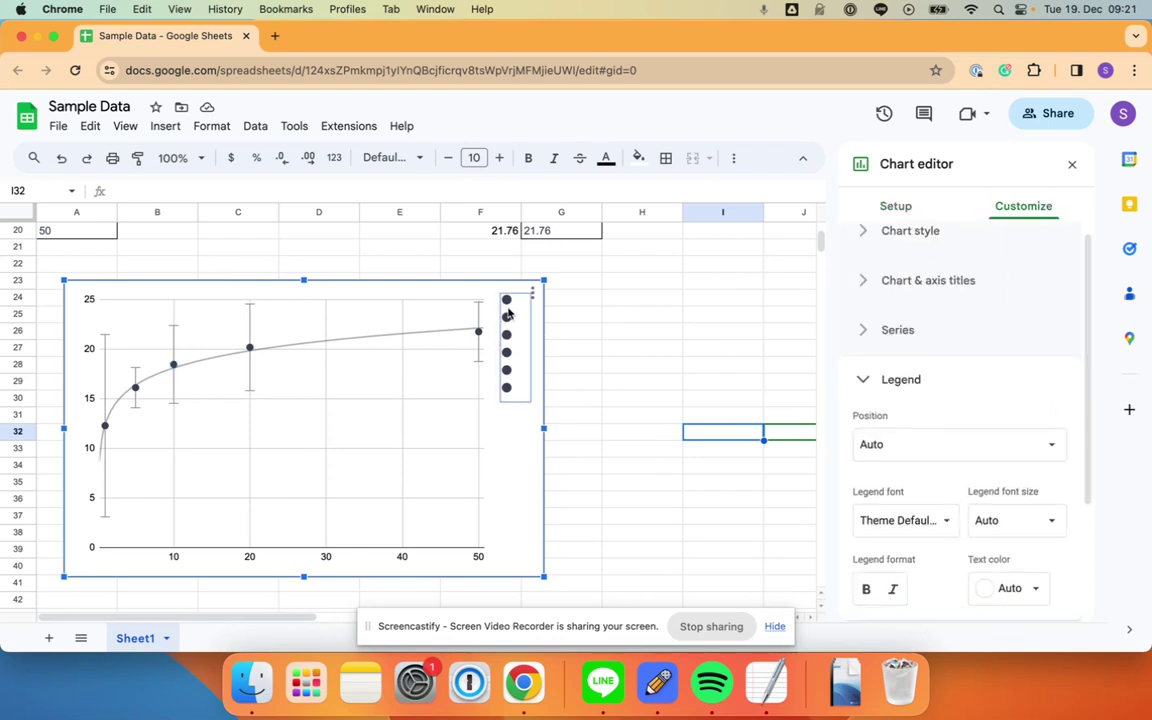
{"action": "left_click", "coordinate": [935, 448]}
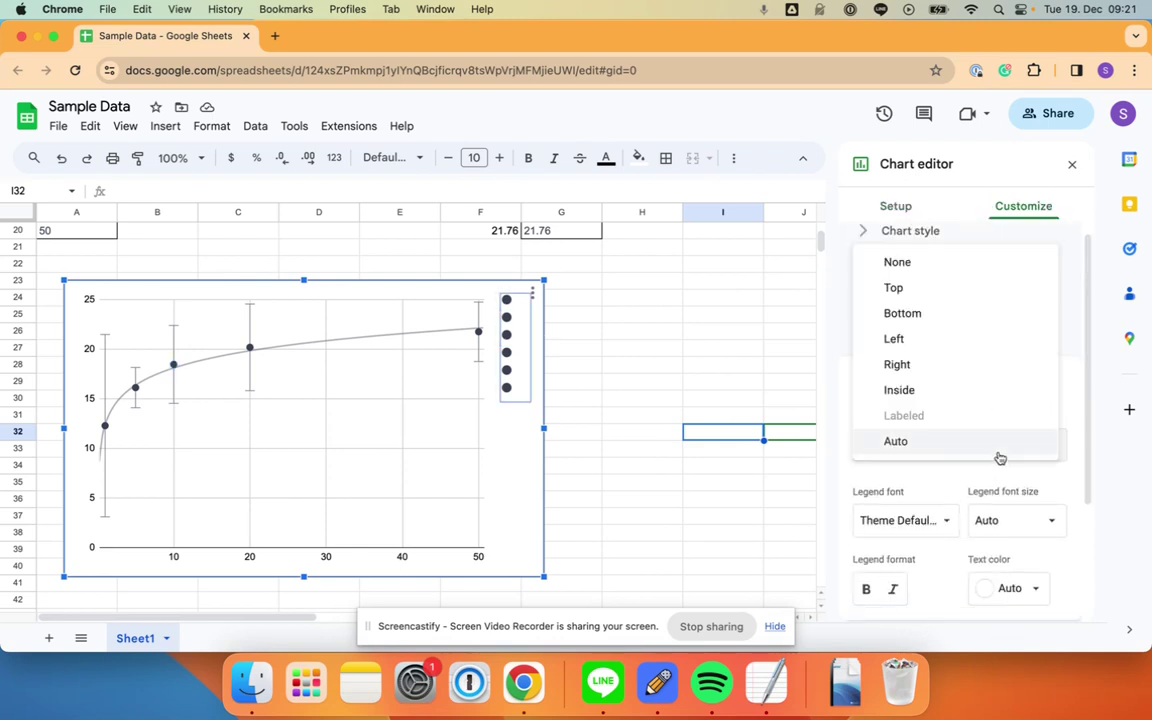
{"action": "left_click", "coordinate": [951, 271]}
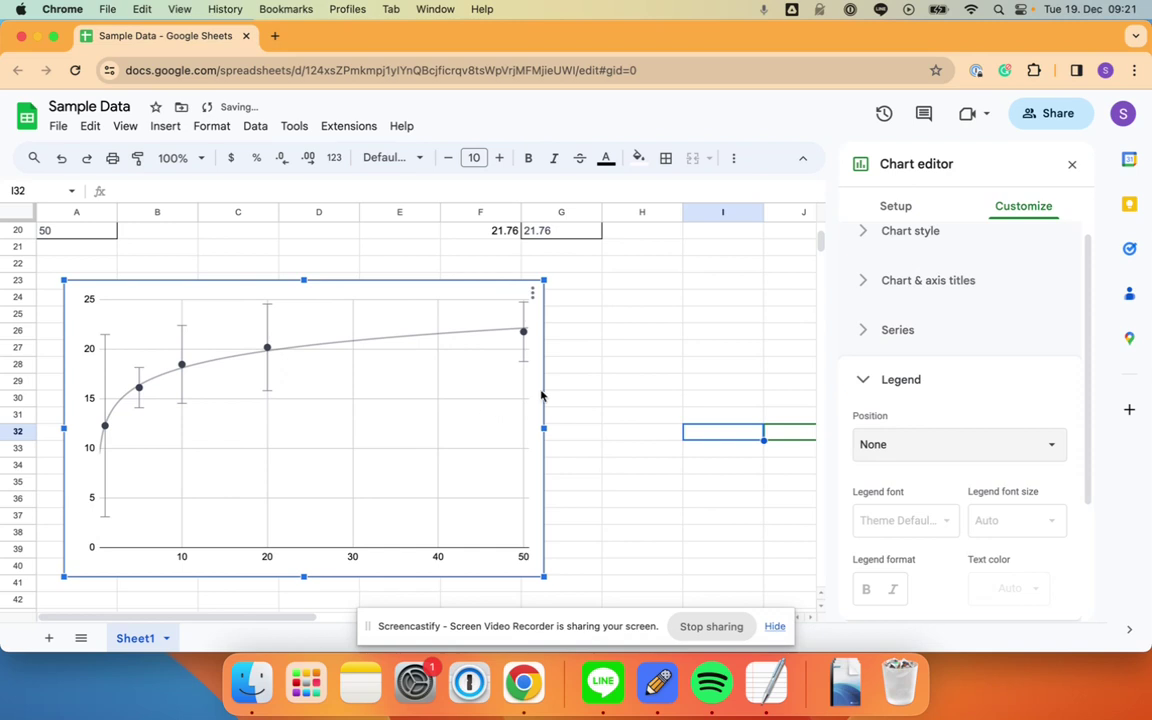
Open the chart and axis title settings and look over the title options, the chart and its source data.
{"action": "scroll", "coordinate": [943, 345], "scroll_direction": "up", "scroll_amount": 1}
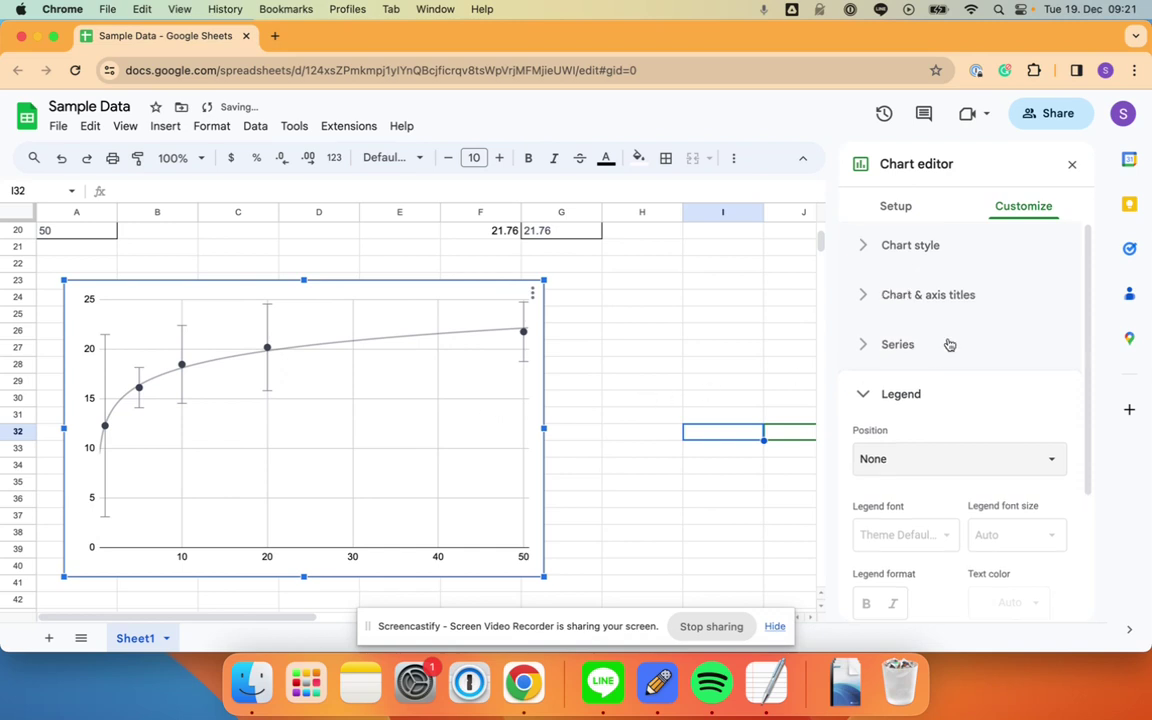
{"action": "left_click", "coordinate": [869, 299]}
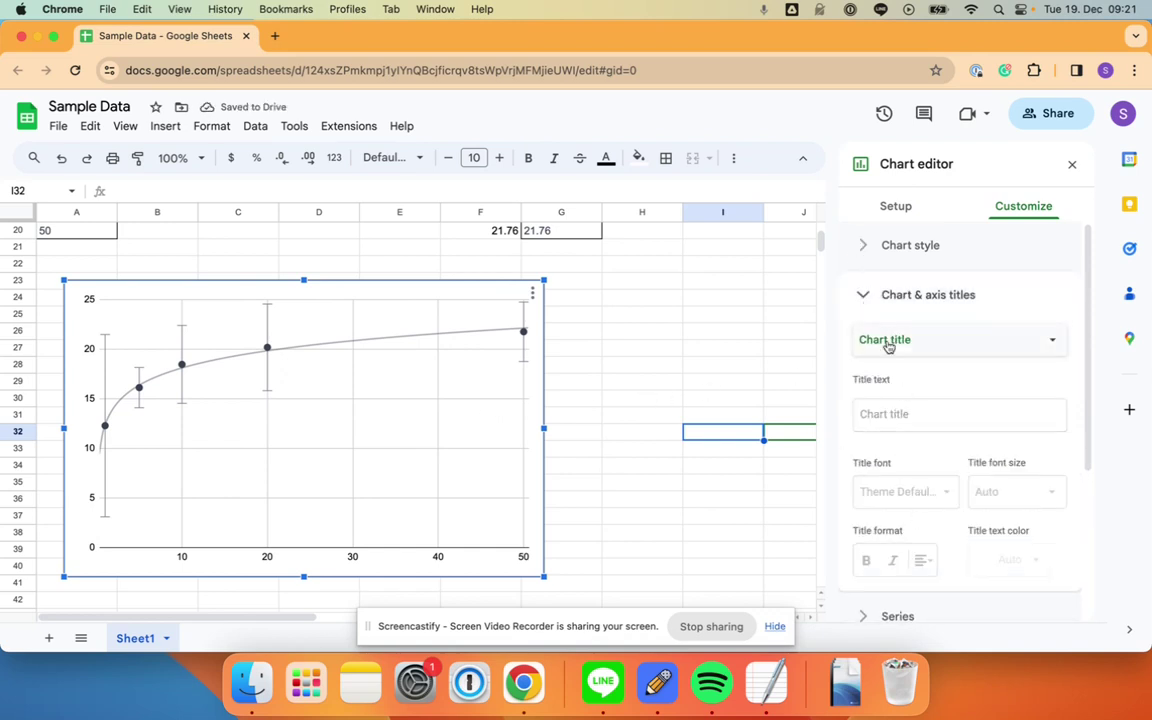
{"action": "left_click", "coordinate": [862, 247]}
{"action": "left_click", "coordinate": [862, 247]}
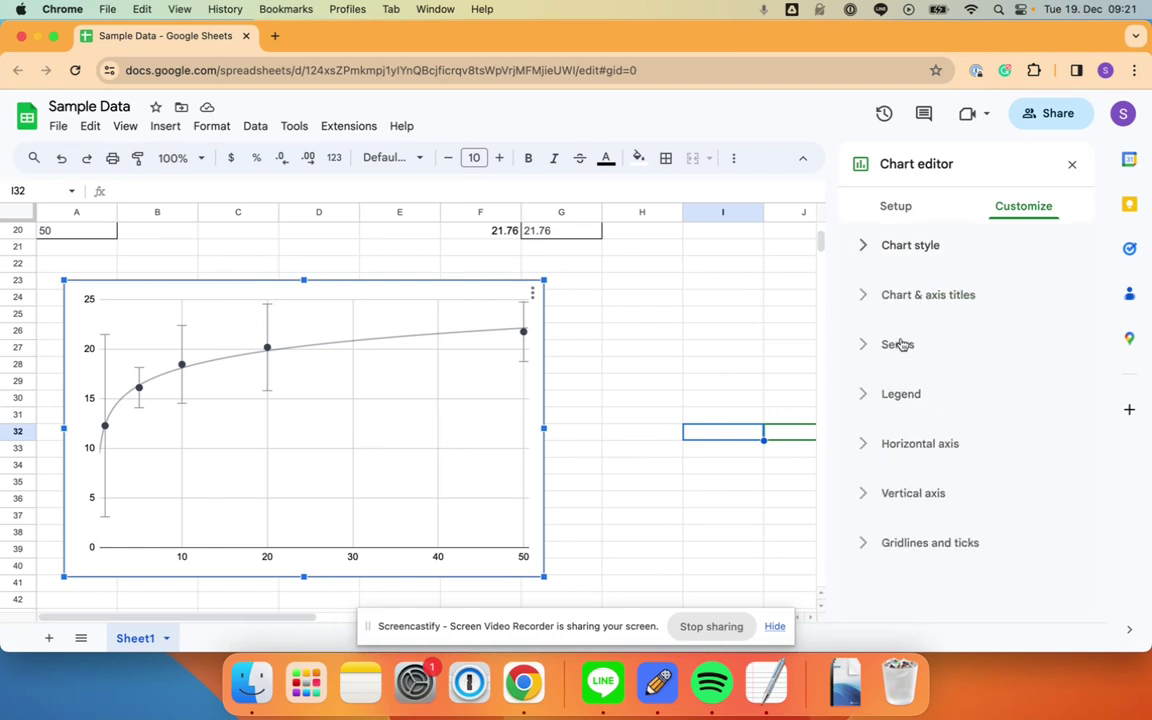
{"action": "left_click", "coordinate": [875, 307]}
{"action": "scroll", "coordinate": [931, 440], "scroll_direction": "down", "scroll_amount": 3}
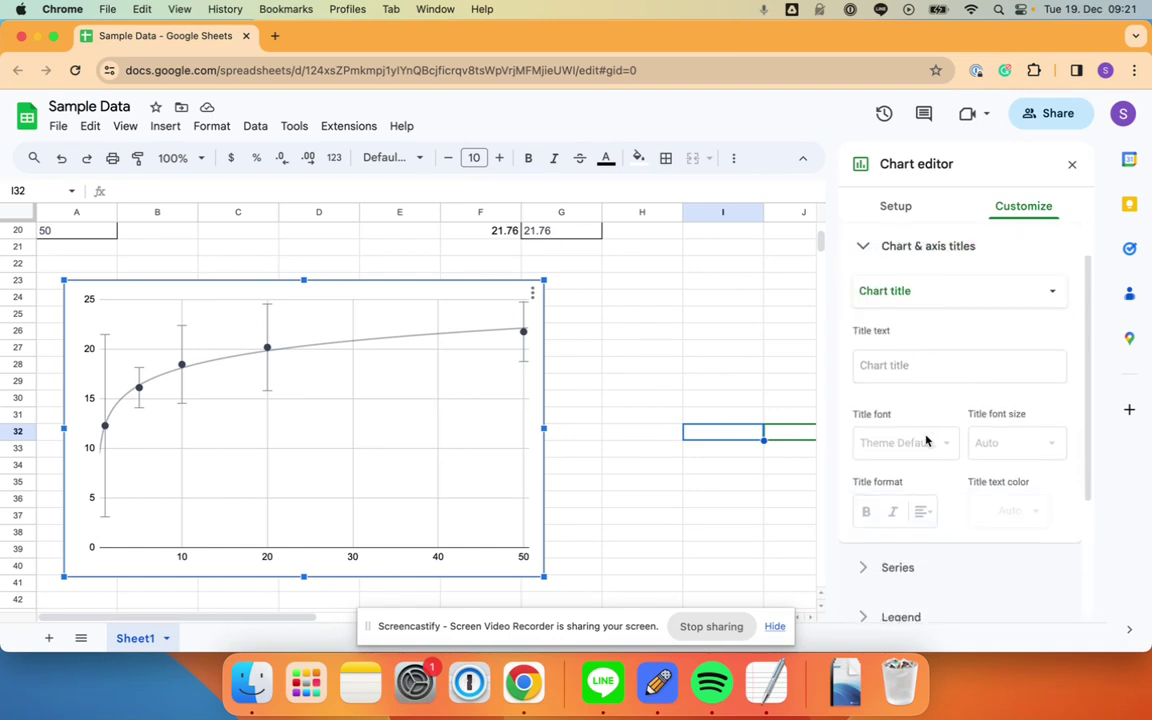
{"action": "scroll", "coordinate": [633, 479], "scroll_direction": "down", "scroll_amount": 2}
{"action": "scroll", "coordinate": [633, 477], "scroll_direction": "up", "scroll_amount": 10}
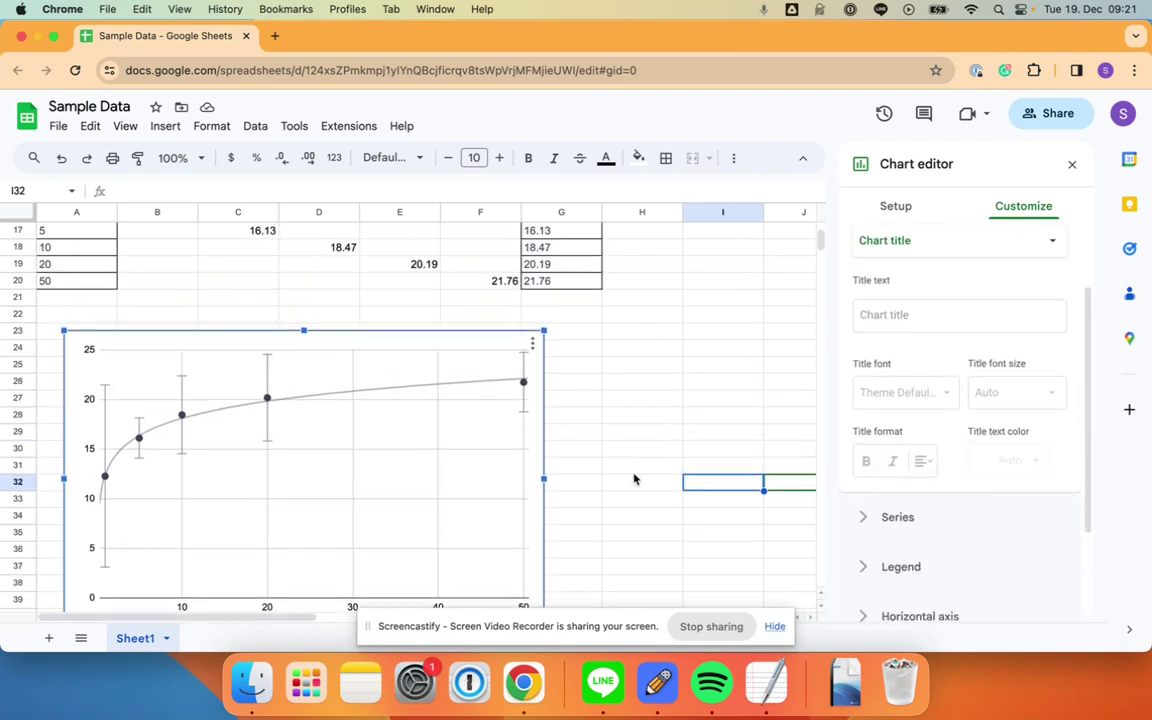
{"action": "scroll", "coordinate": [633, 475], "scroll_direction": "down", "scroll_amount": 3}
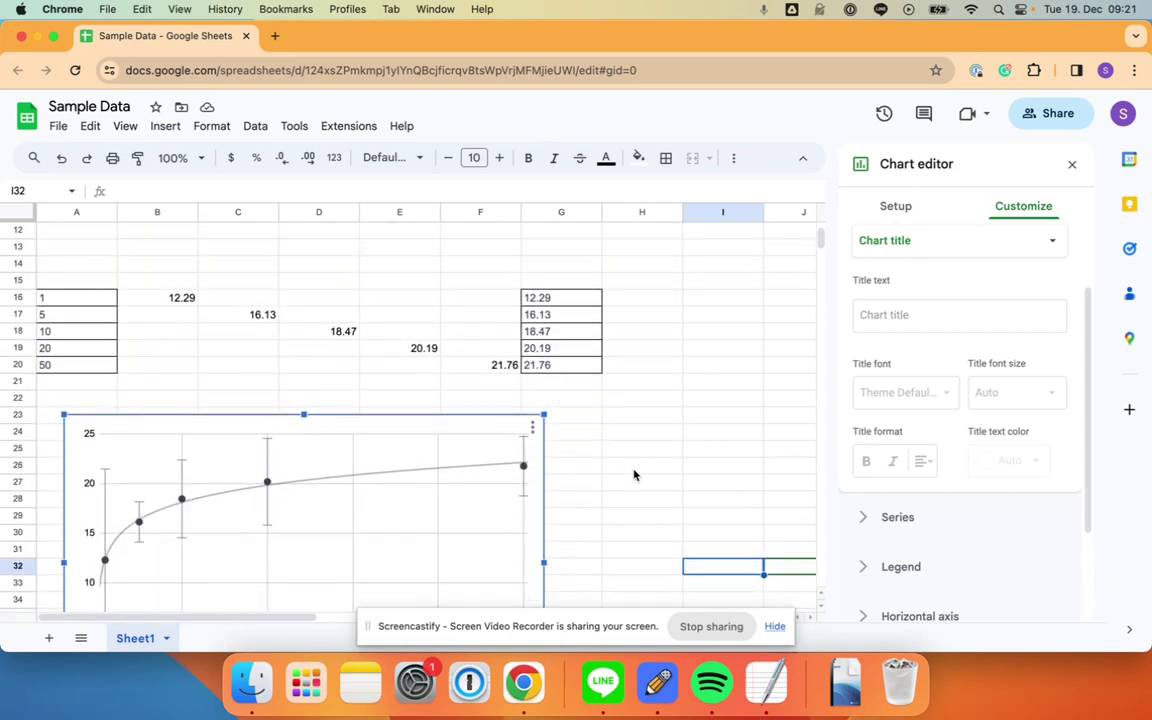